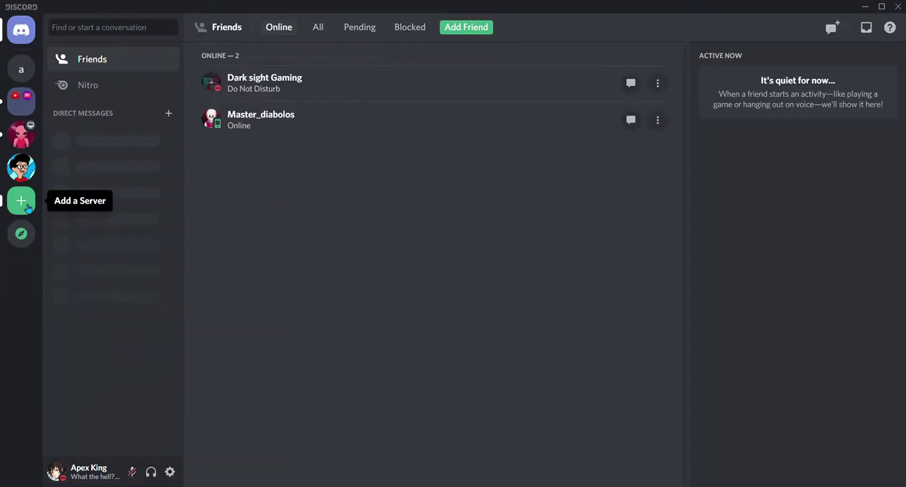
Create a new server from the Gaming template and name it Apex
click(23, 203)
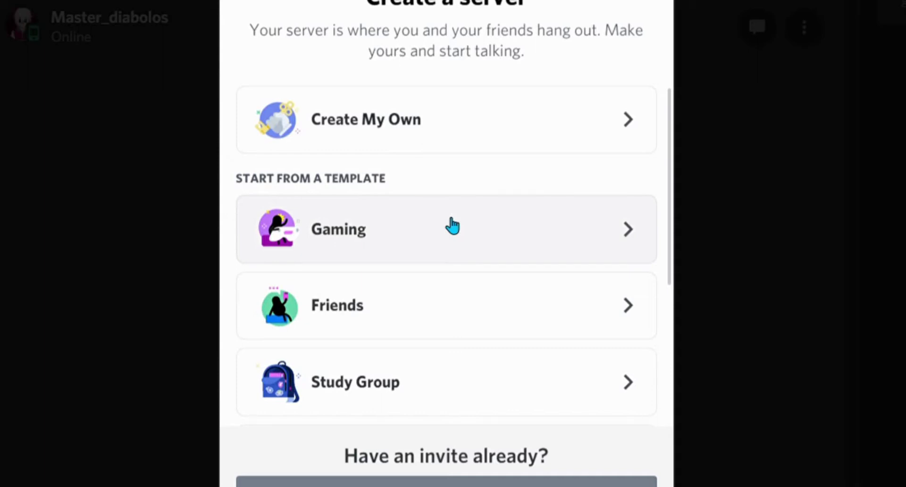
click(452, 225)
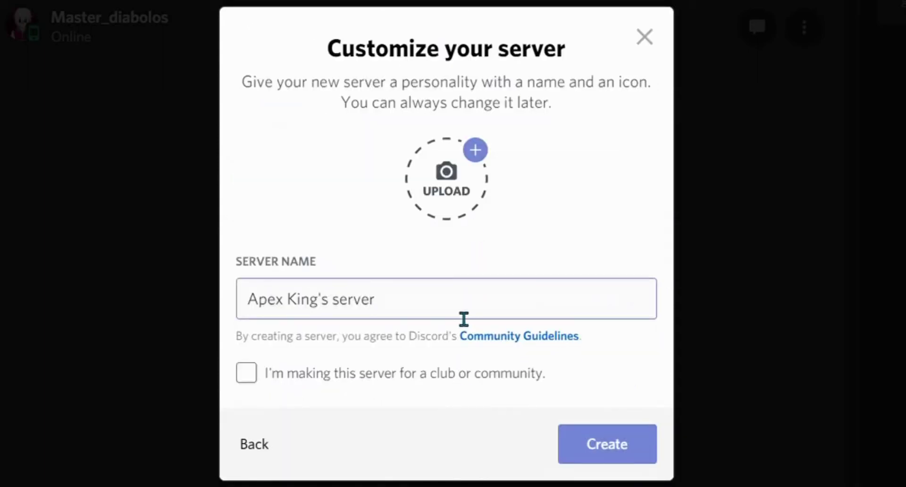
key(BackSpace)
key(BackSpace)
key(BackSpace)
key(BackSpace)
key(BackSpace)
key(BackSpace)
key(BackSpace)
key(BackSpace)
key(BackSpace)
key(BackSpace)
key(BackSpace)
key(BackSpace)
key(BackSpace)
key(BackSpace)
key(BackSpace)
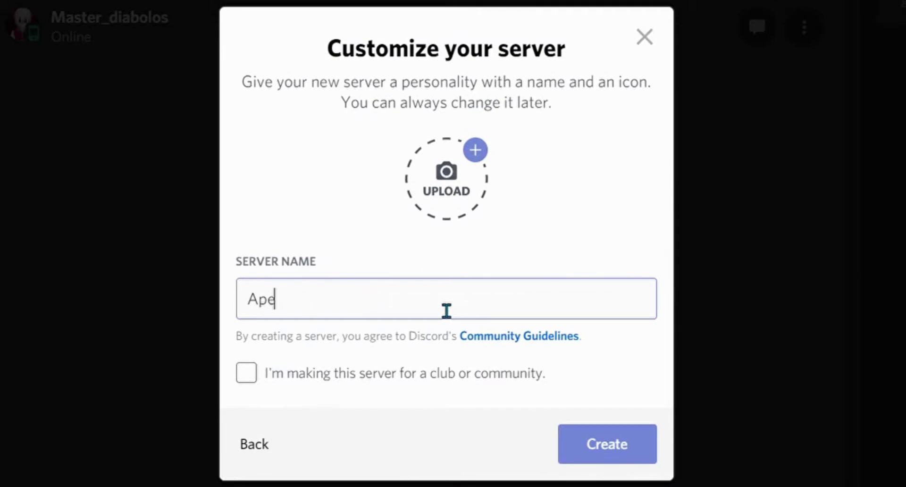
text(x)
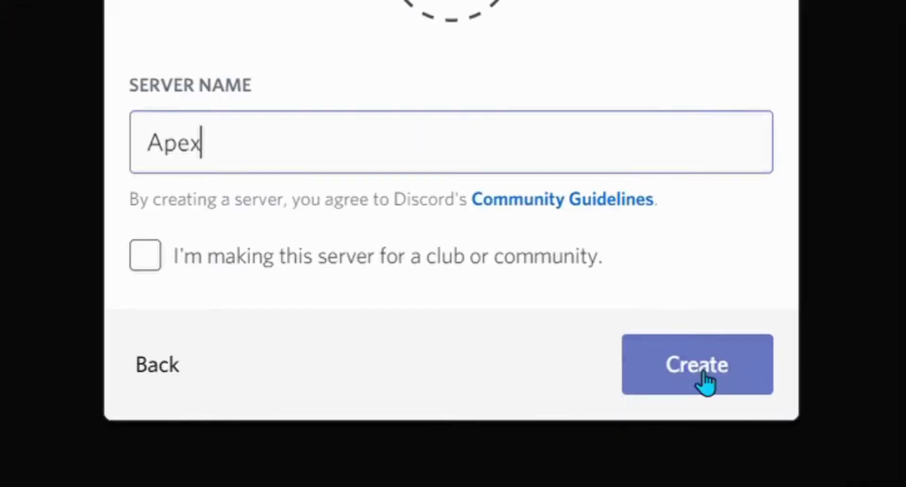
click(705, 374)
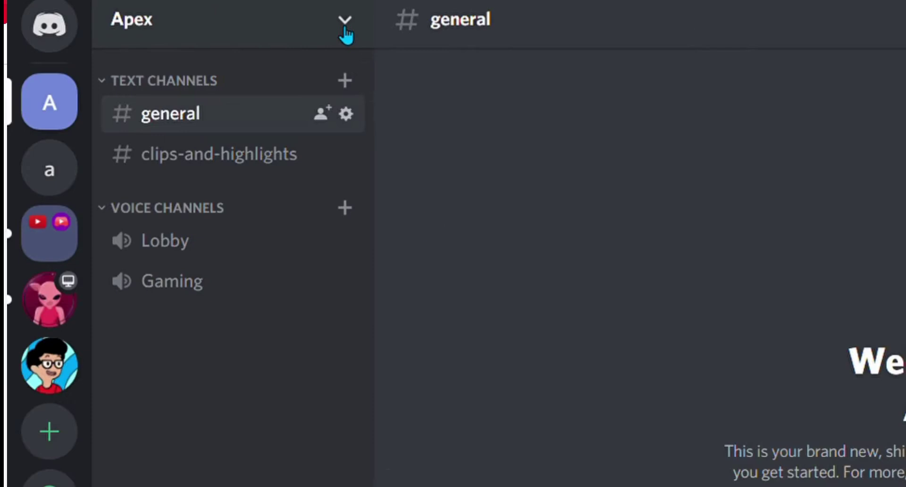
Add a new role in the Apex server's settings and name it MEMBERS
click(345, 27)
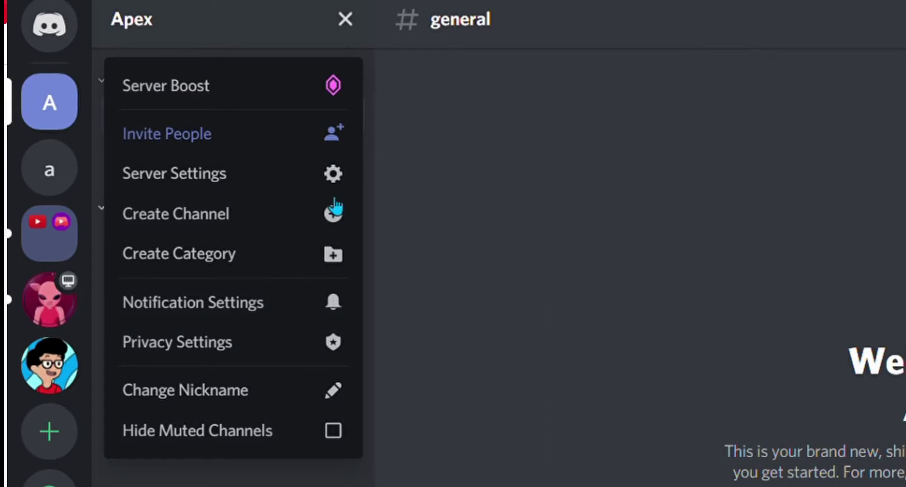
click(263, 182)
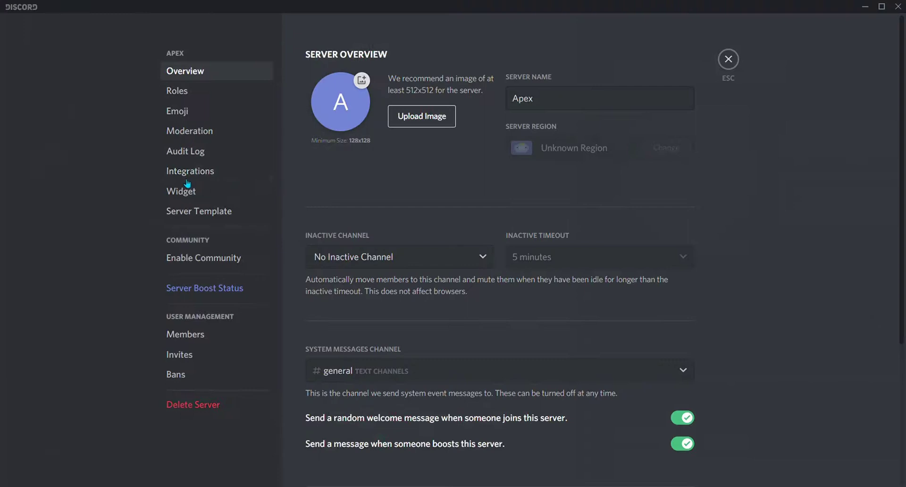
click(203, 98)
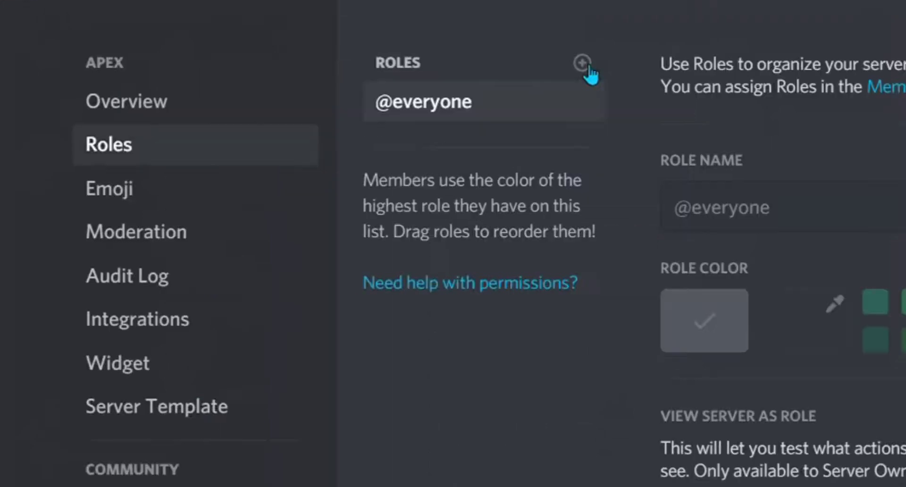
click(397, 55)
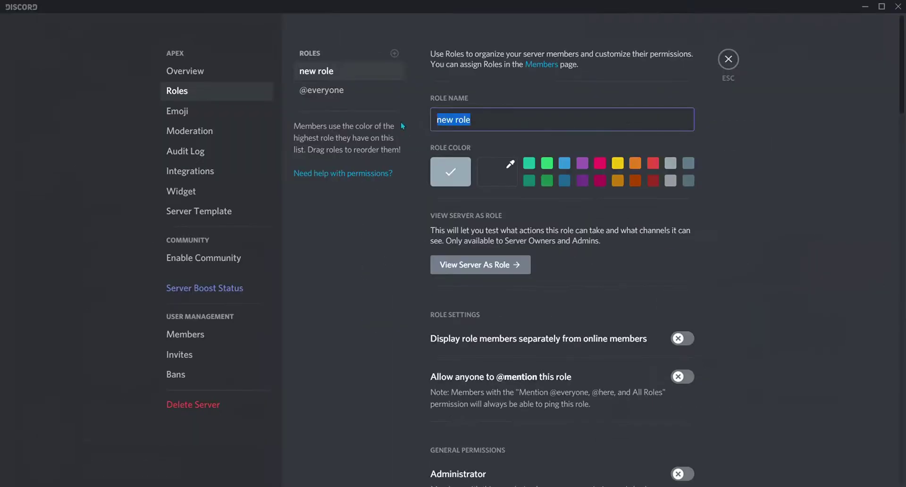
key(BackSpace)
text(M)
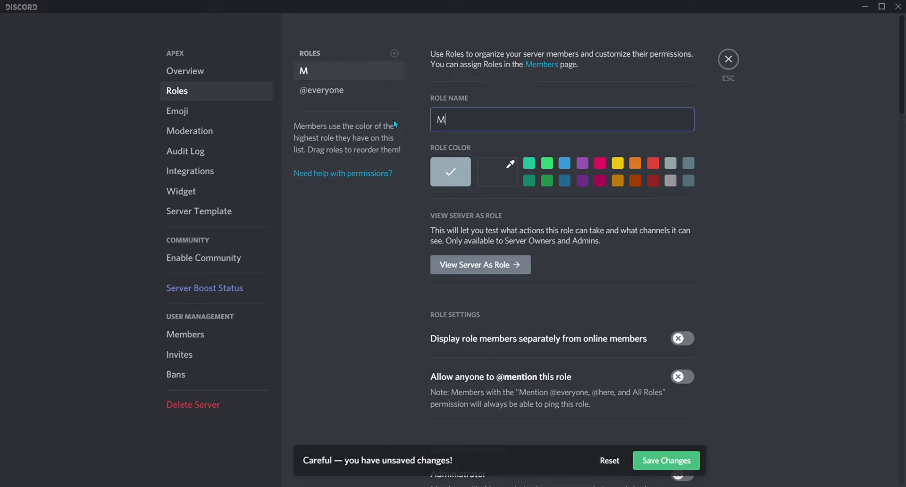
text(EMBERS)
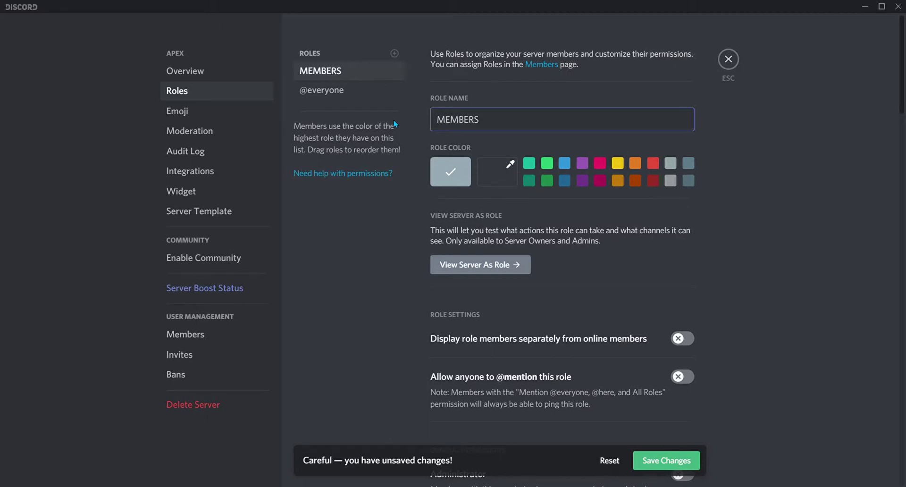
Give the MEMBERS role the bright green color, save the changes and leave the server settings
click(547, 163)
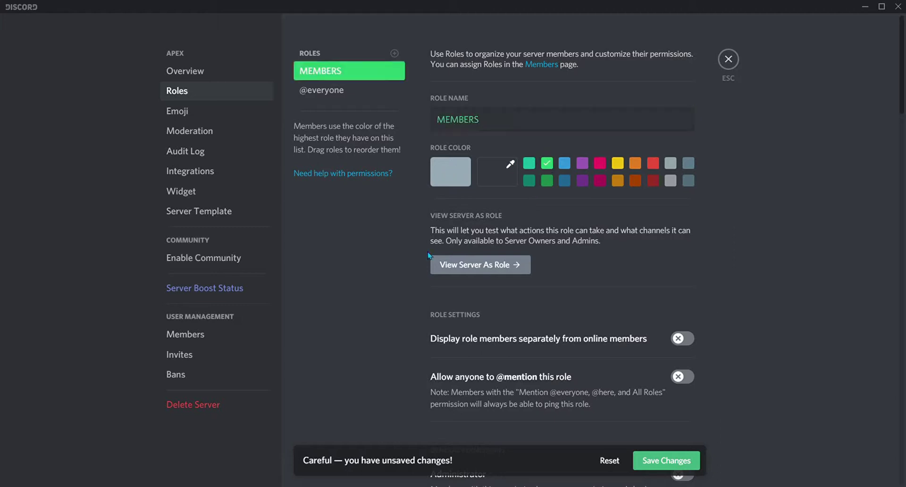
click(665, 461)
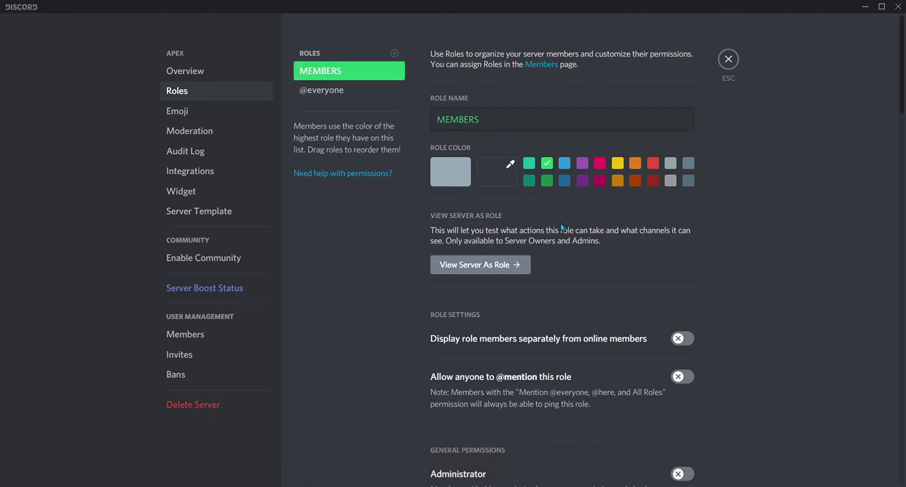
click(729, 60)
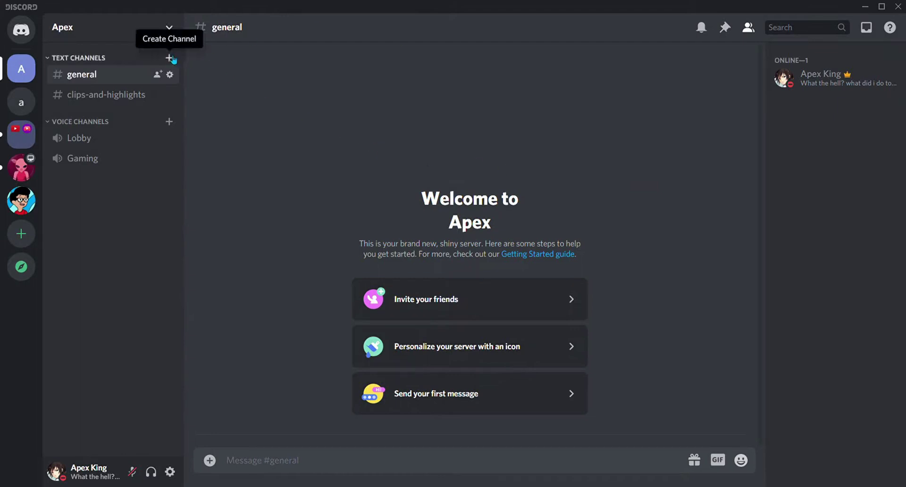
click(180, 27)
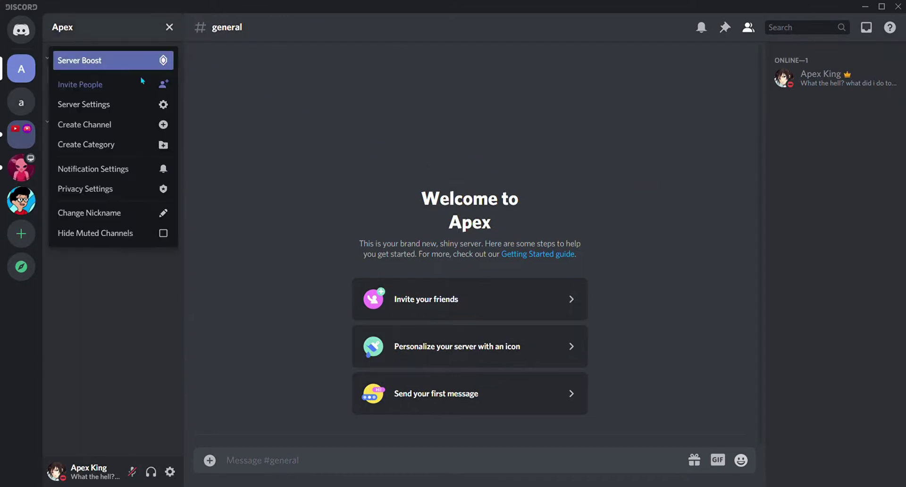
click(433, 120)
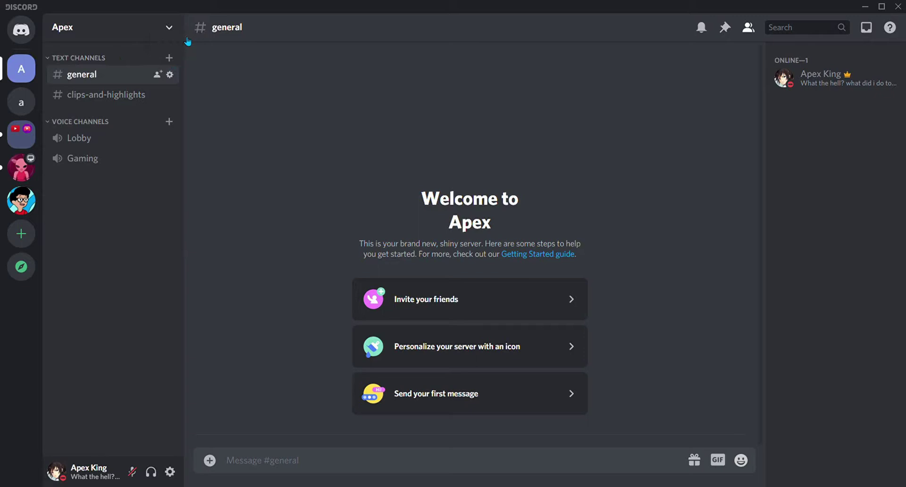
click(173, 27)
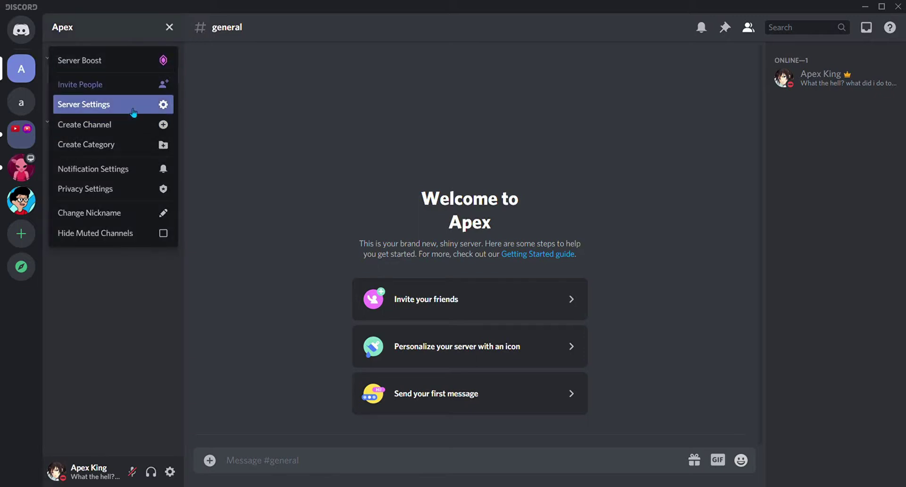
click(134, 113)
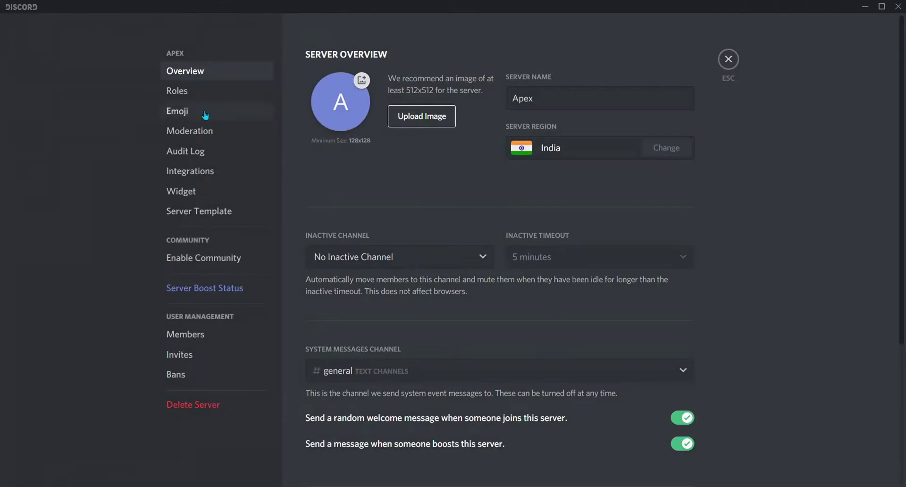
click(203, 93)
scroll(618, 302, down, 3)
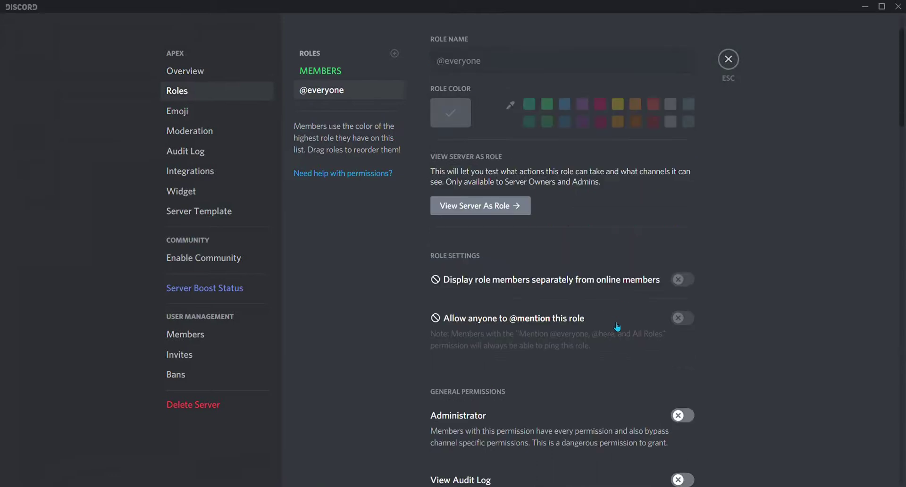
scroll(610, 316, down, 3)
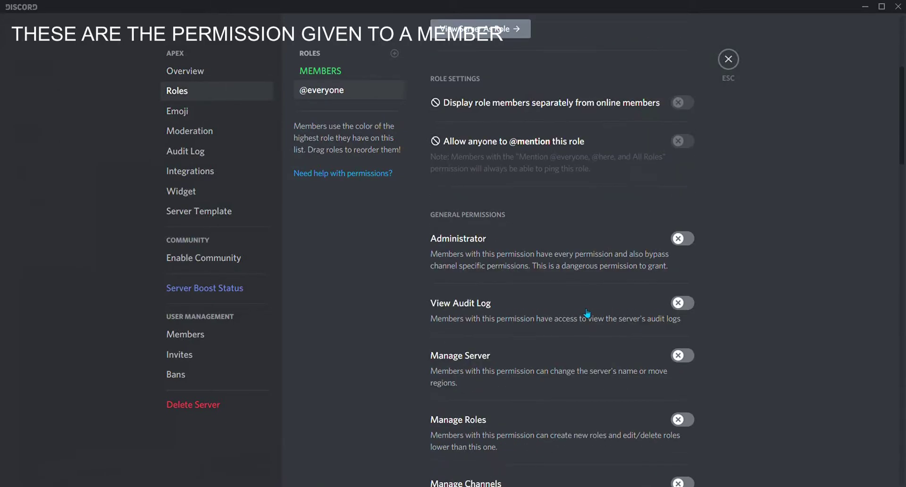
scroll(623, 415, down, 3)
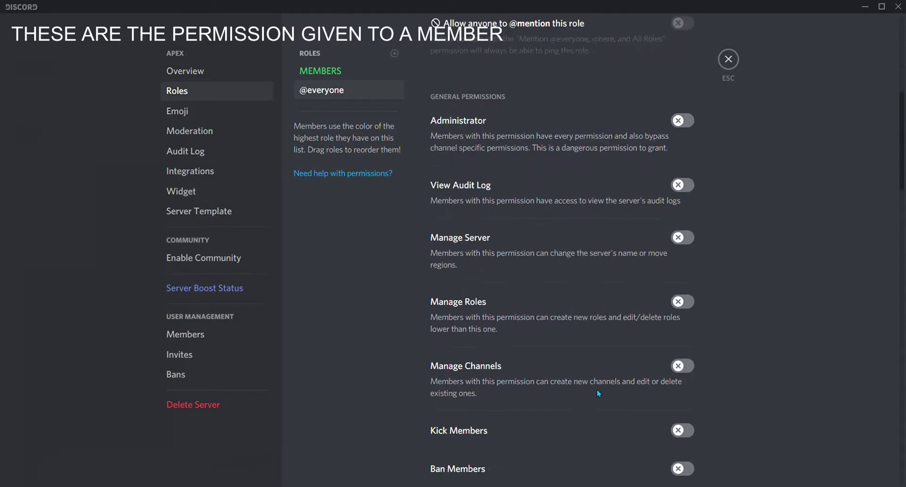
scroll(568, 399, down, 6)
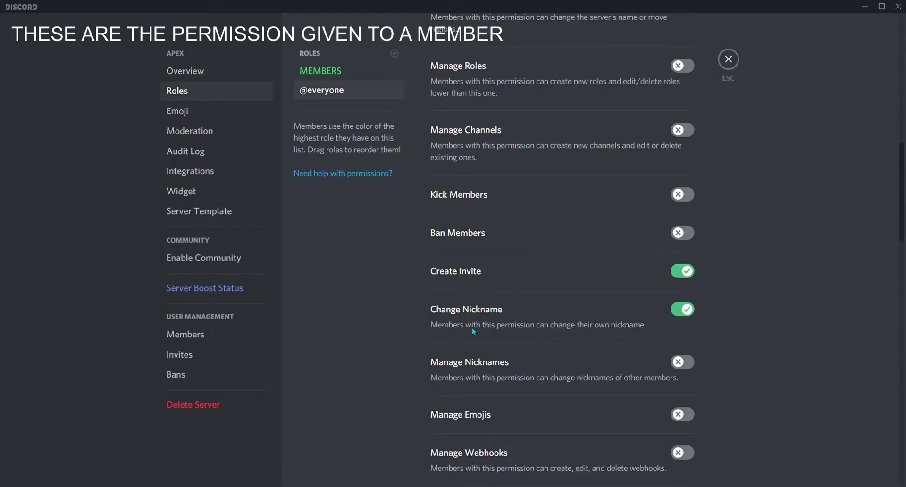
scroll(460, 311, down, 3)
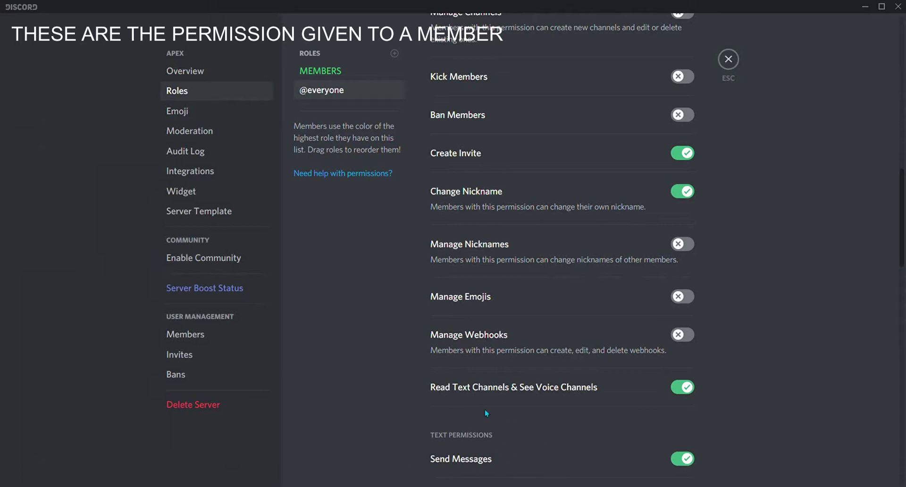
scroll(472, 401, down, 1)
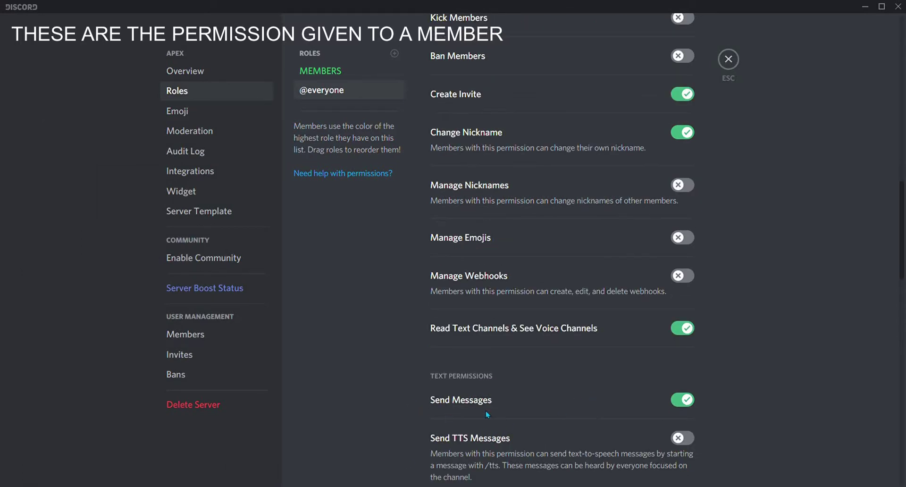
scroll(491, 413, up, 1)
scroll(472, 420, down, 1)
scroll(538, 404, down, 2)
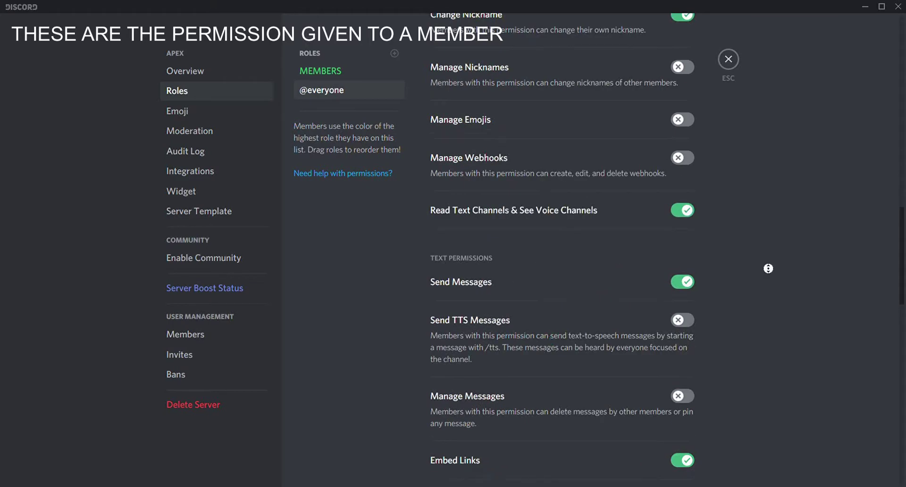
scroll(769, 268, down, 7)
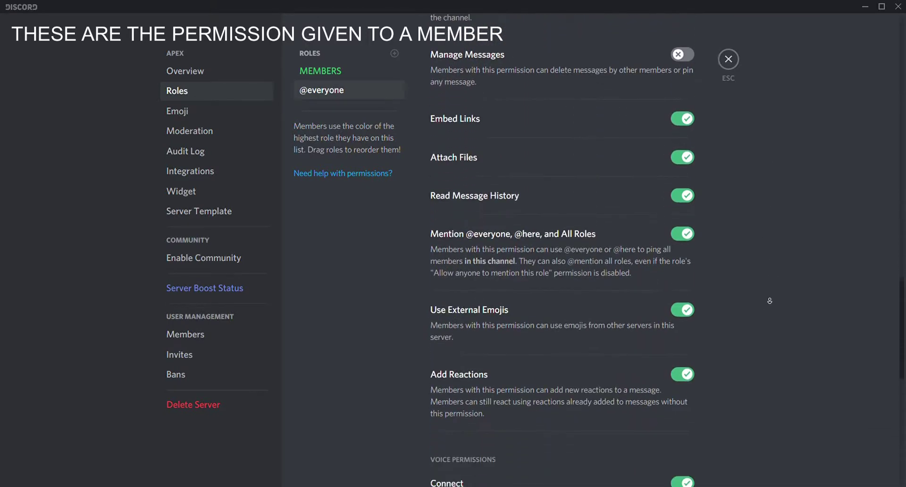
scroll(770, 301, down, 7)
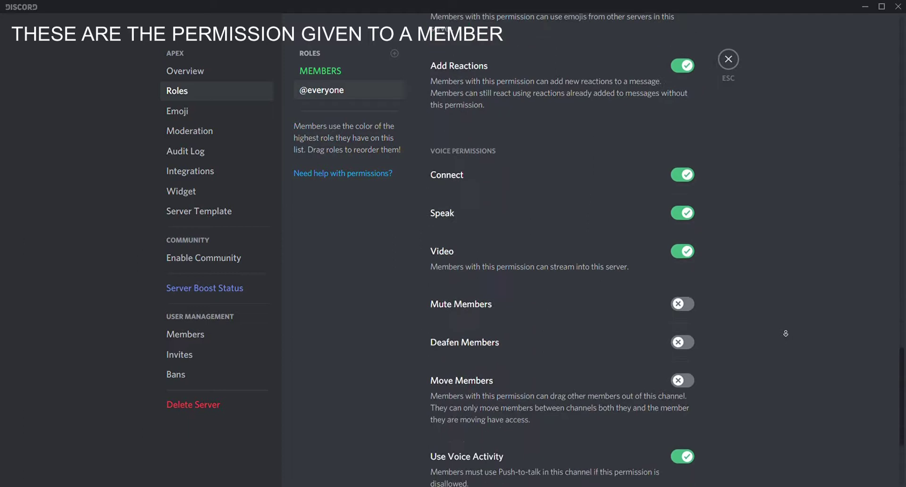
scroll(785, 333, down, 4)
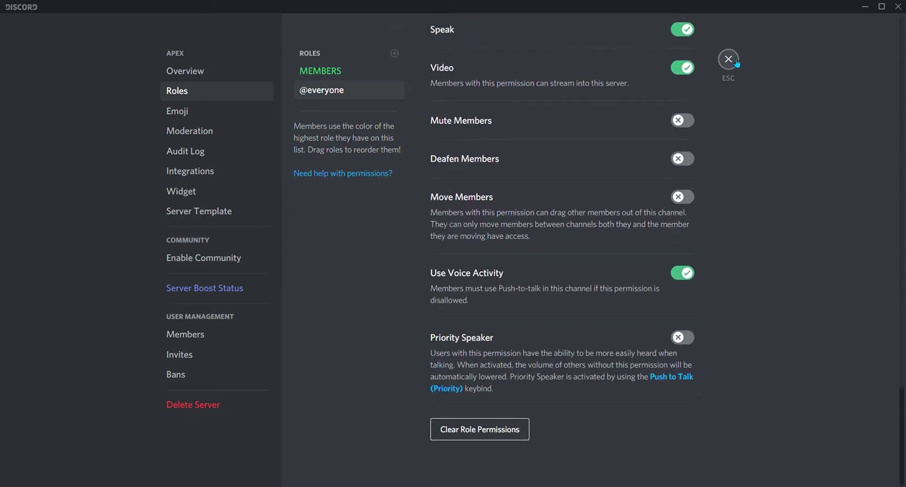
click(339, 74)
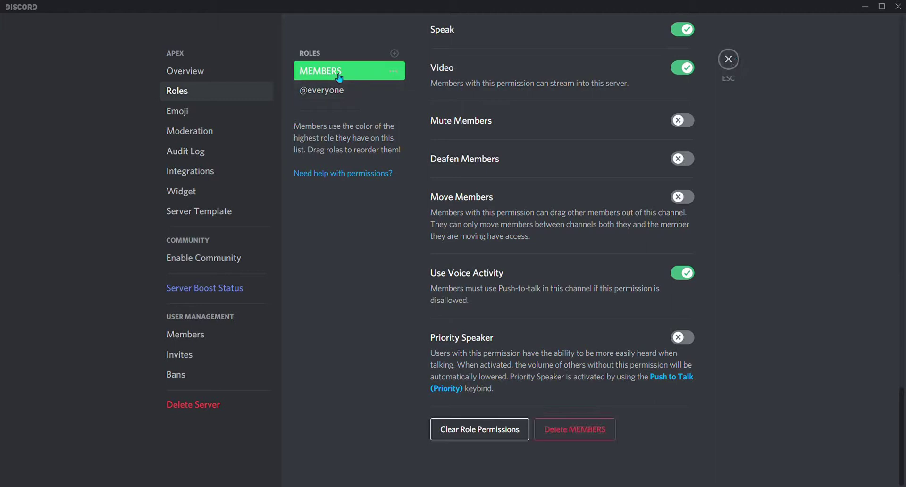
scroll(835, 233, up, 3)
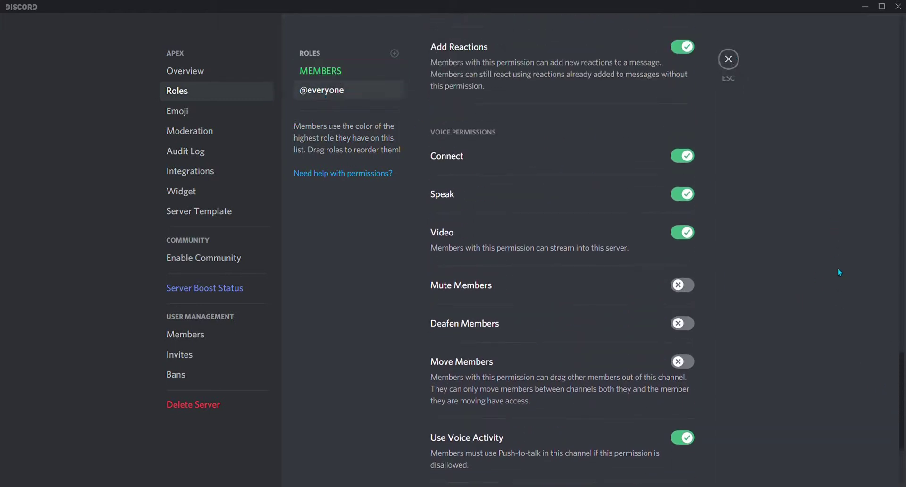
scroll(839, 267, up, 3)
click(329, 79)
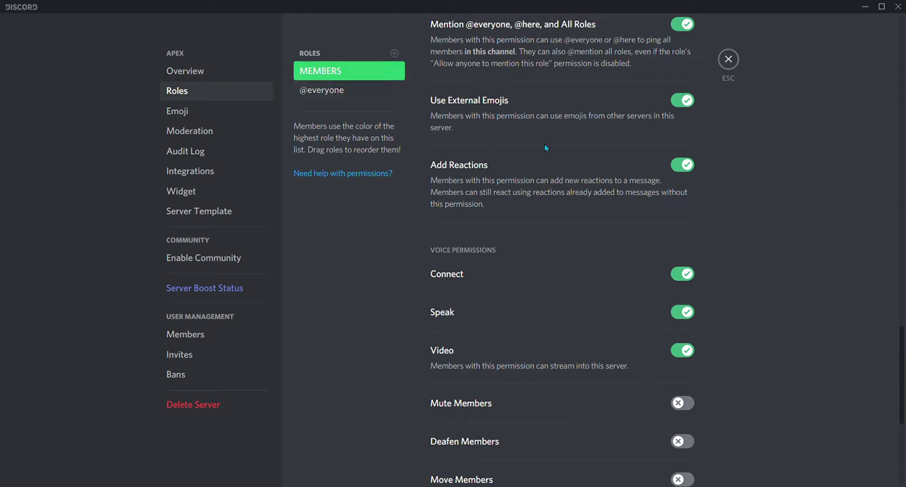
click(336, 92)
click(336, 75)
Add another role to the Apex server and name it MODERN
click(395, 55)
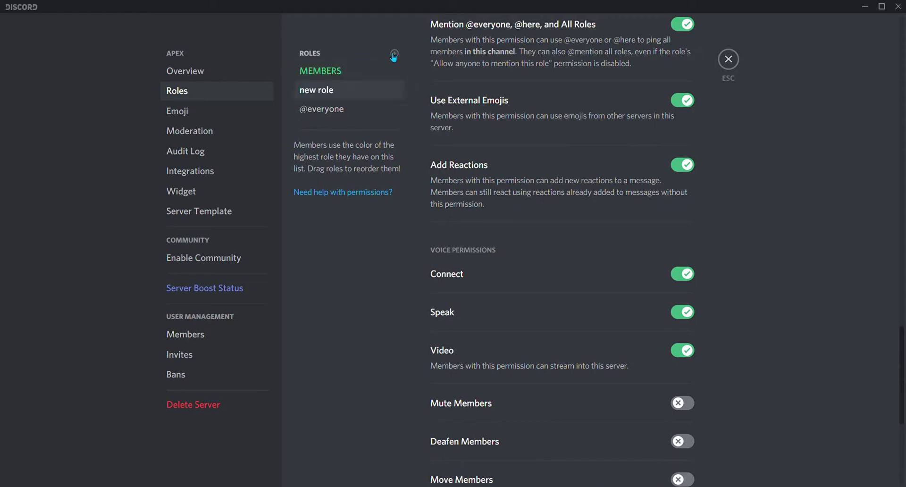
scroll(557, 124, up, 8)
scroll(557, 124, up, 10)
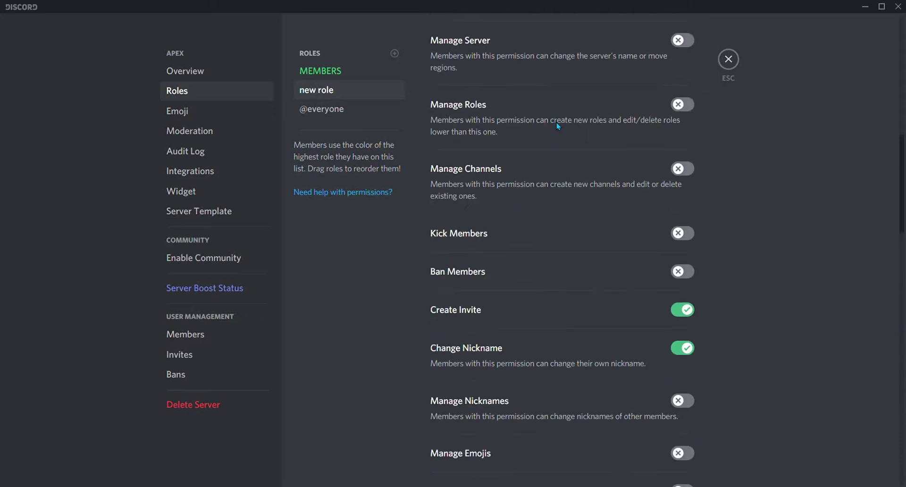
scroll(774, 189, up, 6)
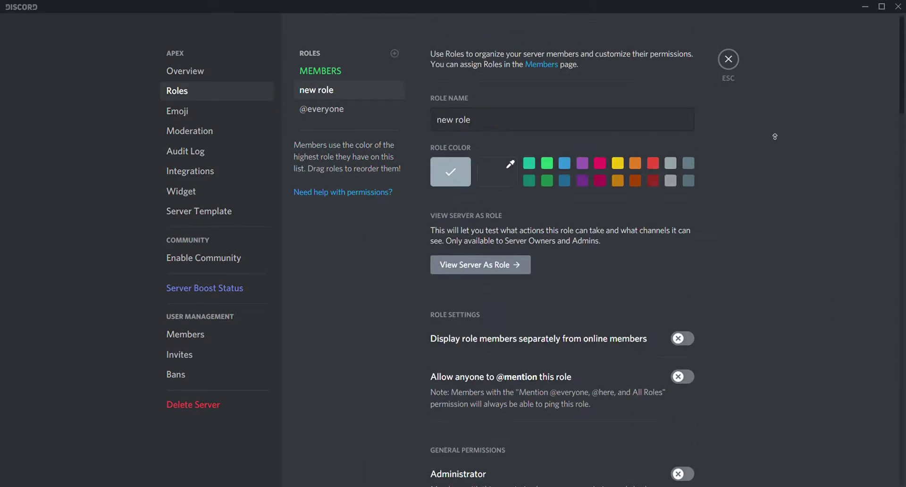
drag(671, 121, 384, 131)
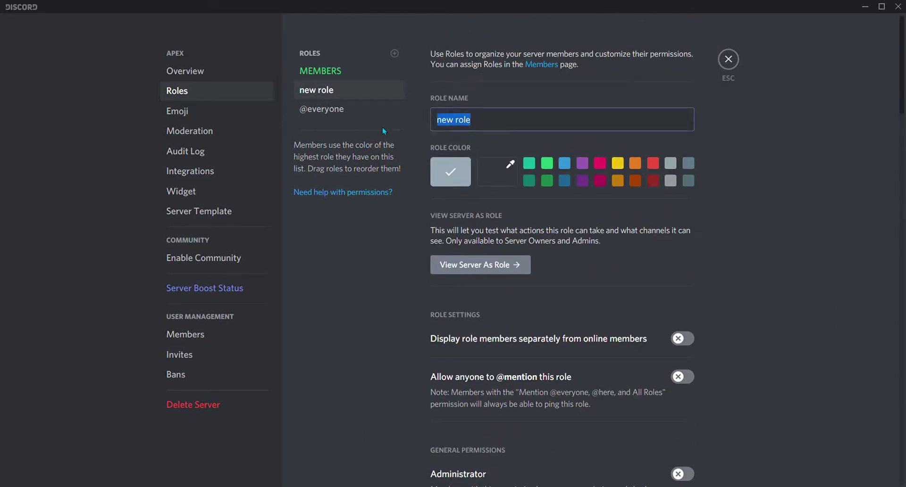
key(BackSpace)
text(MODERN)
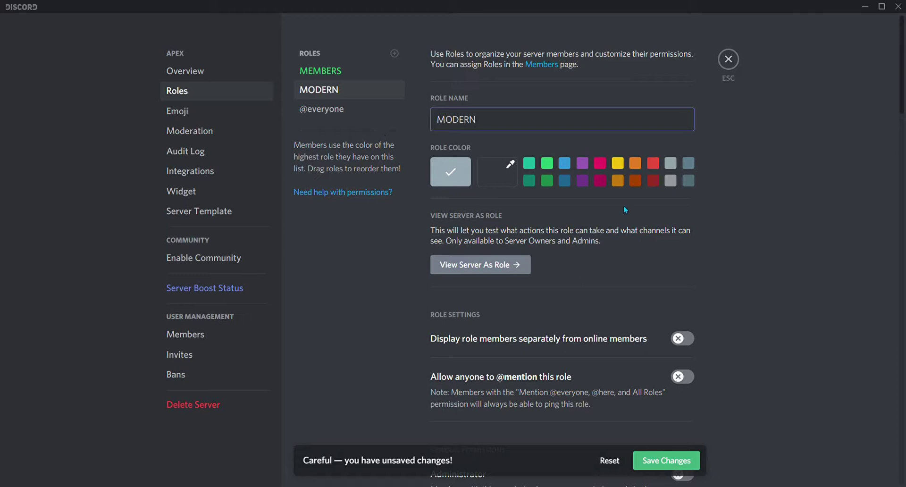
Give the MODERN role the bright blue color, display its members separately from online members, save the changes and leave the server settings
click(565, 164)
scroll(698, 222, down, 2)
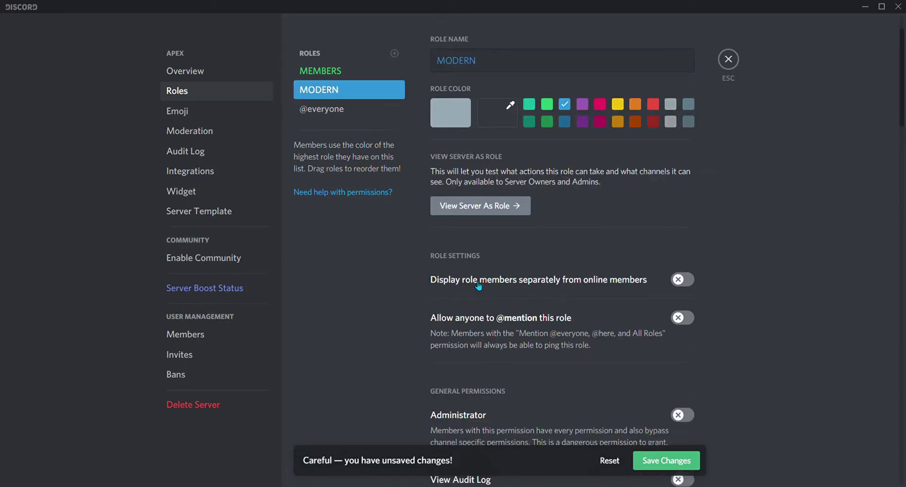
click(505, 290)
click(666, 460)
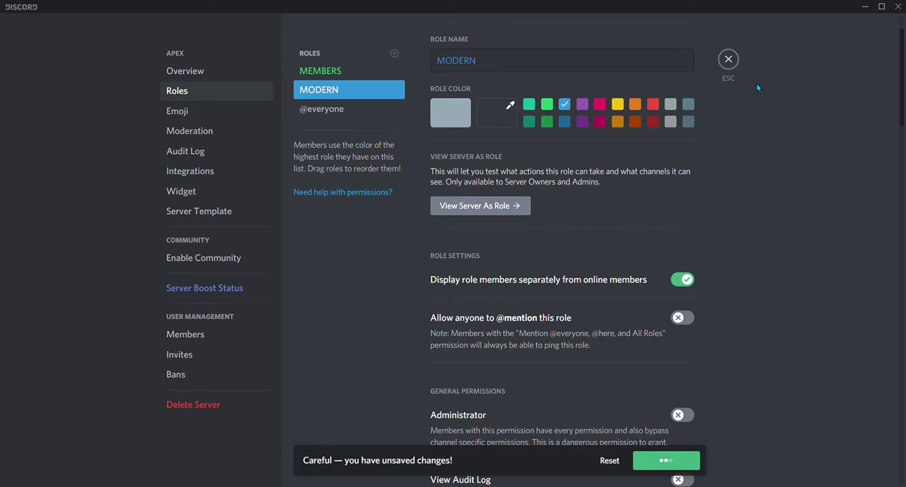
click(728, 61)
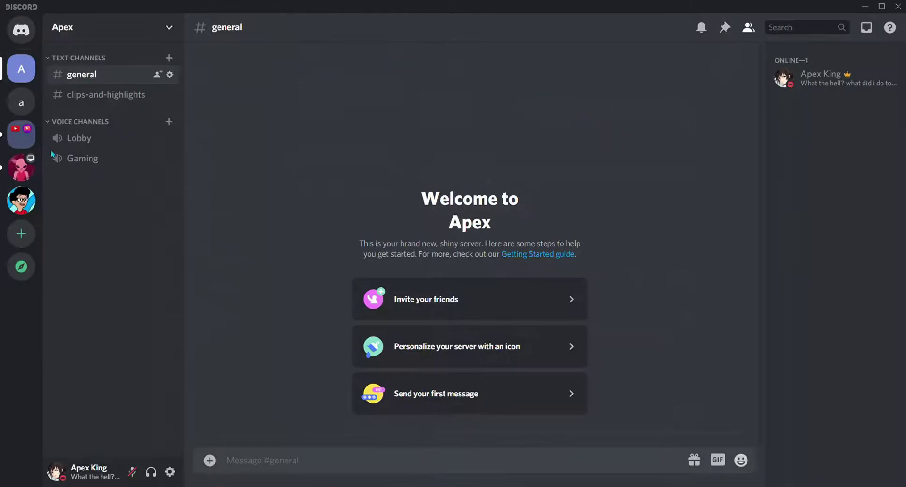
View how the established YouTube server groups its members by role, and return to the Apex server
click(22, 200)
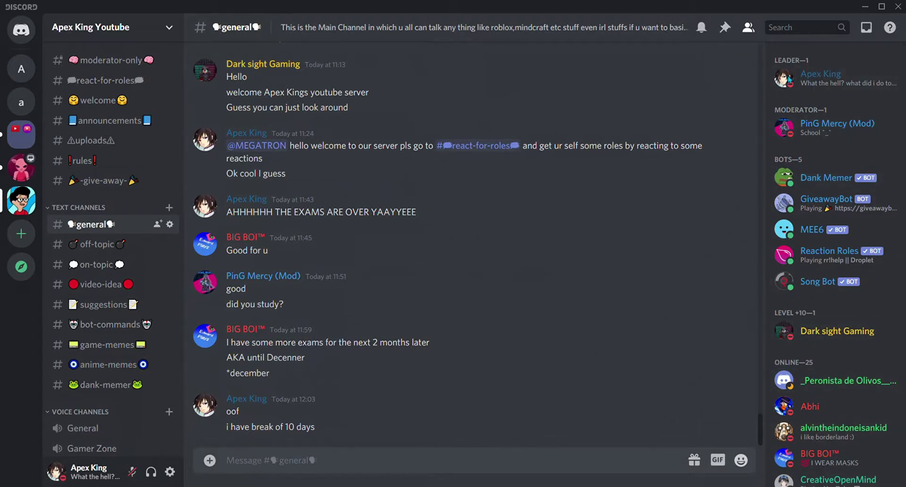
click(28, 42)
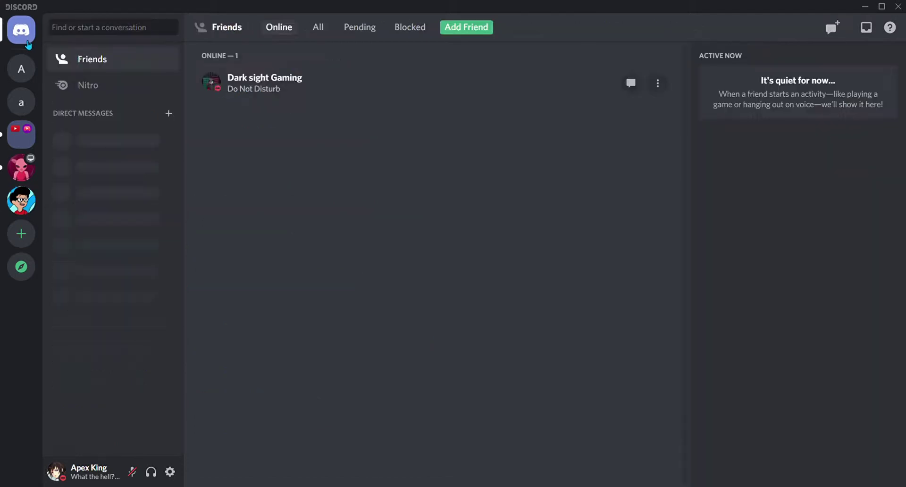
click(21, 68)
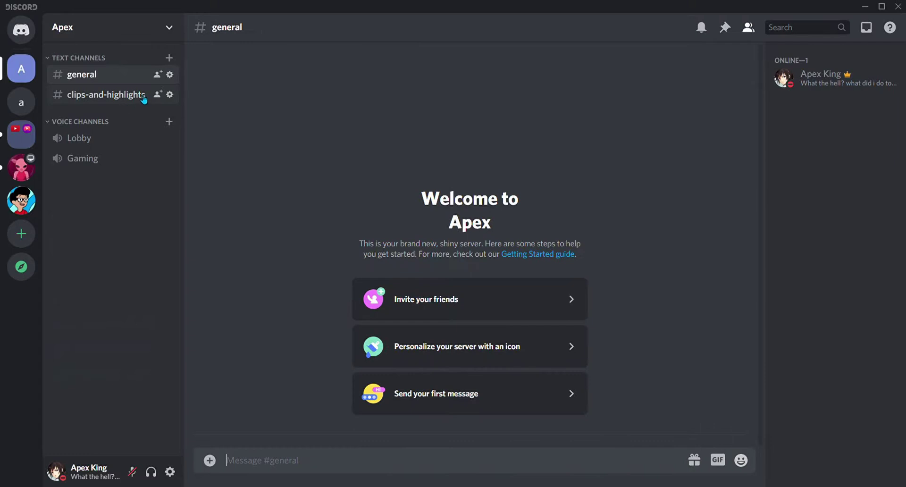
click(159, 38)
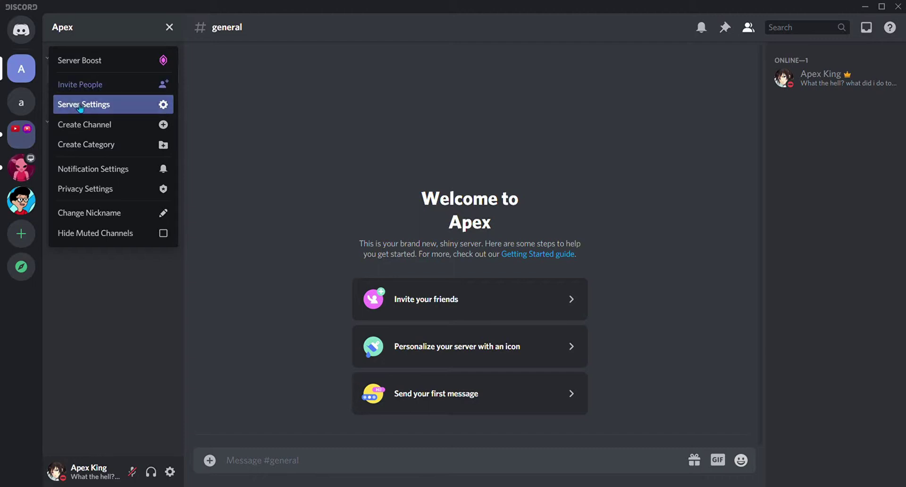
click(80, 108)
click(197, 92)
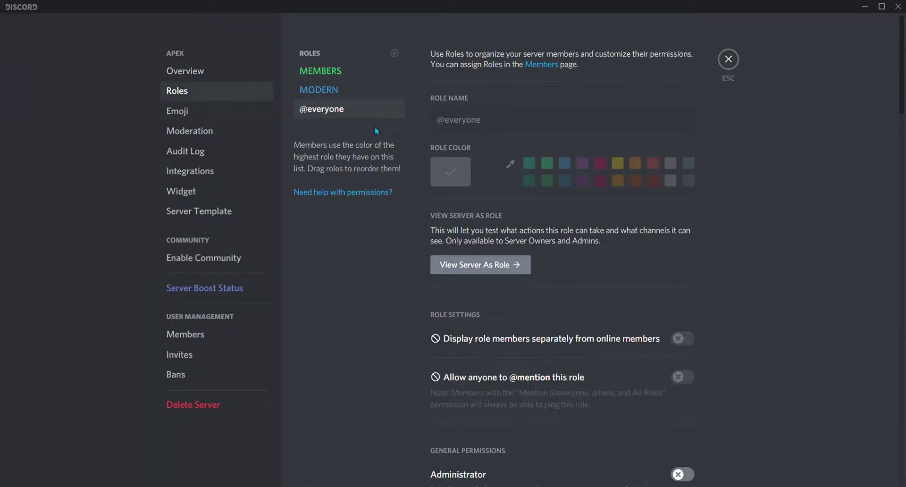
click(333, 91)
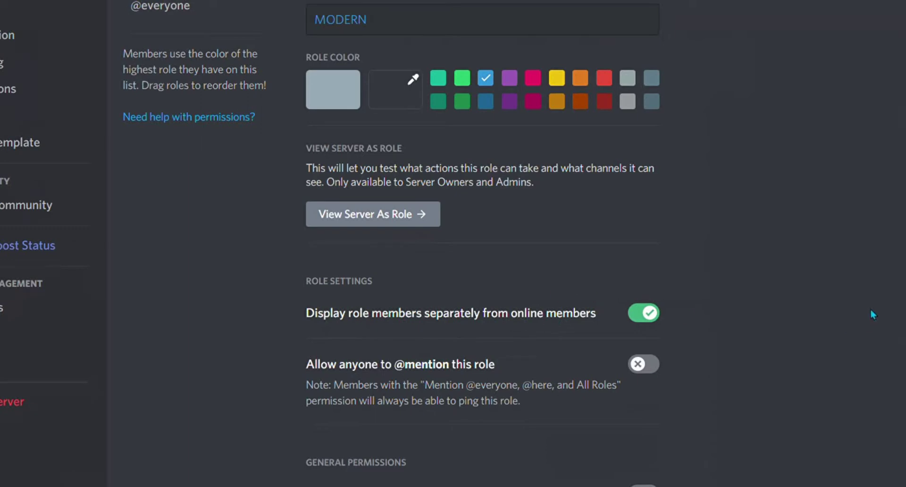
scroll(788, 241, down, 2)
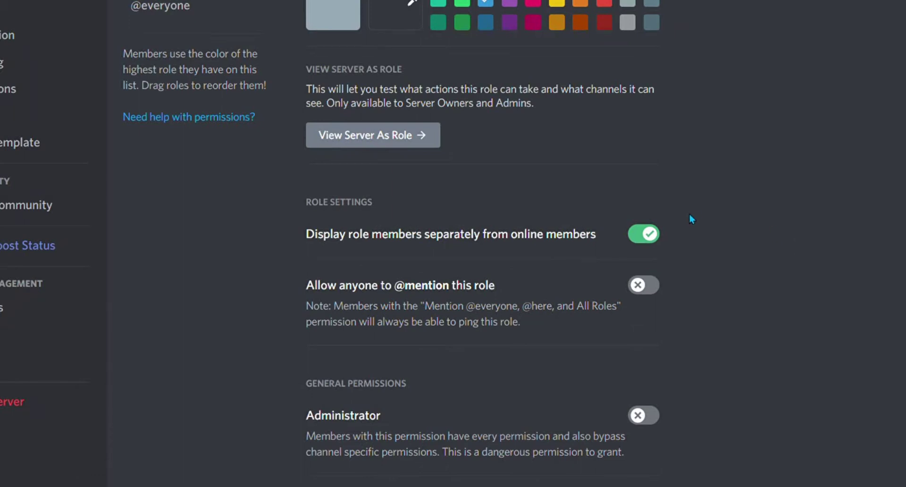
scroll(689, 215, down, 2)
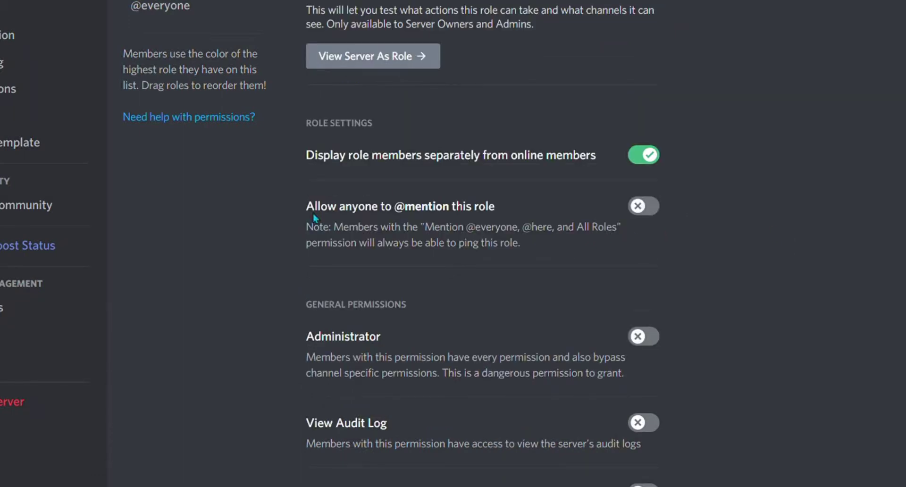
click(643, 207)
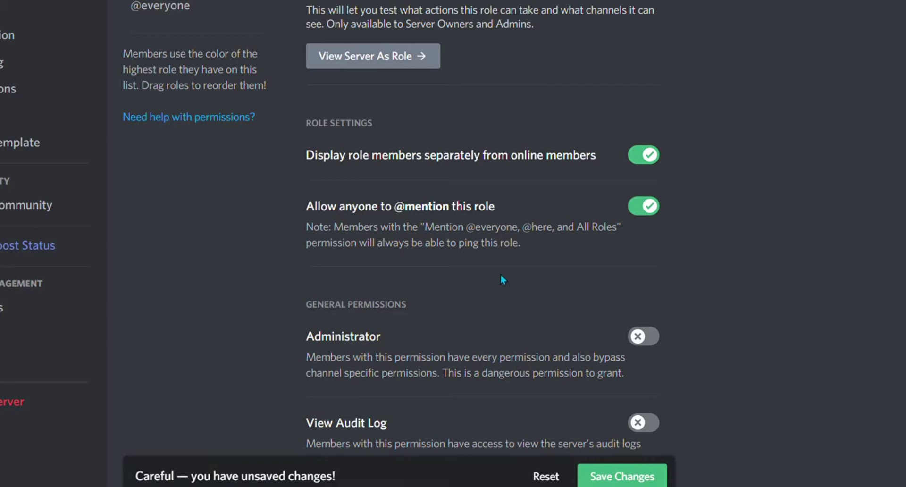
click(642, 479)
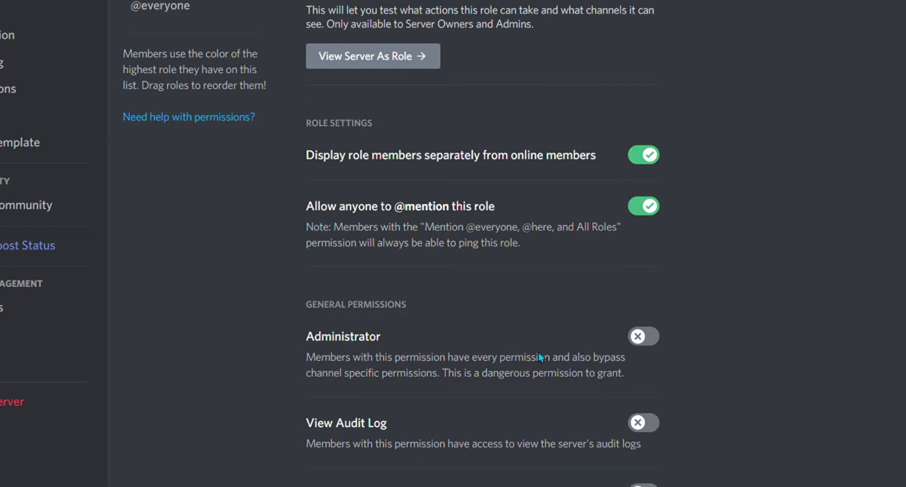
Grant the MODERN role the View Audit Log permission and save the change
scroll(541, 357, down, 2)
click(639, 345)
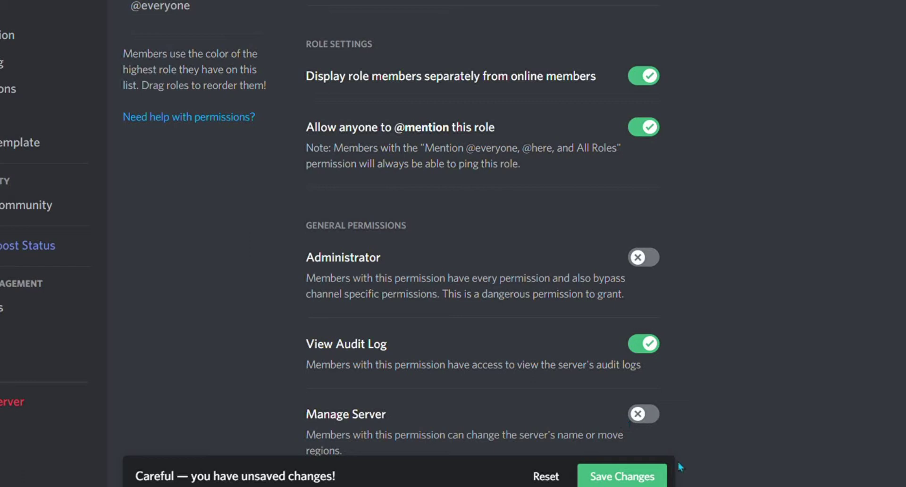
click(620, 478)
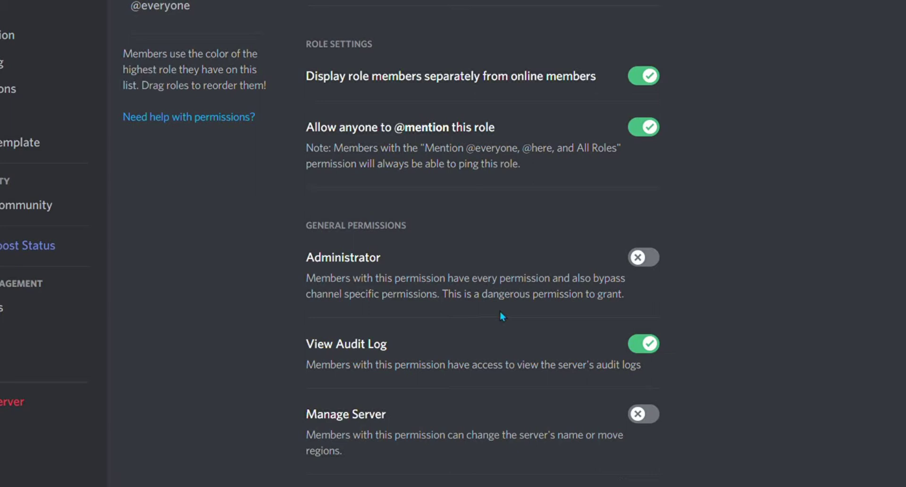
Move the MODERN role above MEMBERS in the role order and save the change
scroll(427, 429, down, 2)
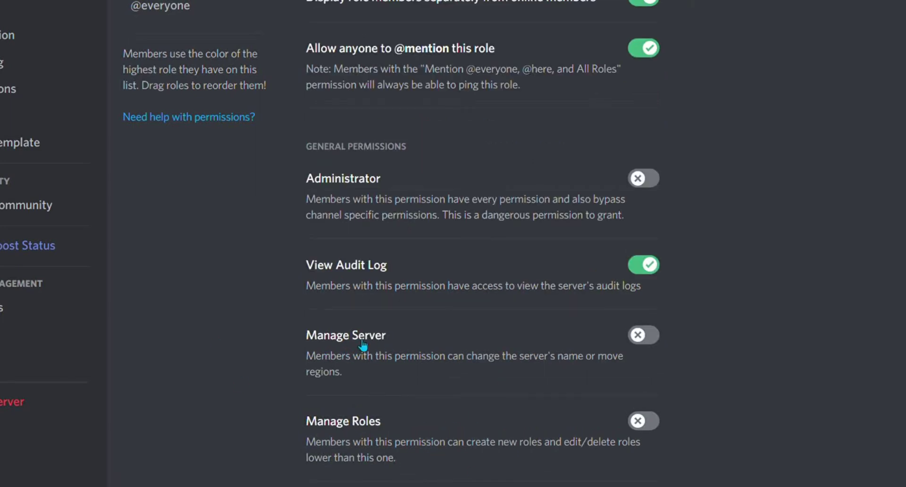
scroll(378, 361, down, 2)
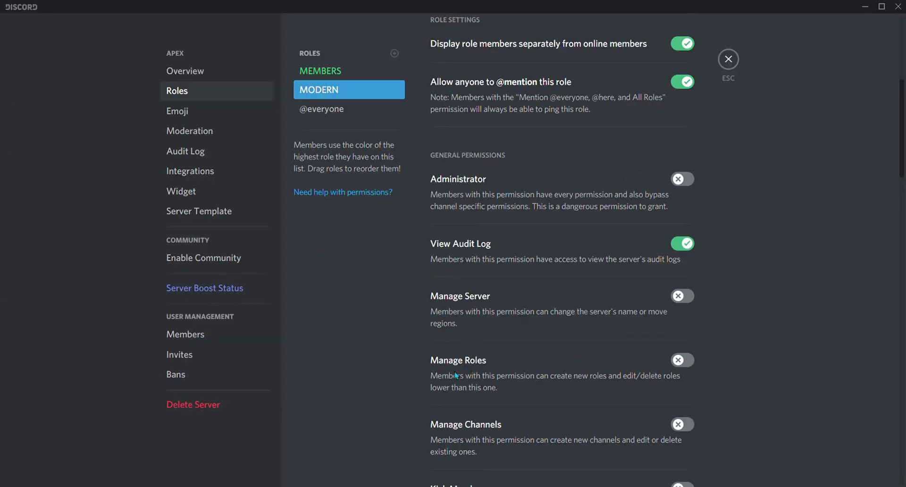
mouse_move(342, 77)
mouse_down()
mouse_move(360, 97)
mouse_move(347, 91)
mouse_up()
click(664, 460)
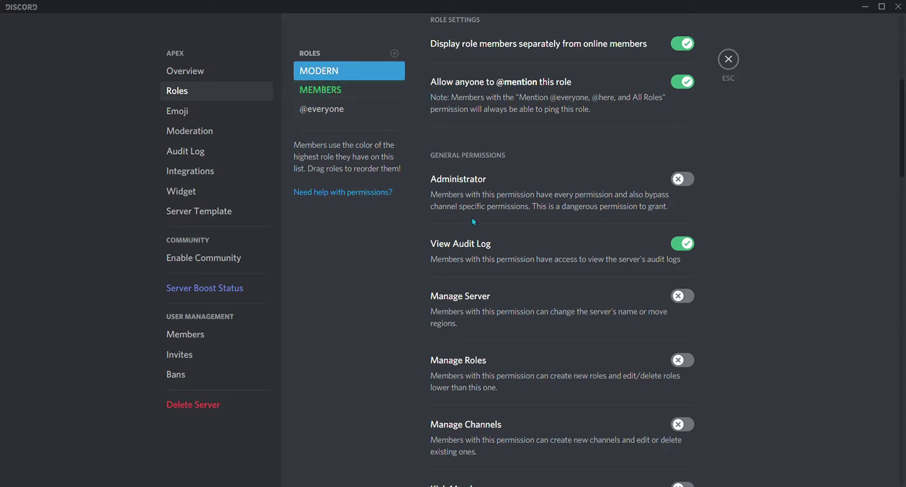
Add another role to the Apex server and name it Leader
scroll(501, 217, down, 3)
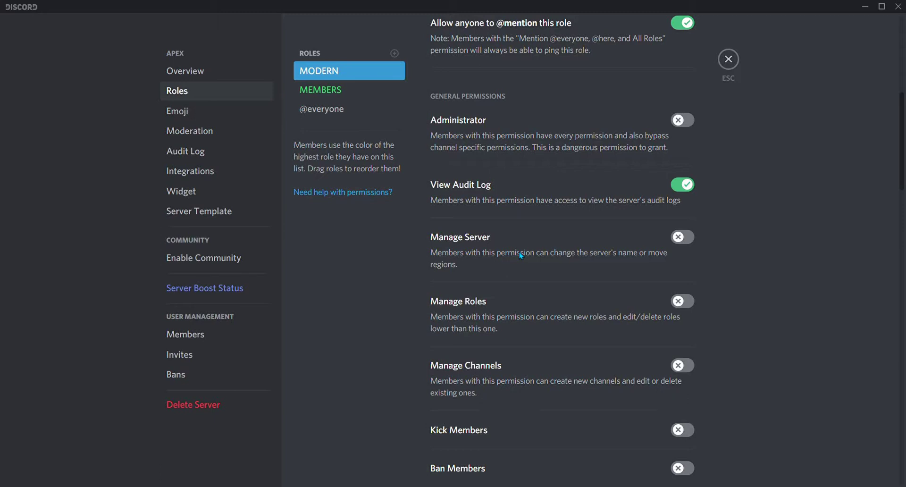
click(398, 54)
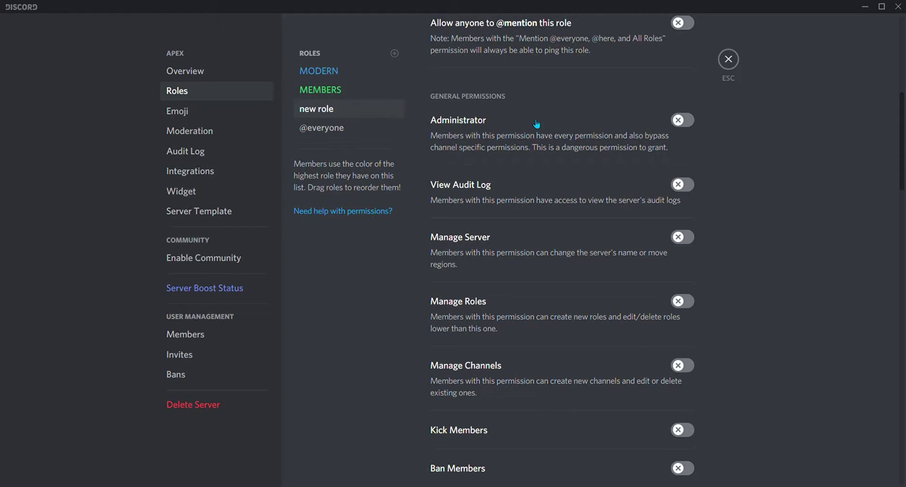
scroll(536, 180, up, 7)
triple_click(493, 126)
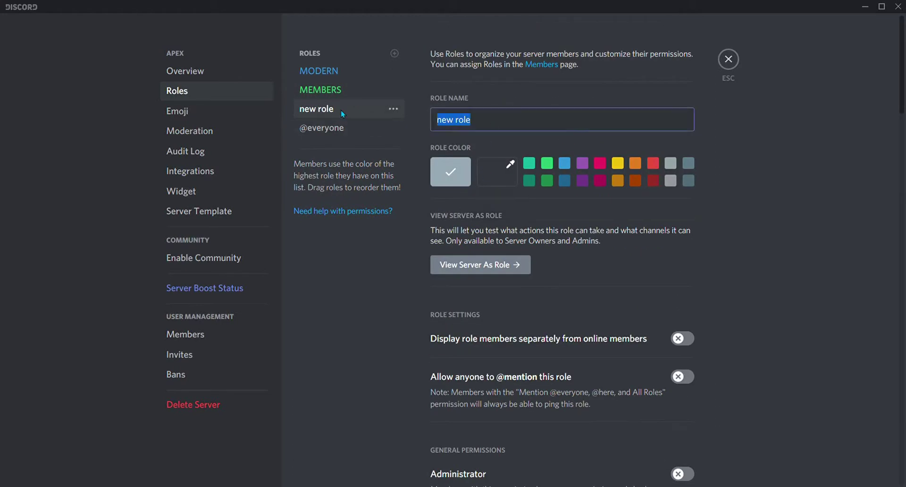
key(BackSpace)
text(Leader)
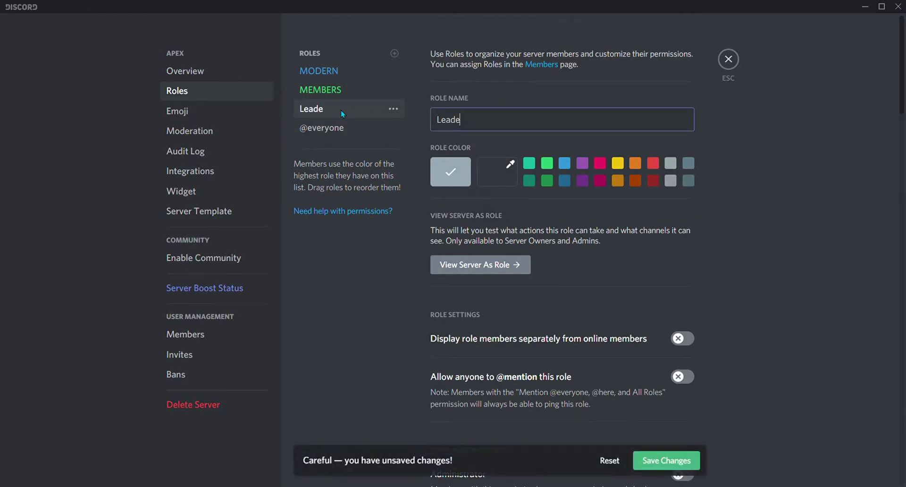
Give the Leader role the bright yellow color, save the changes and leave the server settings
click(618, 163)
click(666, 460)
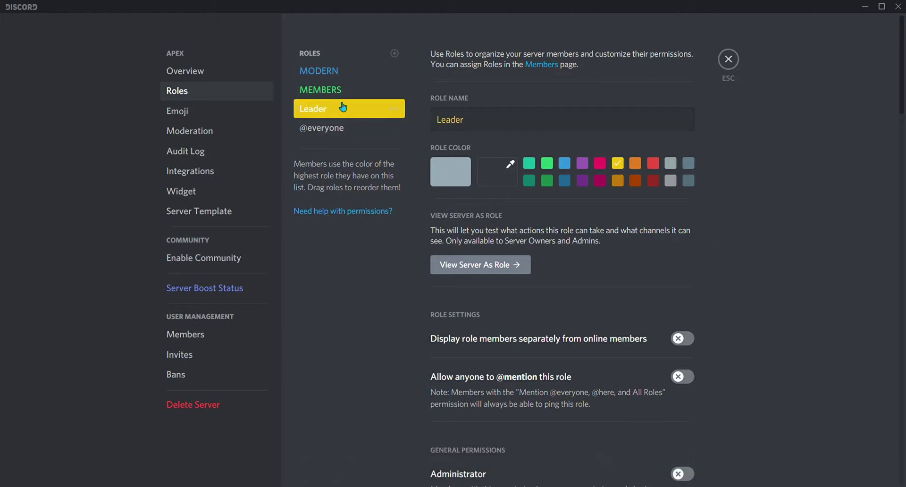
click(729, 60)
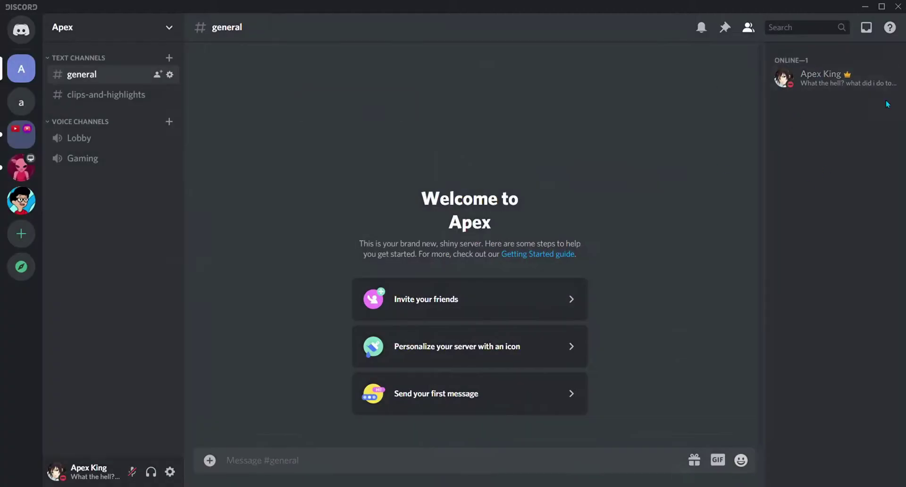
Assign the Leader role to the server owner from the member's profile card
click(826, 77)
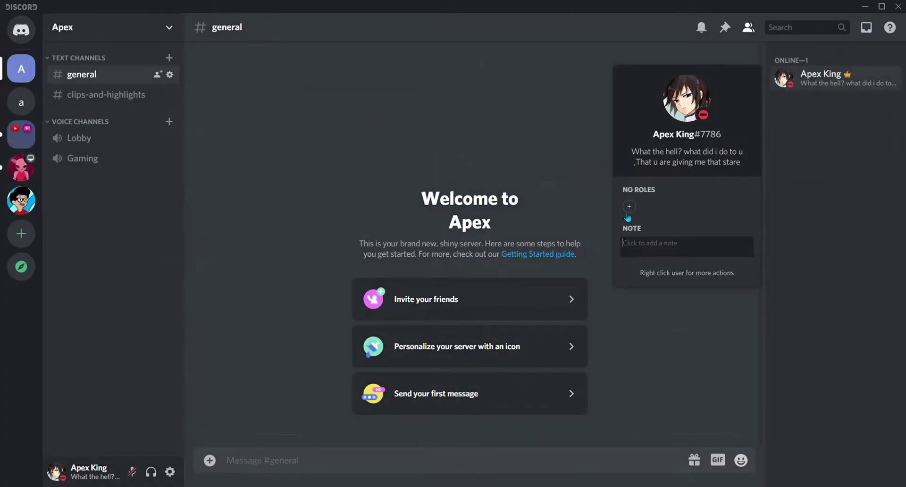
click(853, 221)
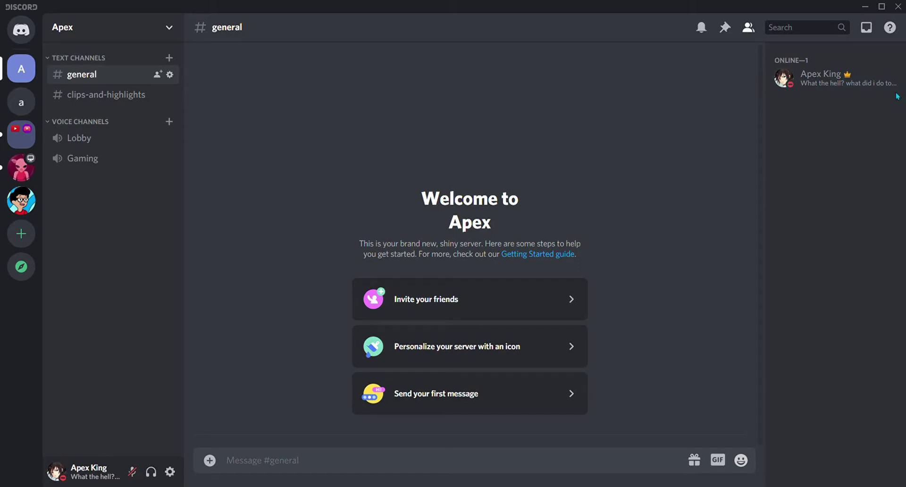
click(831, 78)
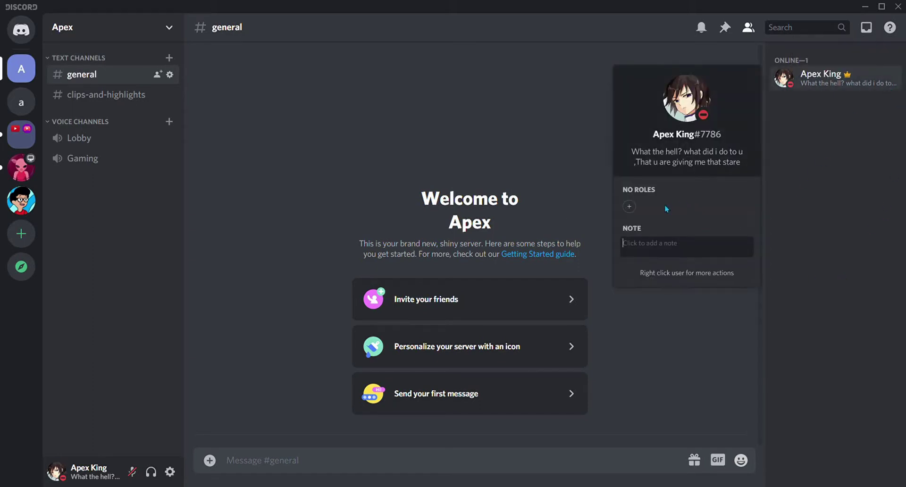
click(632, 207)
click(600, 318)
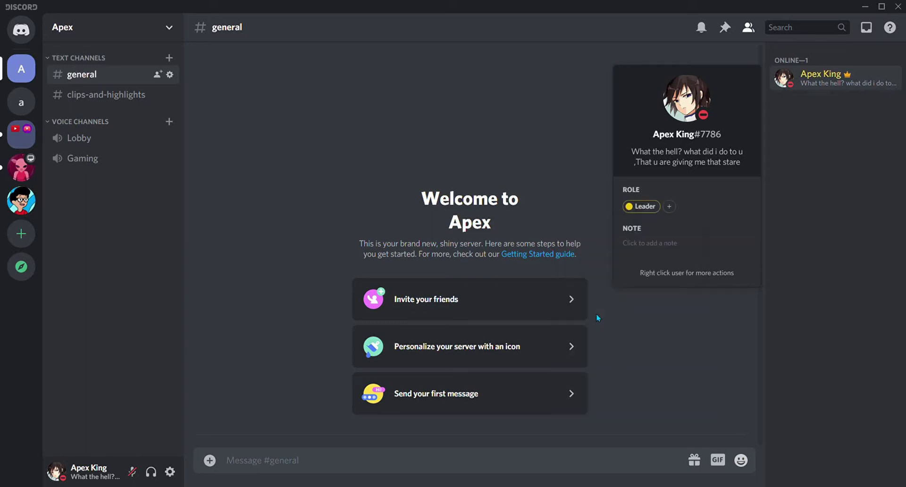
click(524, 160)
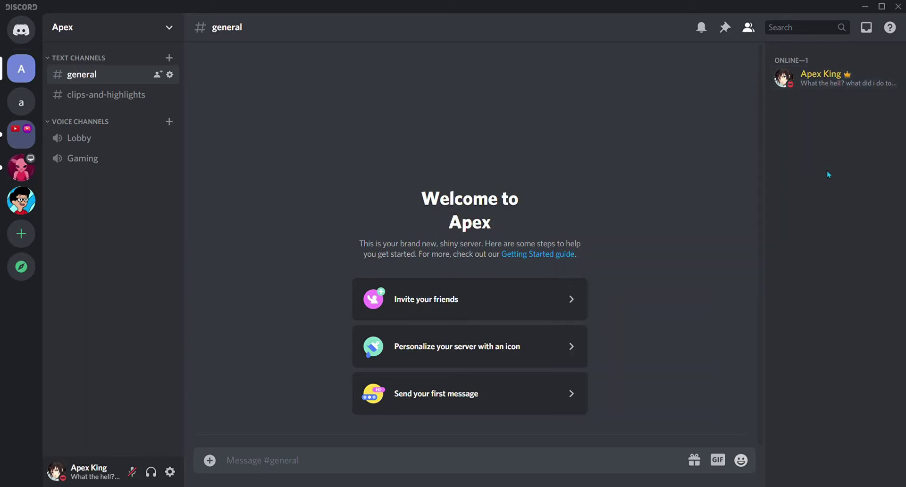
Switch to the Apex King Youtube server and examine its role order in the server settings
click(137, 27)
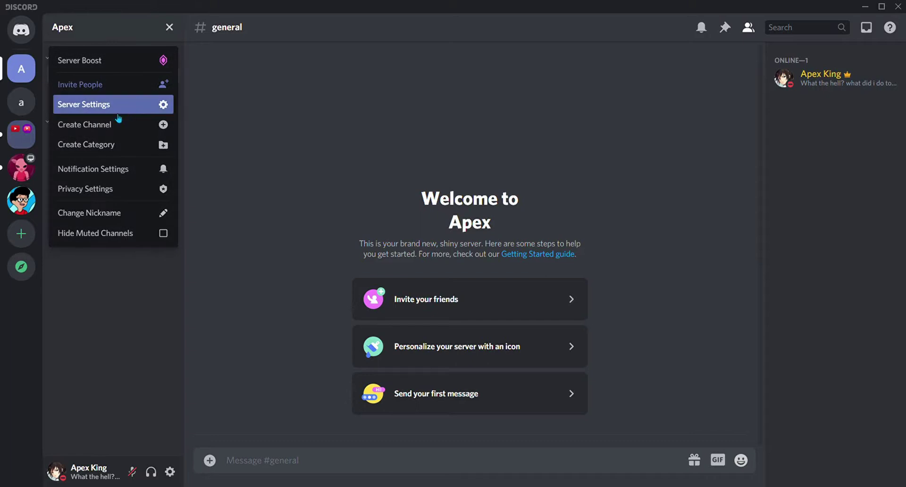
click(425, 72)
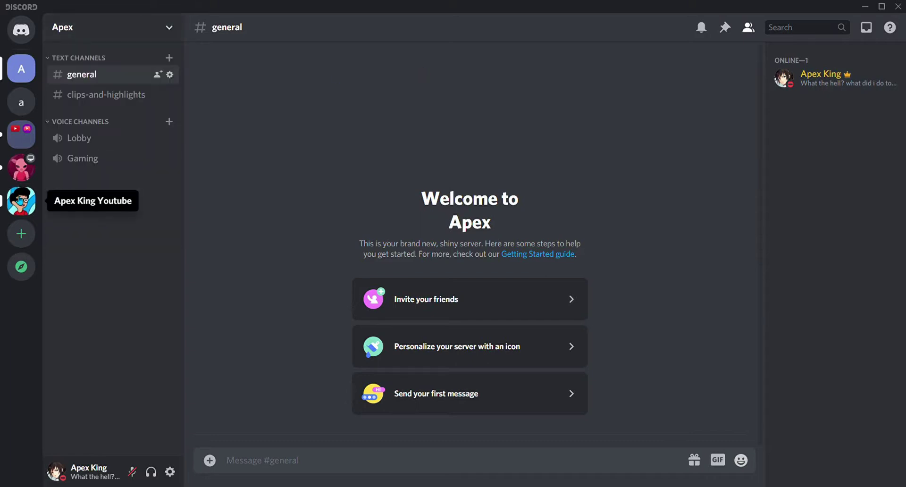
click(22, 200)
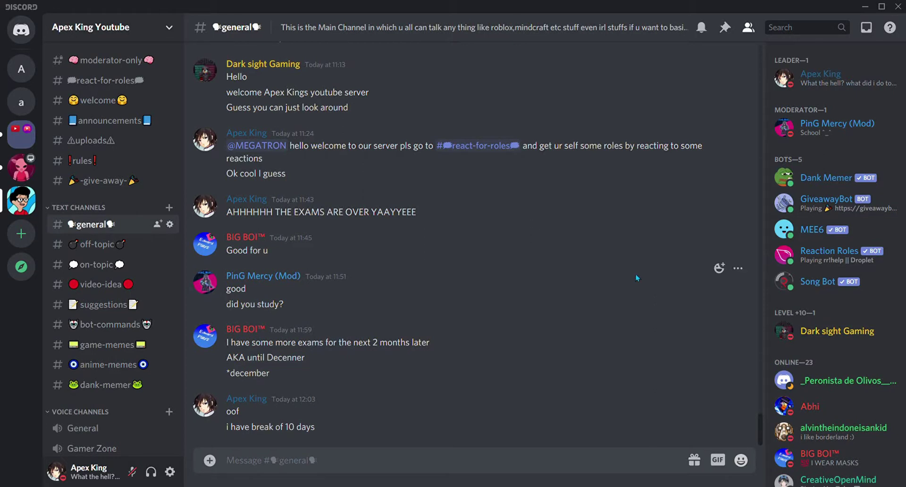
click(170, 34)
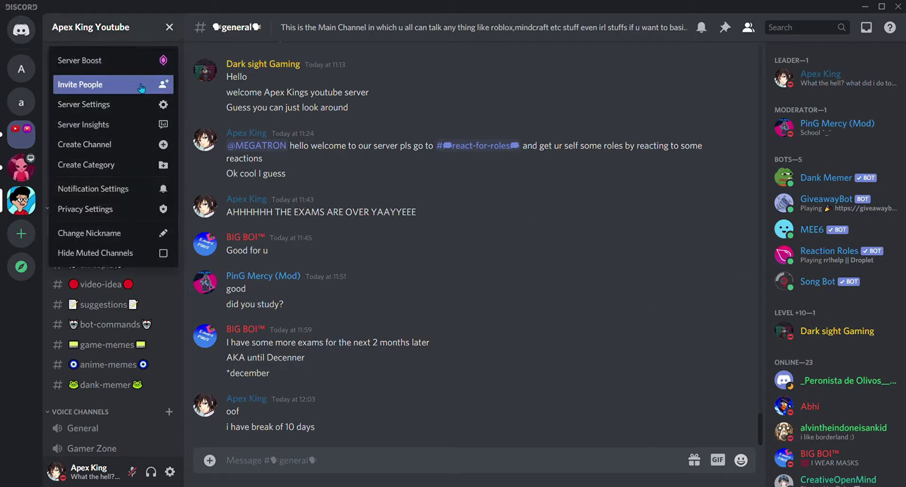
click(126, 101)
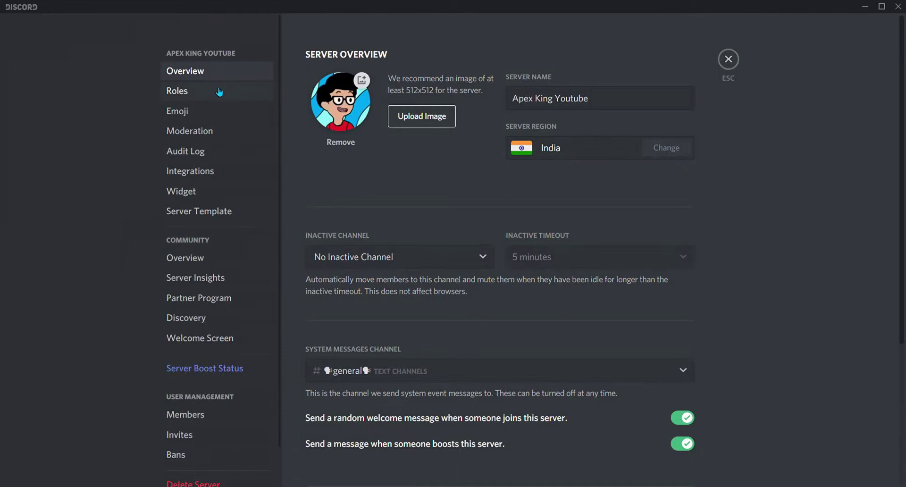
click(220, 91)
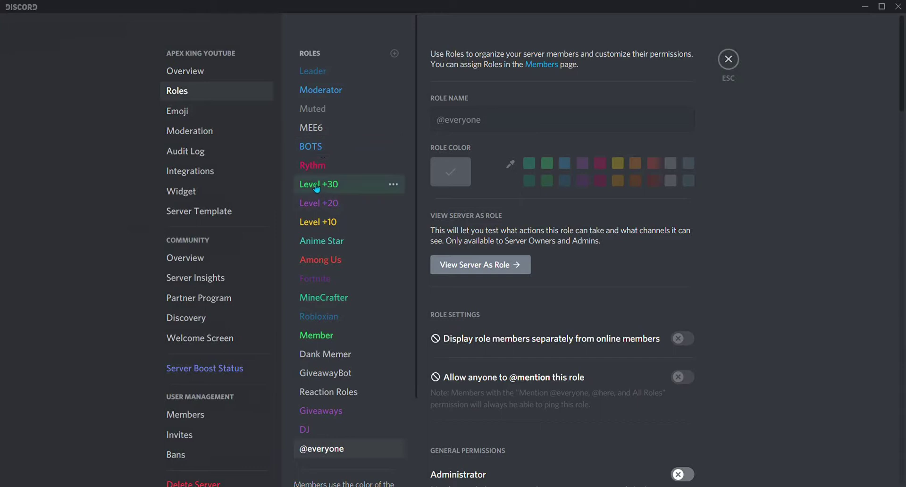
drag(339, 94, 329, 240)
drag(333, 194, 325, 93)
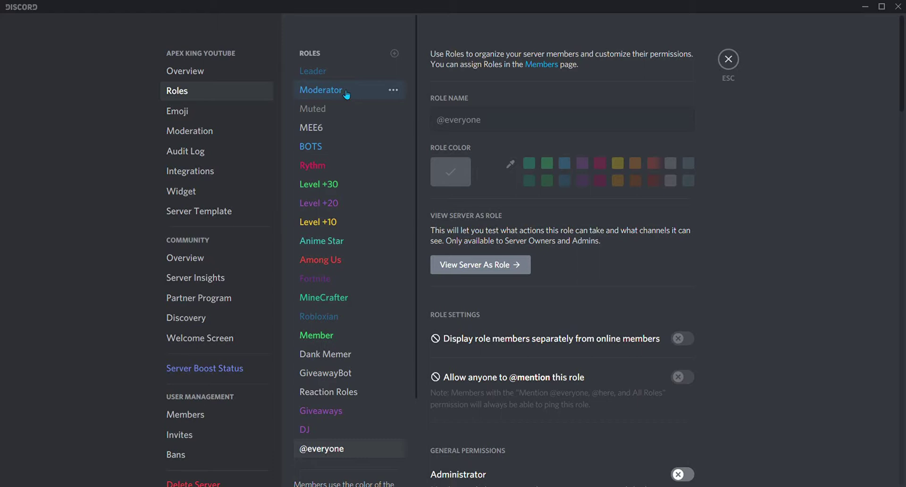
Examine the general permissions of the Muted role
click(309, 111)
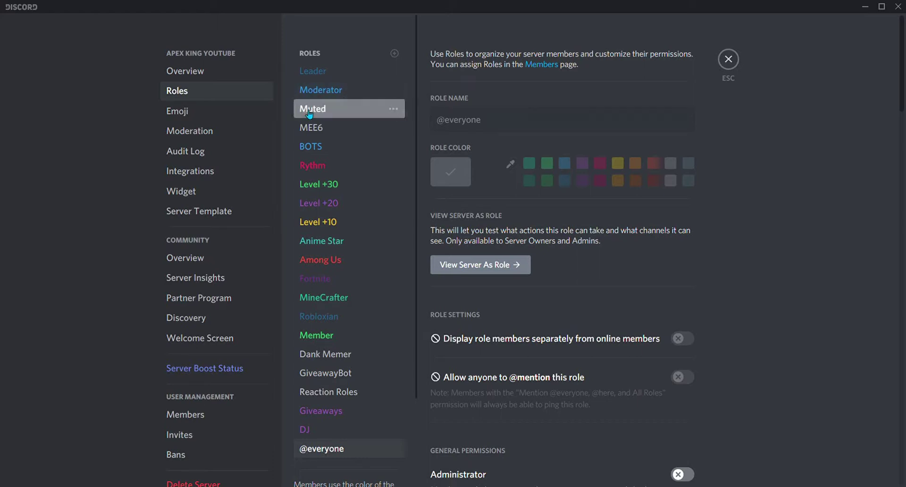
scroll(558, 302, down, 5)
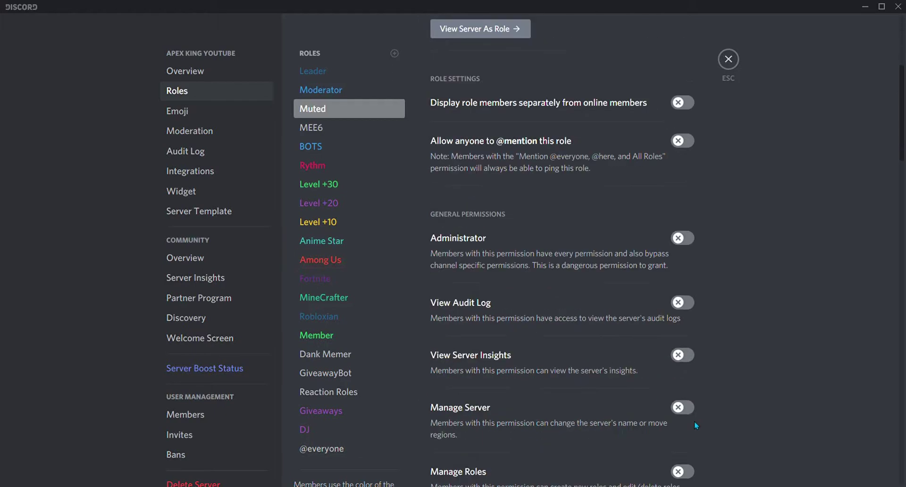
scroll(713, 340, down, 11)
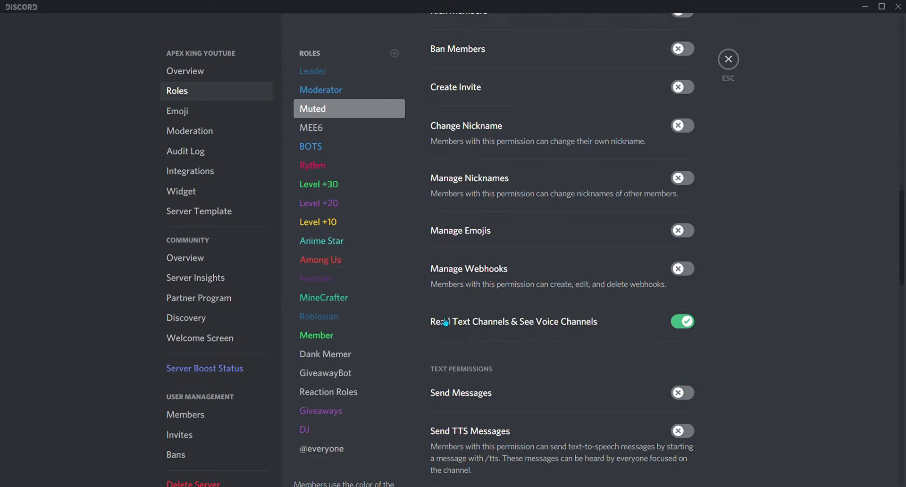
Toggle the Muted role's Read Text Channels & See Voice Channels permission off and on, and reset the unsaved changes
click(546, 329)
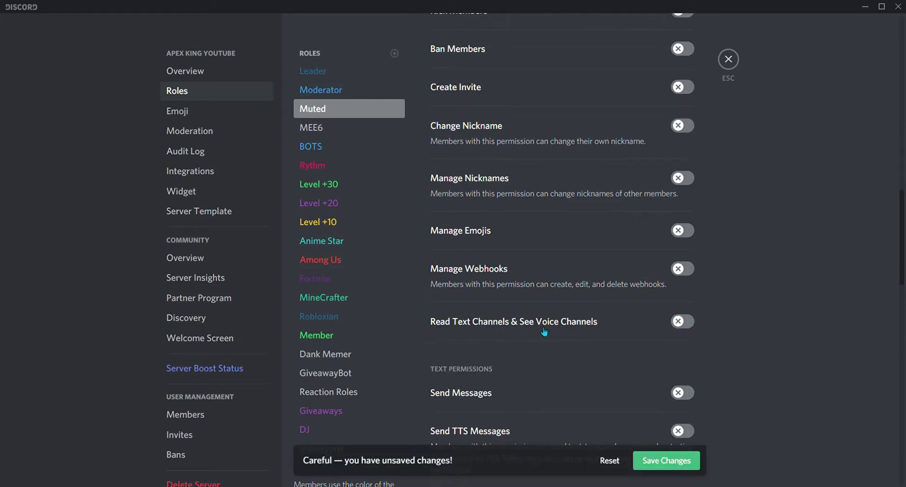
click(680, 328)
scroll(609, 342, down, 3)
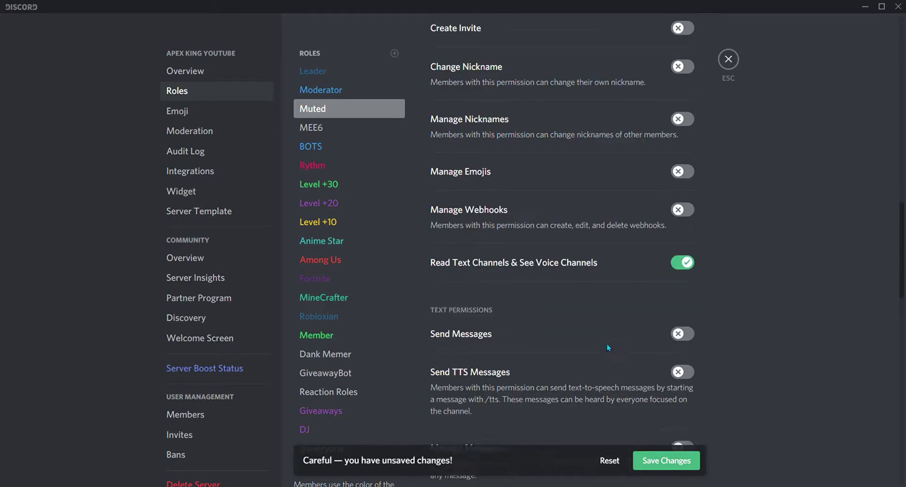
click(610, 461)
Examine the Muted role's text and voice permissions, check the role list and leave the server settings
scroll(614, 283, down, 9)
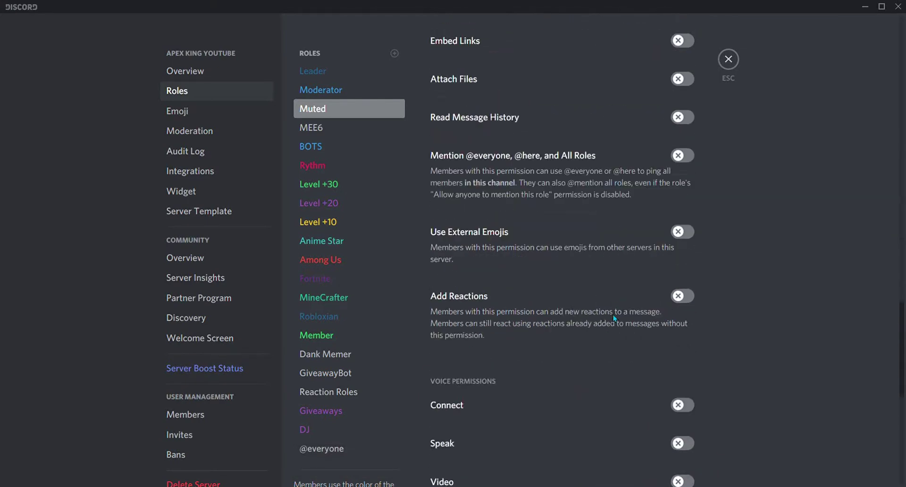
scroll(615, 318, down, 5)
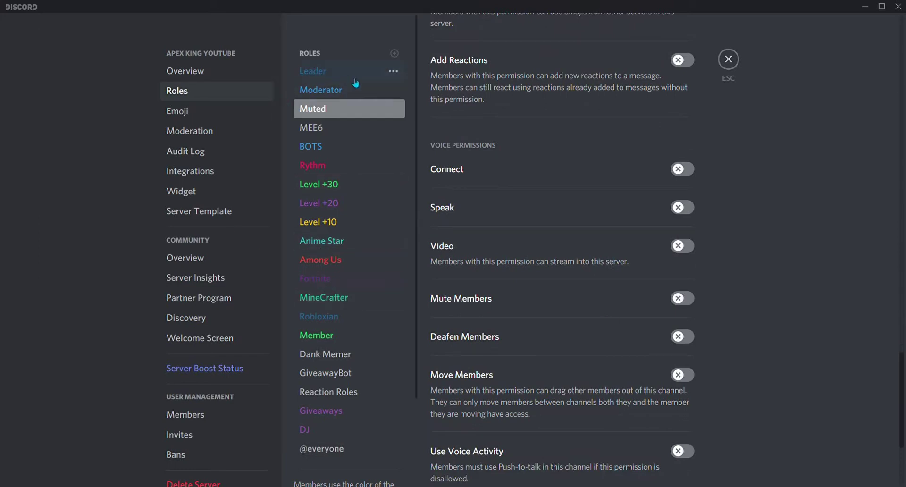
mouse_move(325, 109)
mouse_down()
mouse_move(359, 138)
mouse_move(363, 126)
mouse_move(317, 115)
mouse_move(330, 122)
mouse_up()
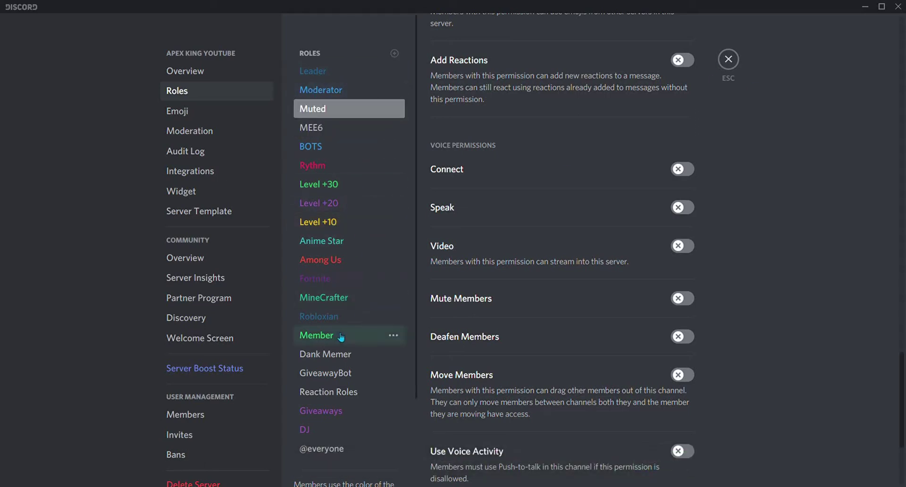
click(735, 68)
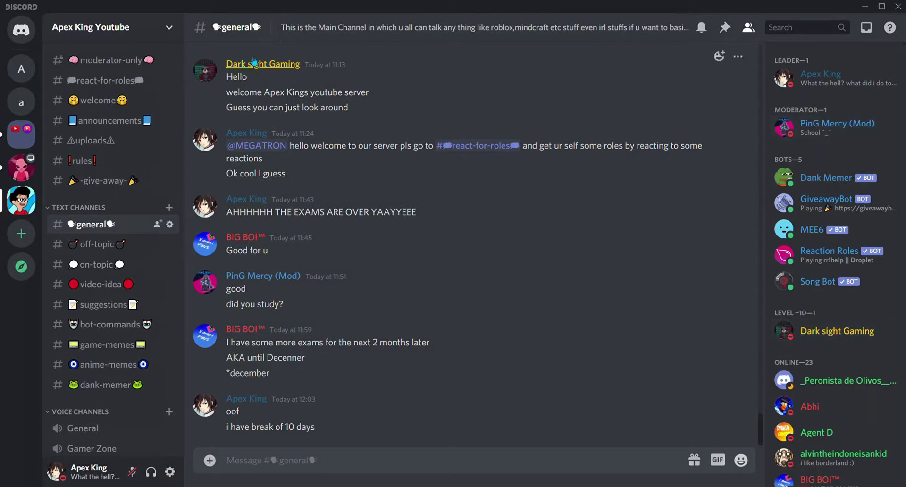
Move the Level +10 role directly above Moderator, save the order and check the moderator's roles on their profile card
click(160, 31)
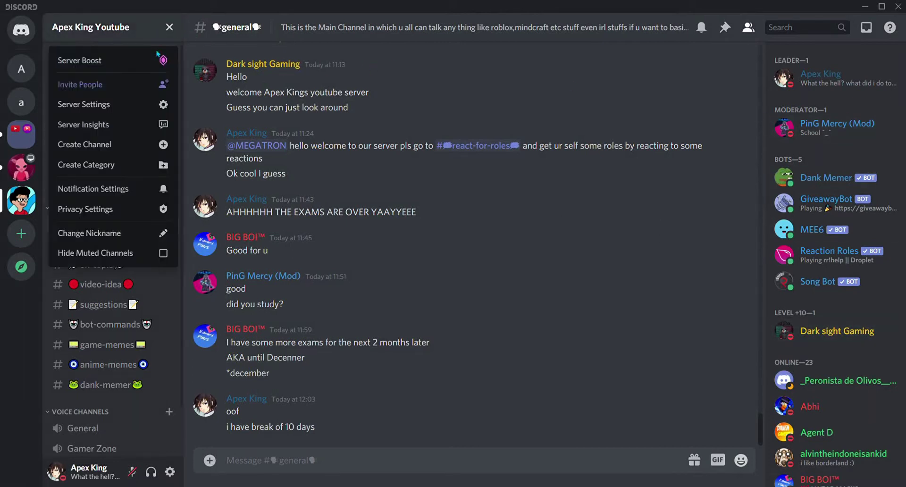
click(144, 108)
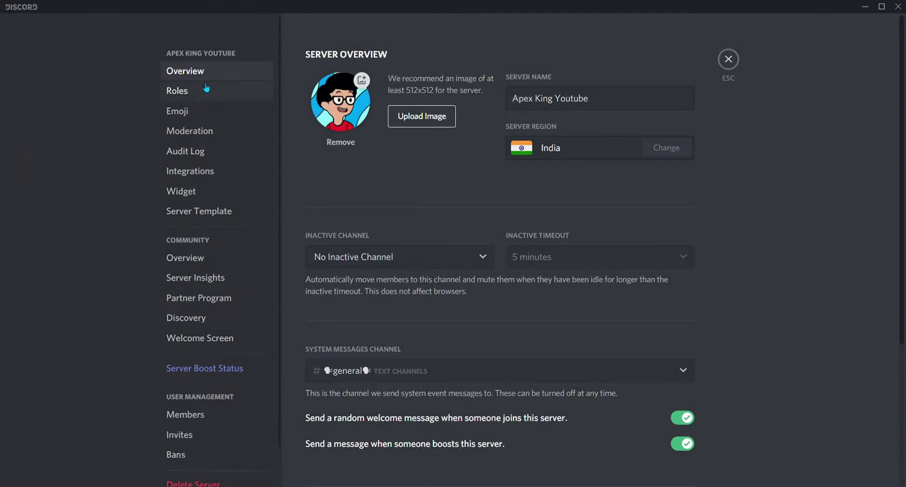
click(203, 85)
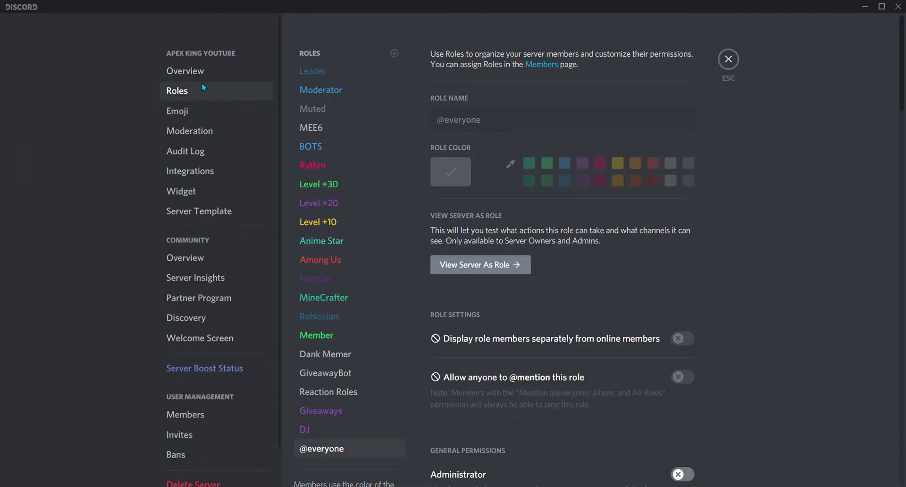
drag(336, 222, 329, 87)
click(672, 462)
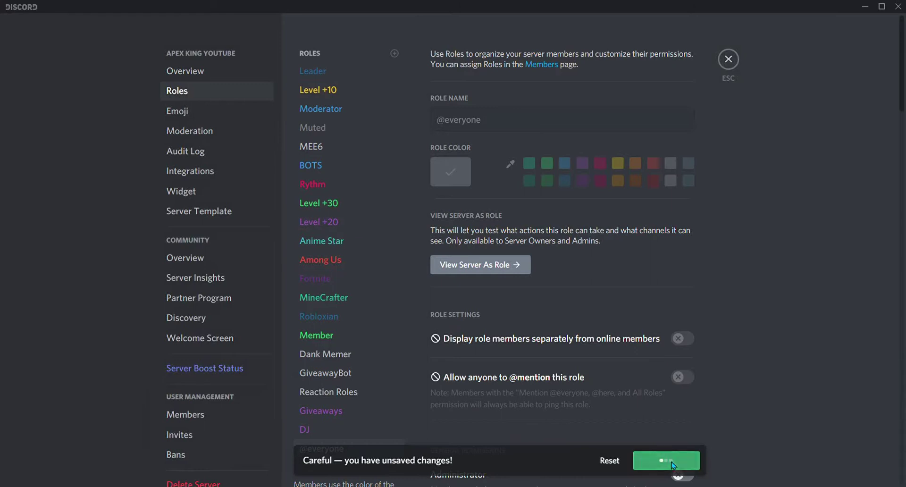
click(723, 60)
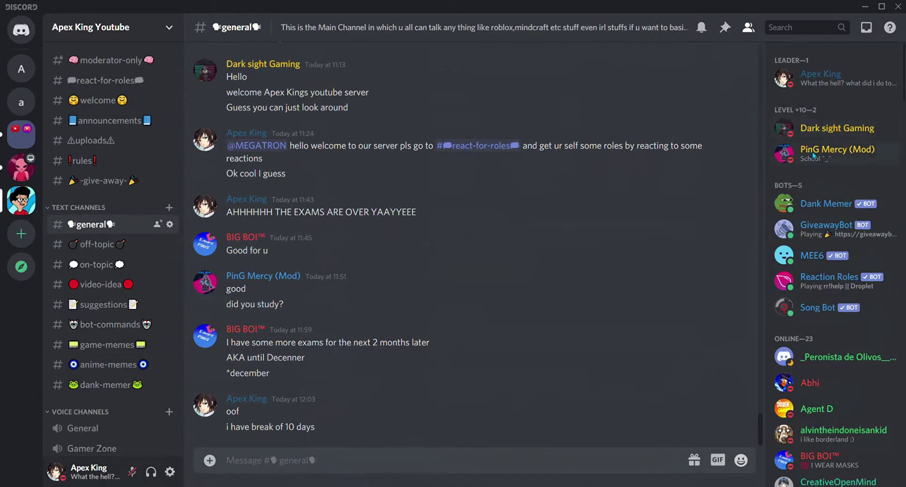
click(828, 161)
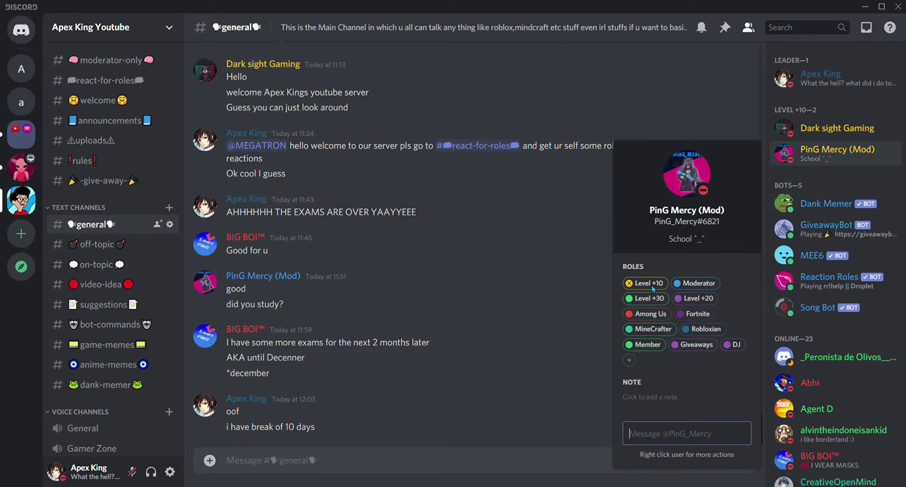
click(467, 317)
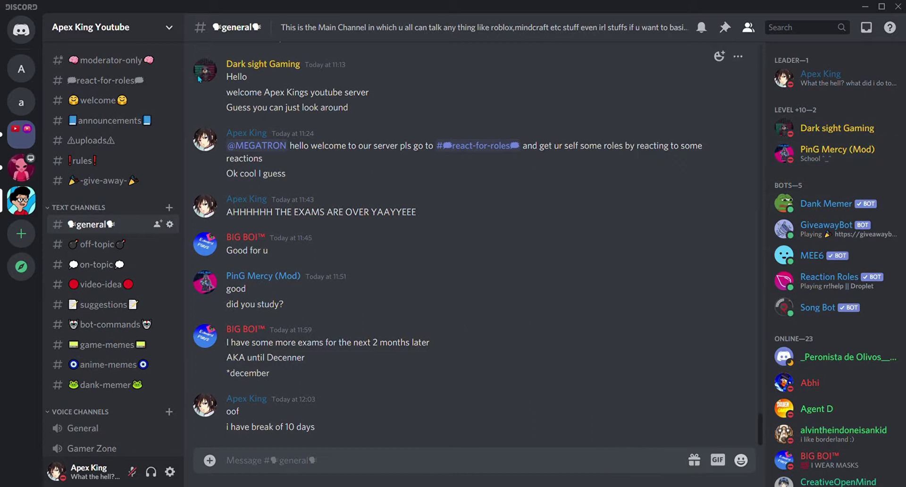
Move the Level +10 role back between Level +20 and Anime Star, save the order and leave the server settings
click(169, 27)
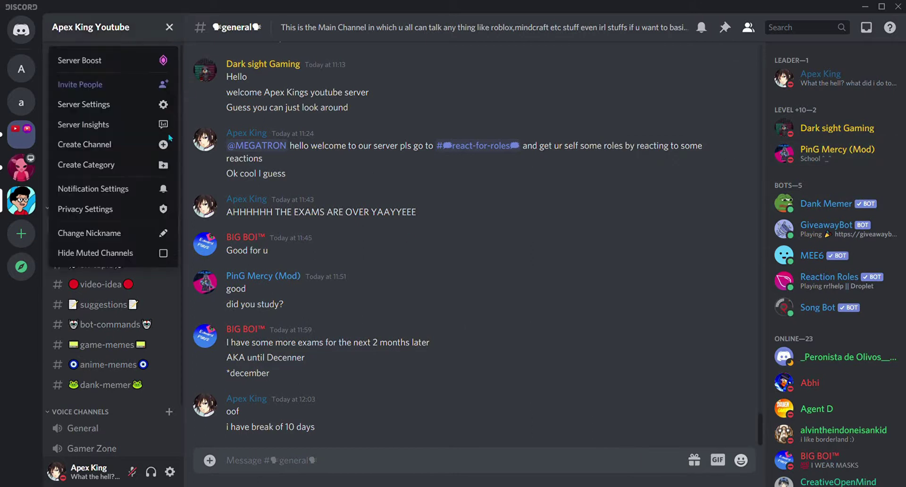
click(106, 103)
click(178, 91)
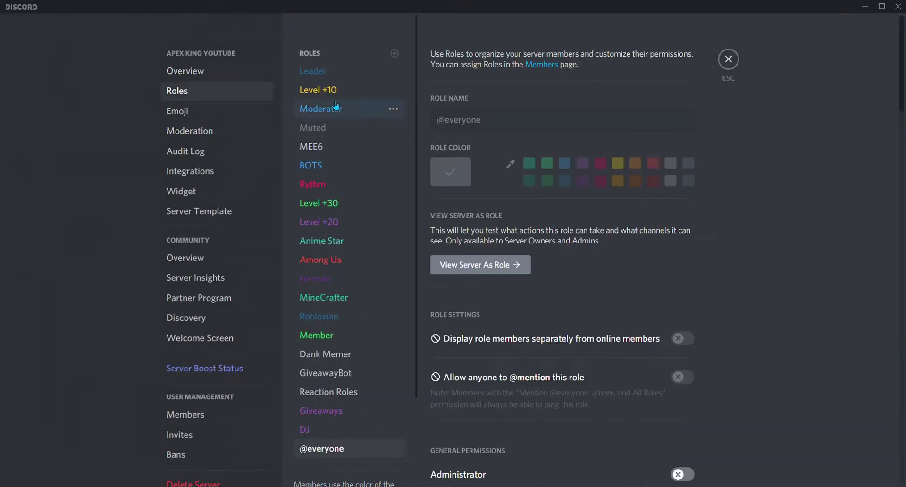
drag(309, 94, 349, 282)
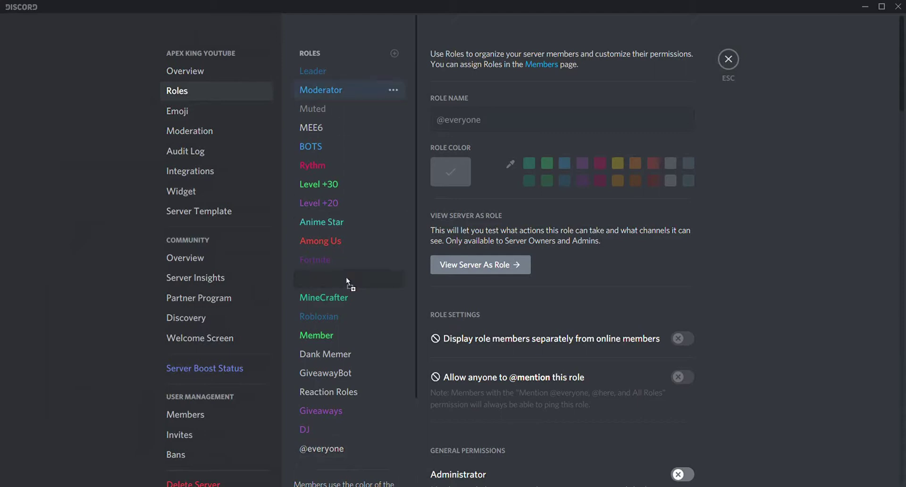
drag(329, 224, 330, 223)
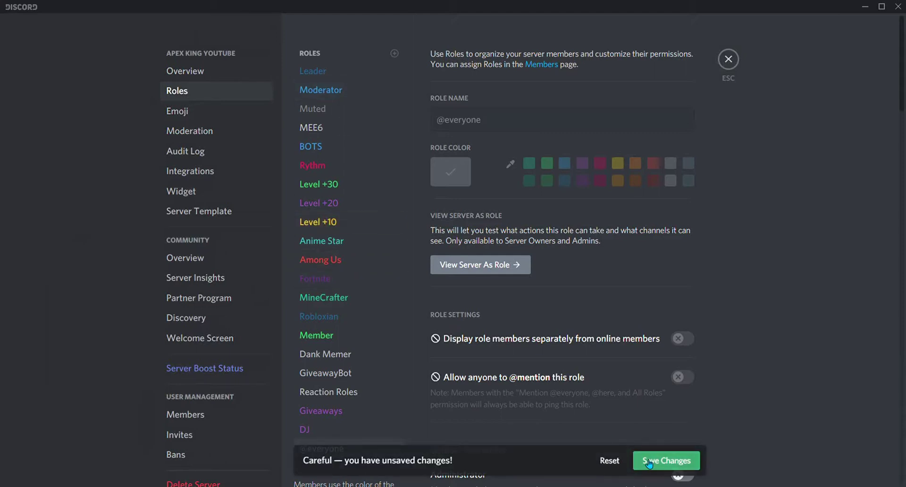
click(729, 59)
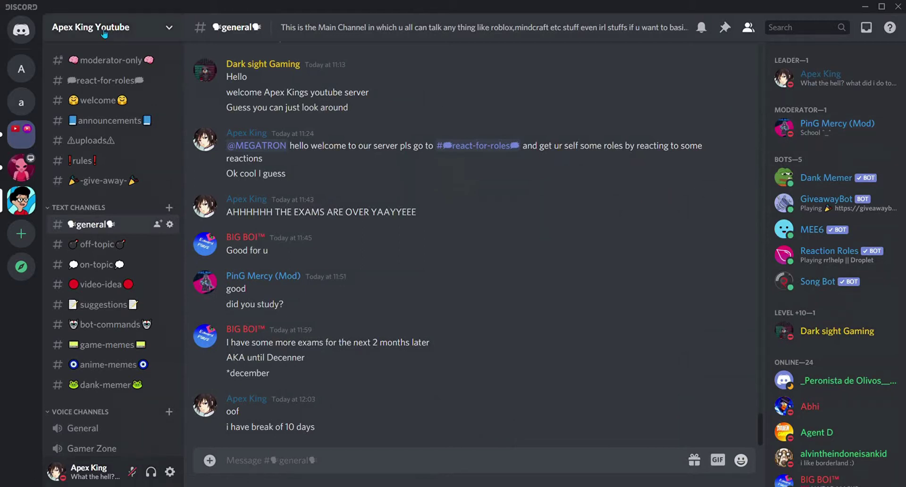
Review the server's role list once more and check the roles on the server owner's profile card
click(128, 26)
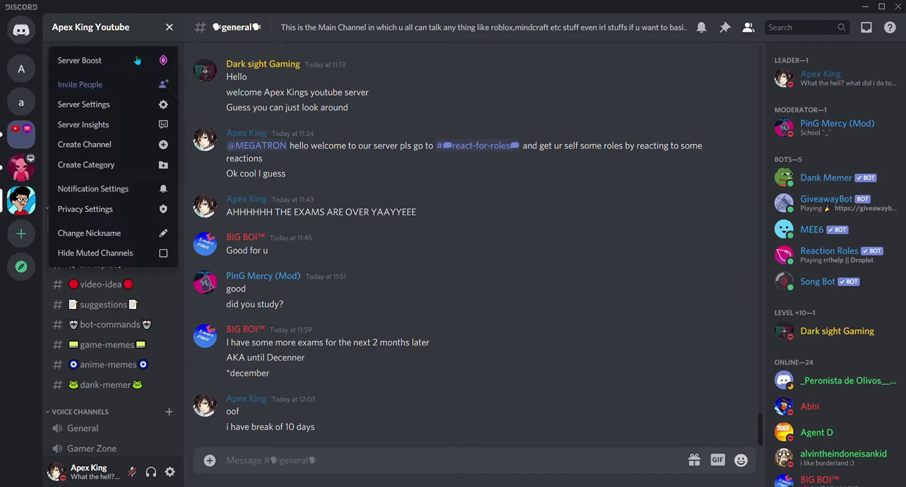
click(105, 104)
click(178, 92)
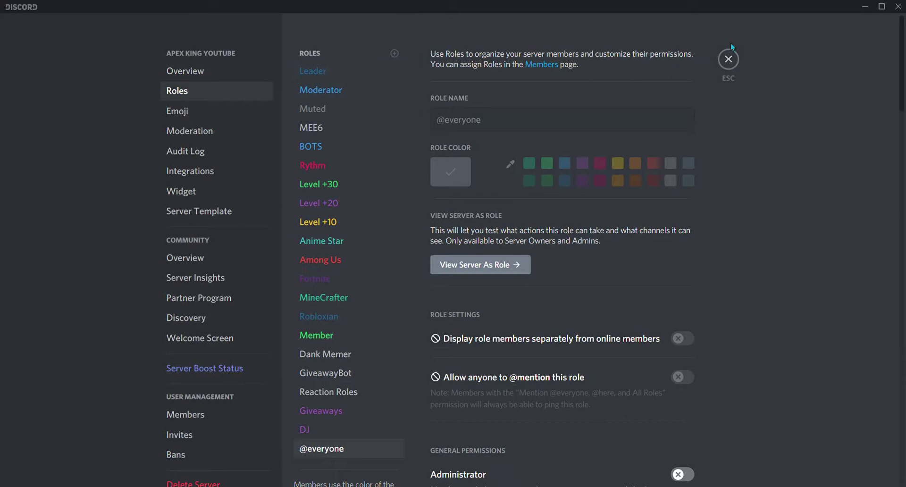
click(727, 63)
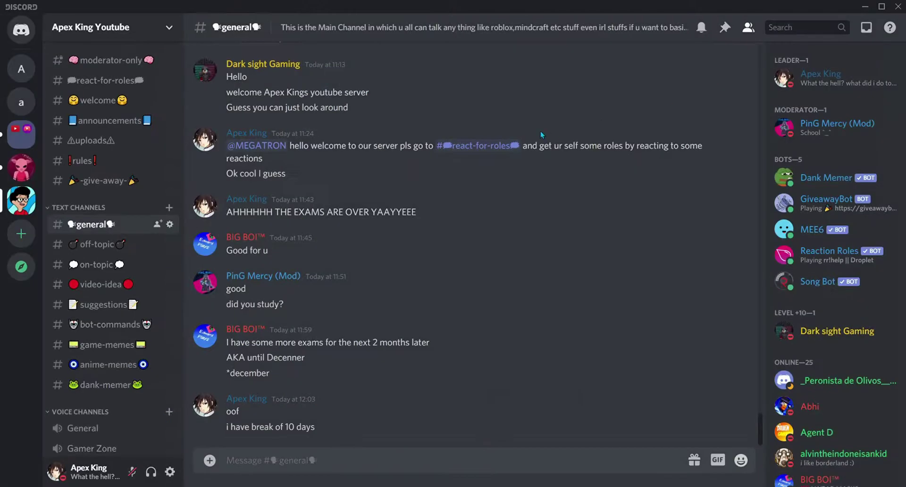
click(896, 89)
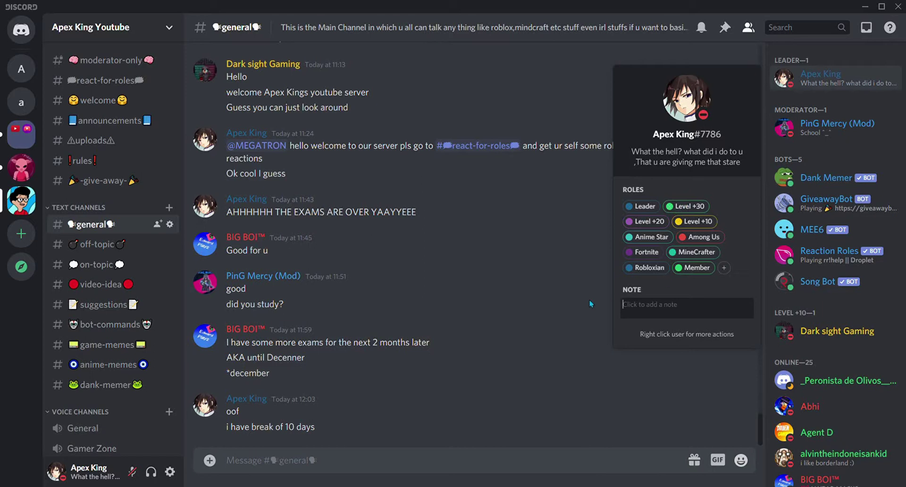
click(527, 273)
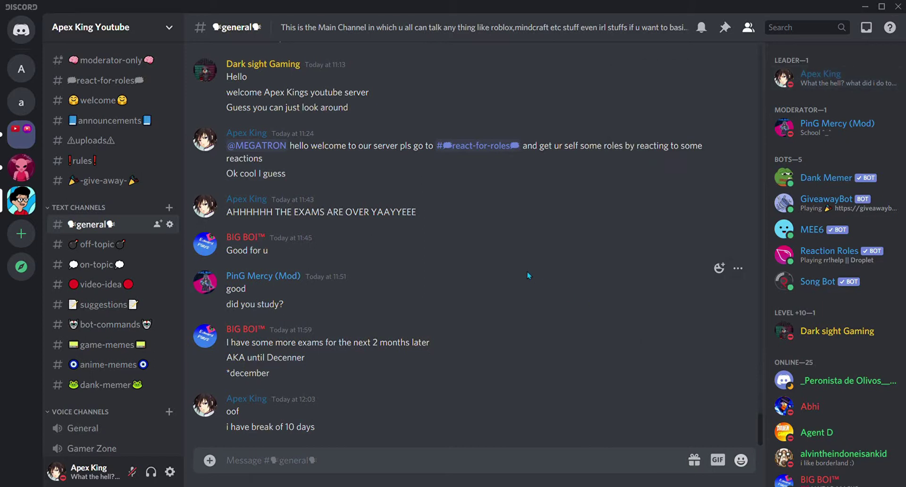
On the Apex server, create a text channel named rules and place it above the Text Channels category
click(22, 76)
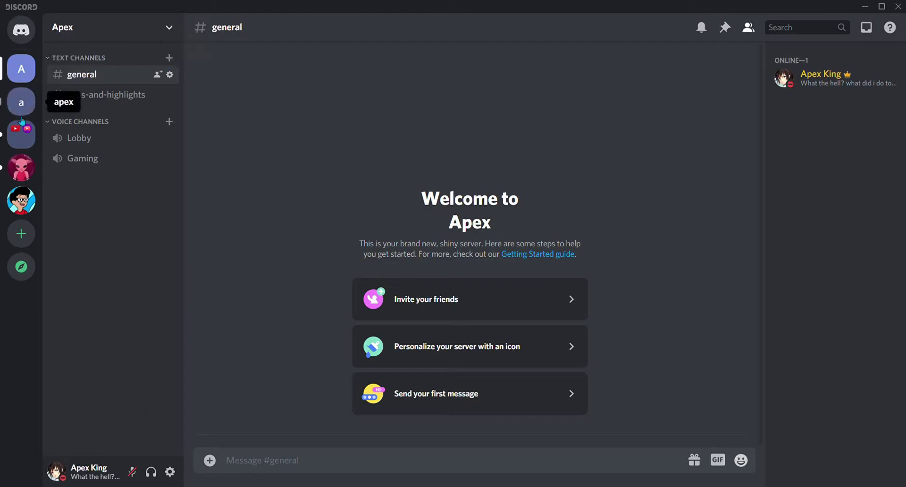
click(169, 59)
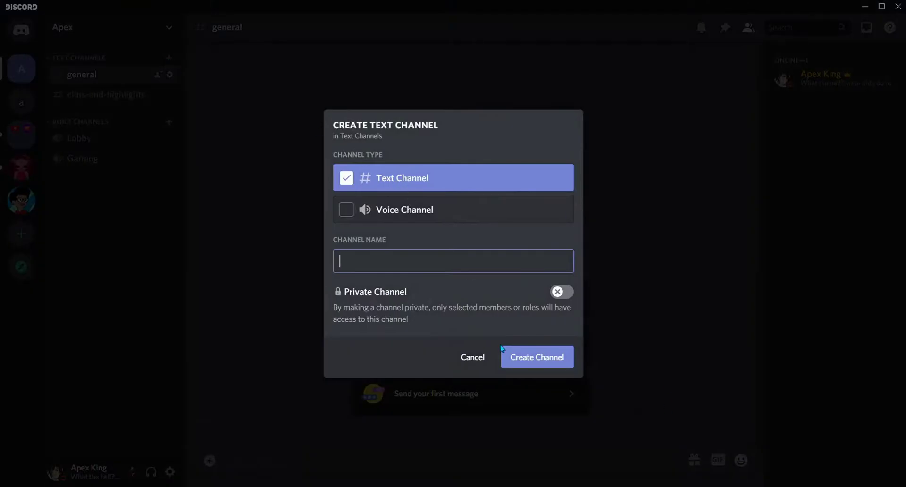
click(537, 364)
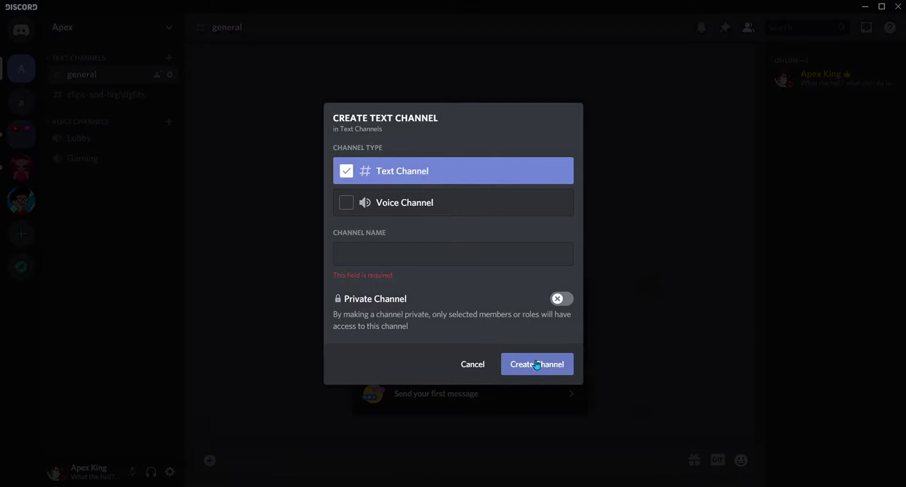
click(348, 252)
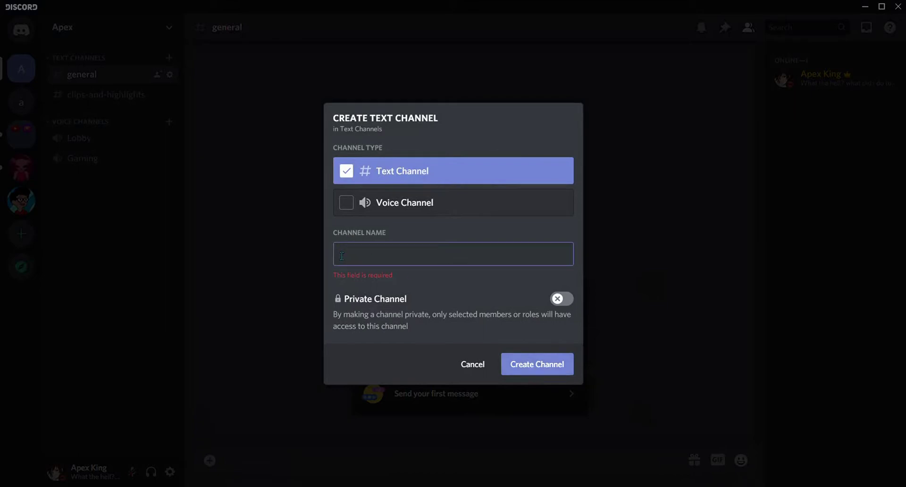
text(rules)
click(513, 367)
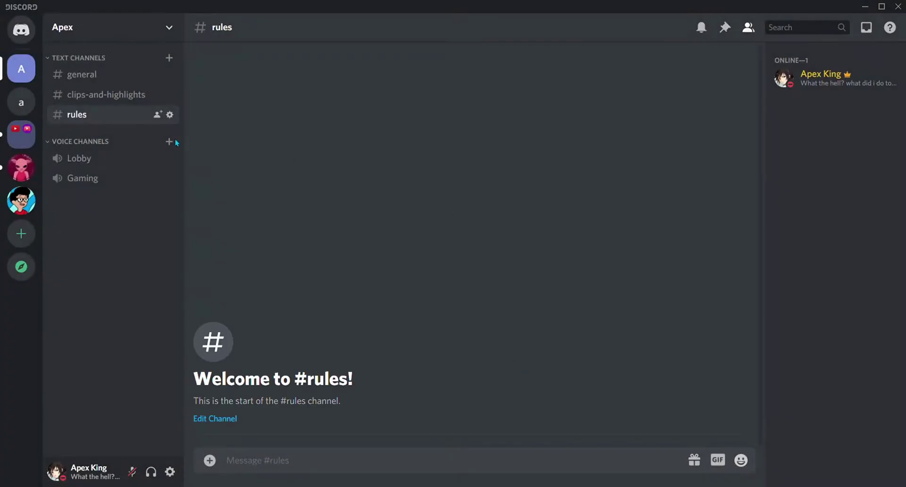
drag(109, 121, 98, 52)
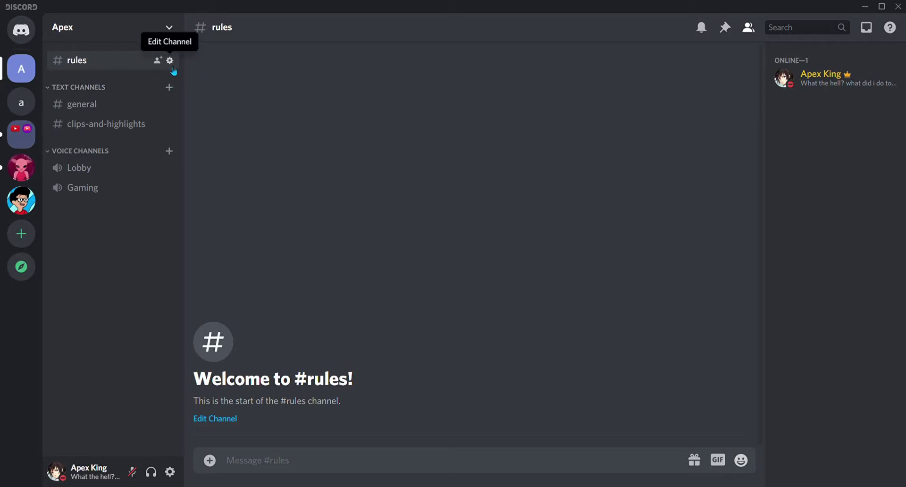
drag(101, 60, 139, 70)
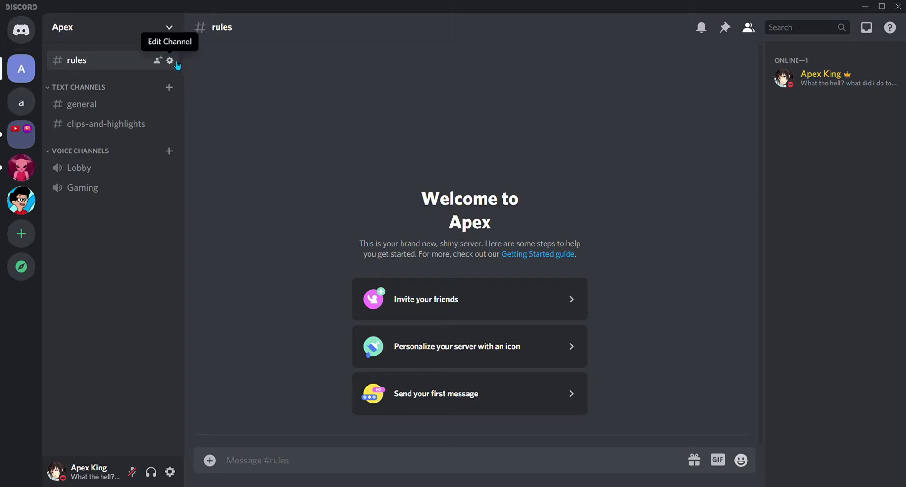
Switch to the Apex King Youtube server, view its rules channel and open that channel's permission settings
click(31, 203)
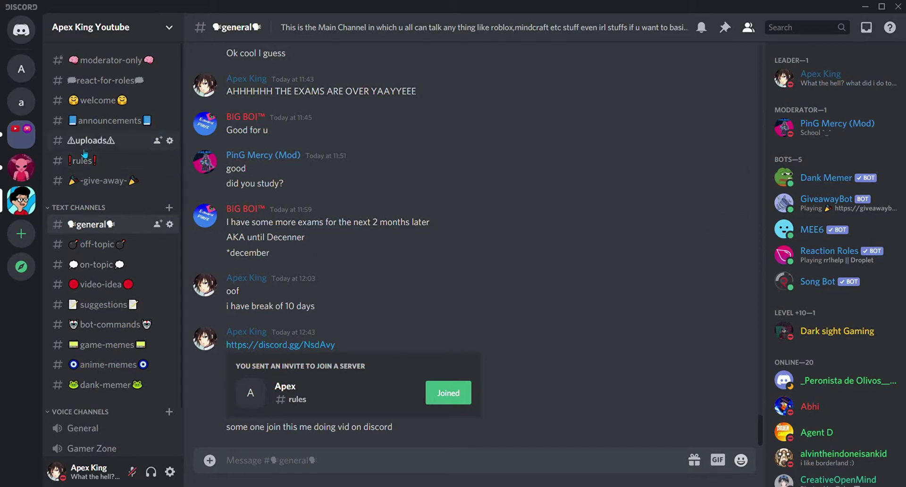
click(94, 165)
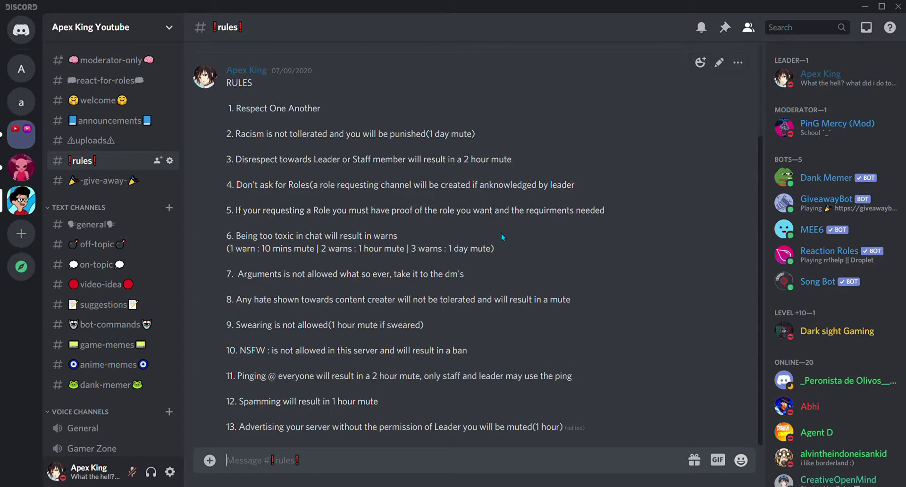
click(170, 161)
click(217, 90)
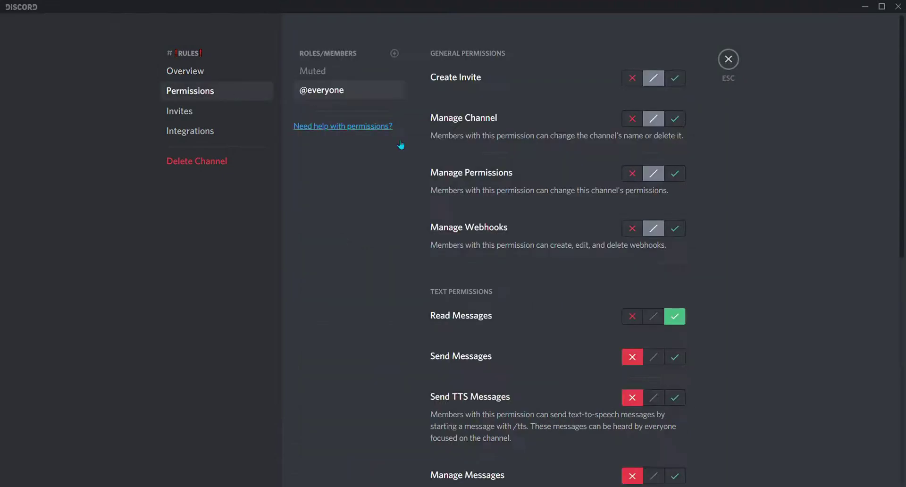
click(326, 78)
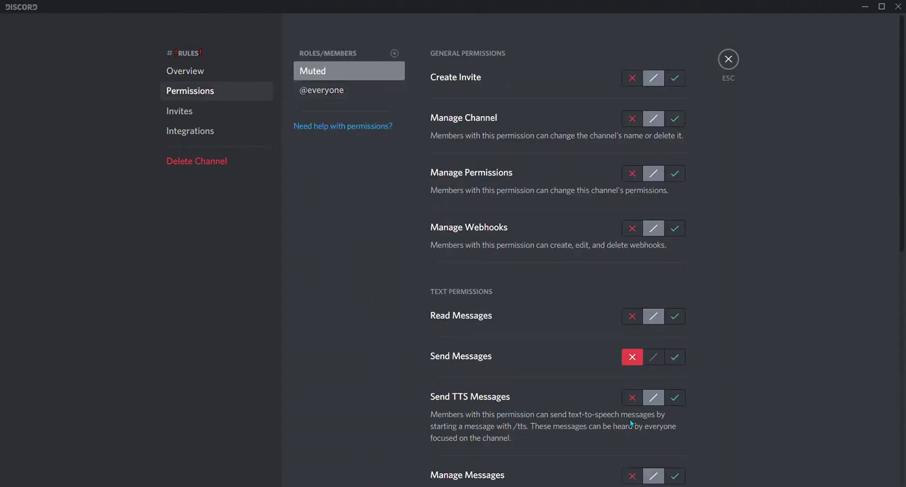
scroll(520, 287, down, 3)
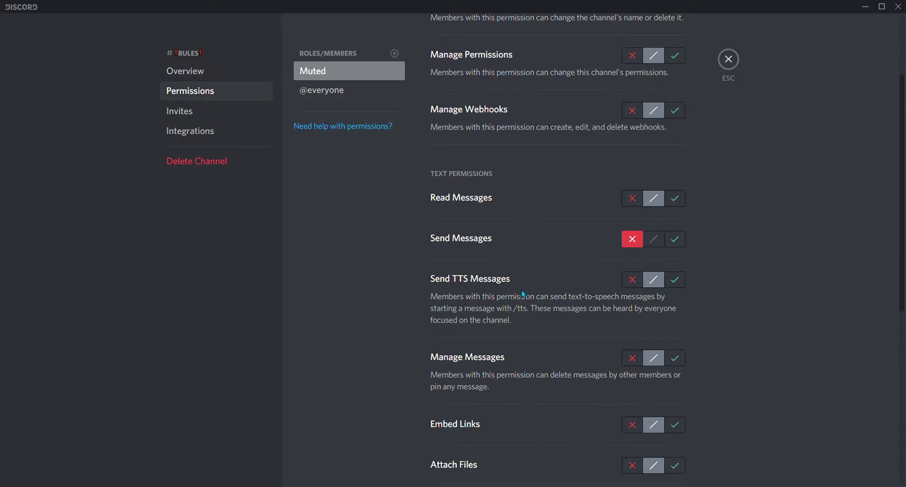
click(327, 92)
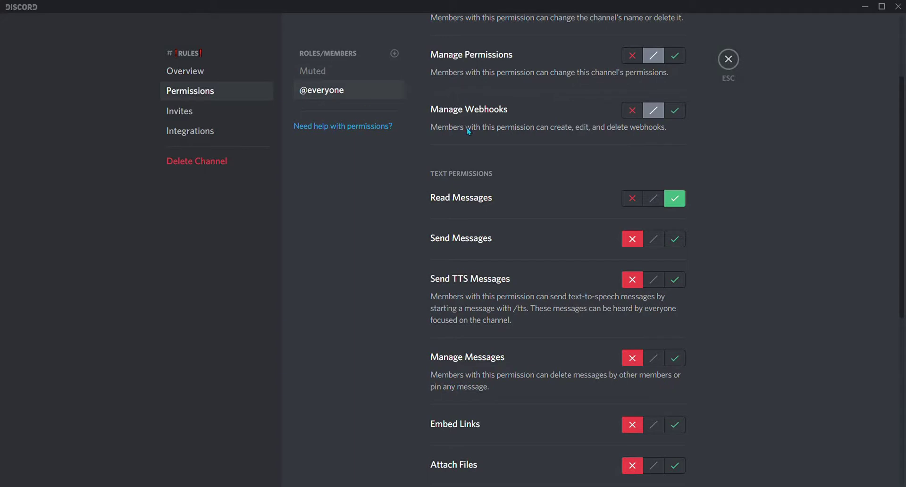
scroll(589, 187, up, 2)
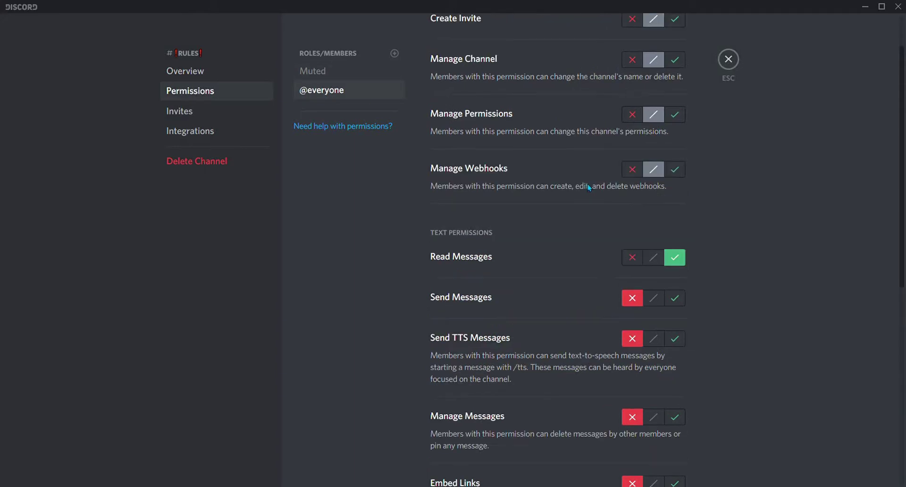
click(313, 72)
scroll(594, 291, down, 3)
scroll(609, 118, up, 1)
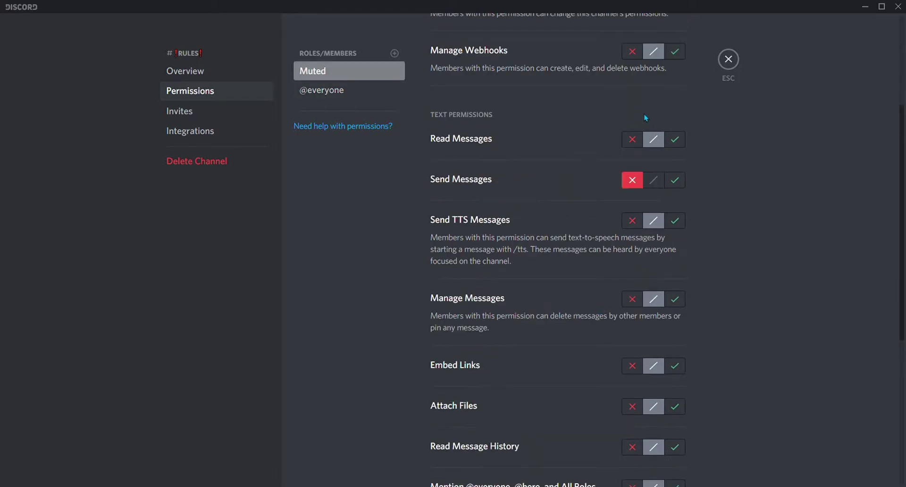
scroll(632, 402, down, 2)
scroll(641, 431, down, 3)
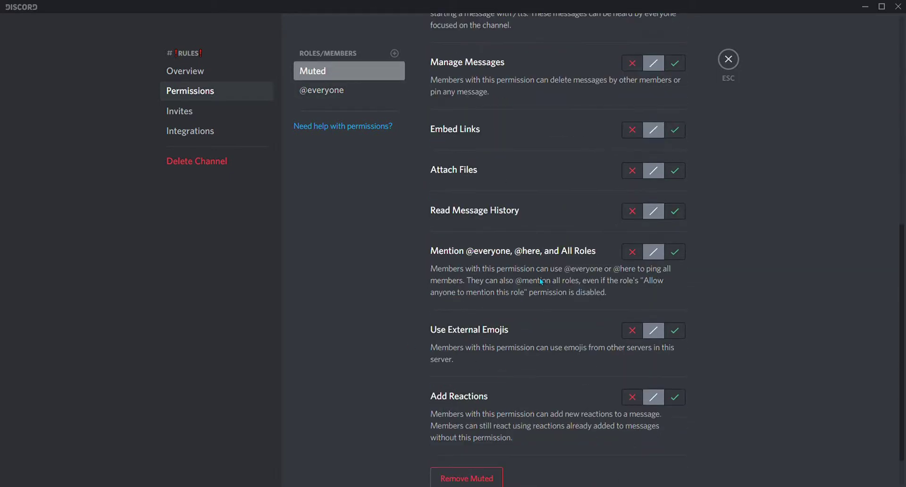
scroll(442, 251, up, 3)
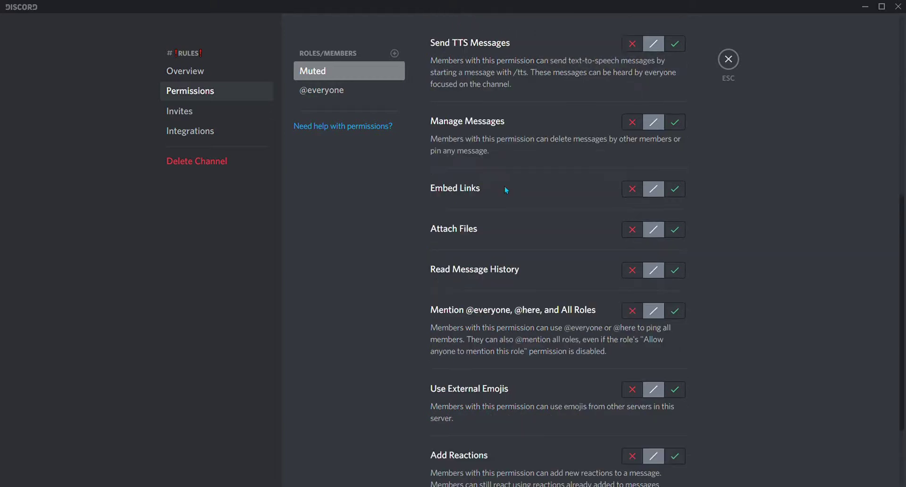
scroll(435, 197, up, 1)
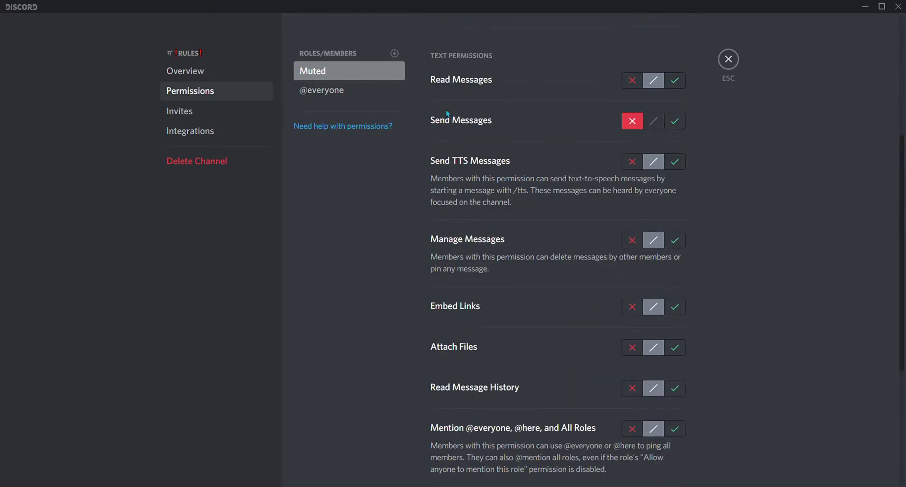
scroll(519, 201, up, 1)
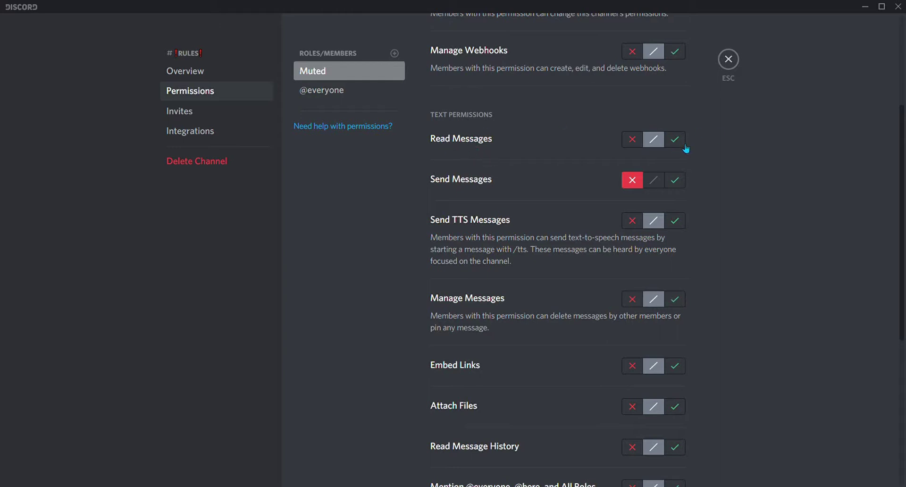
click(352, 91)
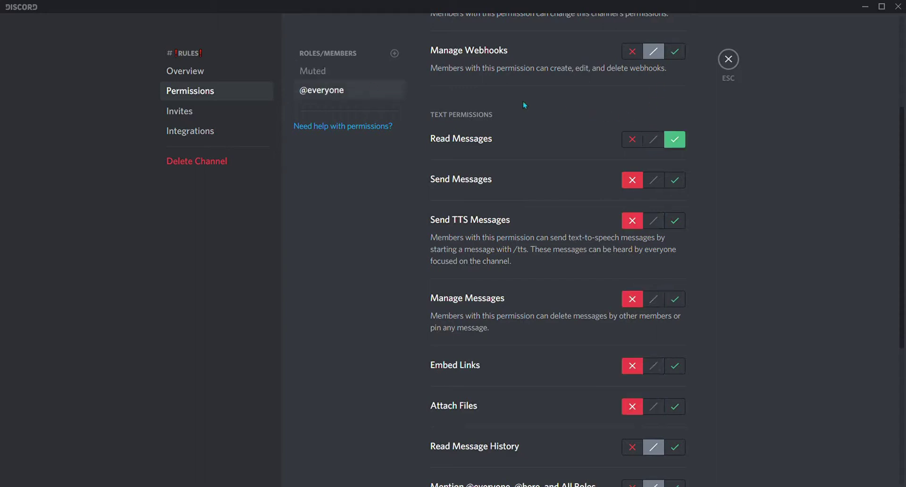
scroll(523, 104, up, 4)
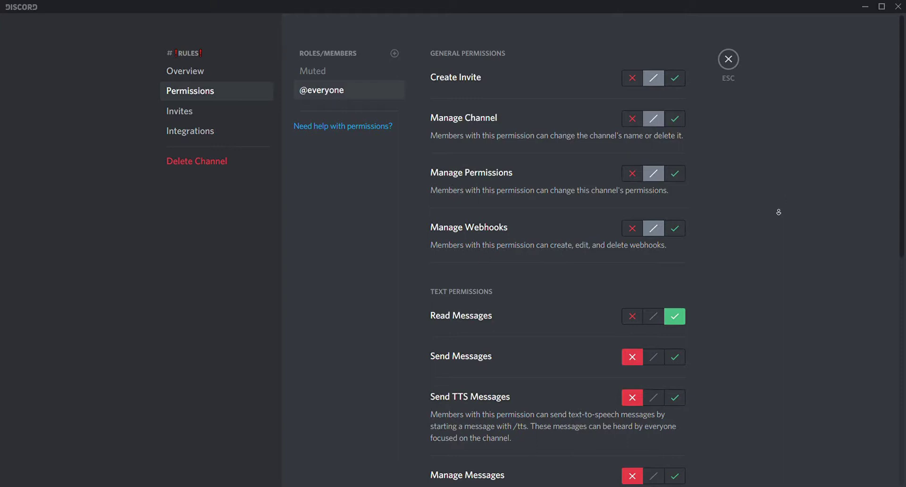
scroll(778, 212, down, 1)
scroll(779, 212, down, 3)
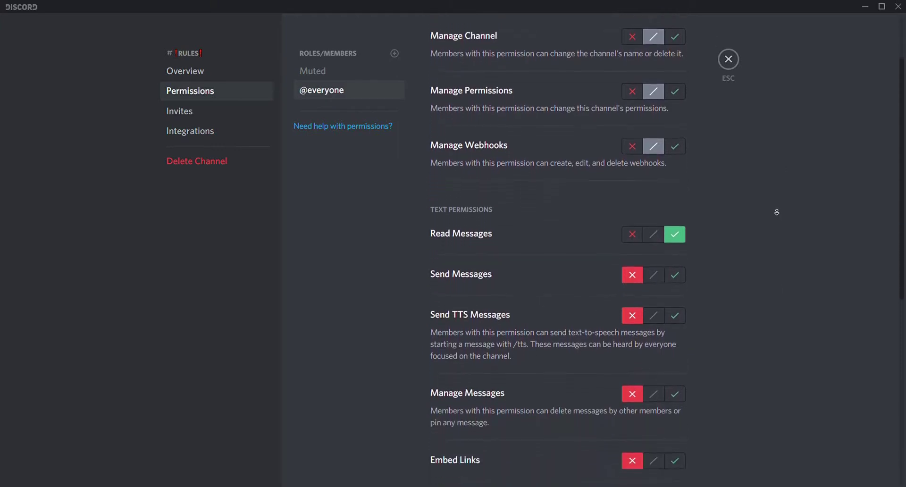
scroll(777, 212, down, 3)
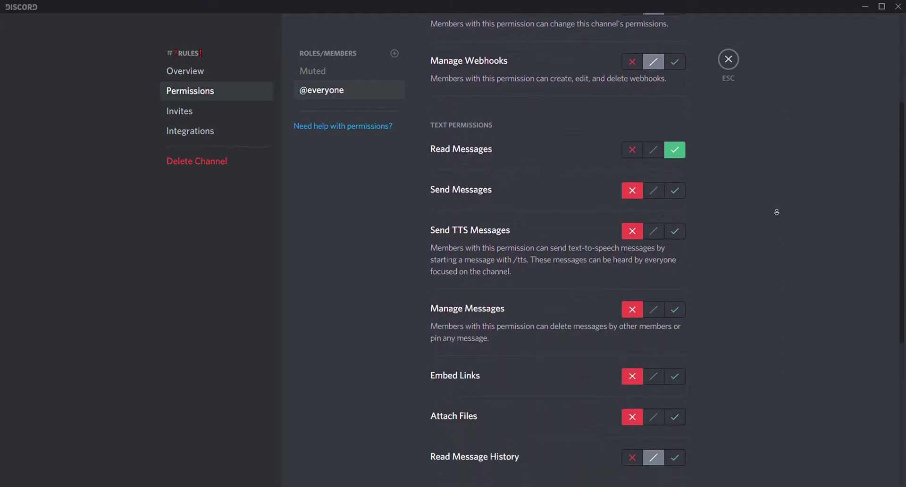
scroll(777, 212, down, 3)
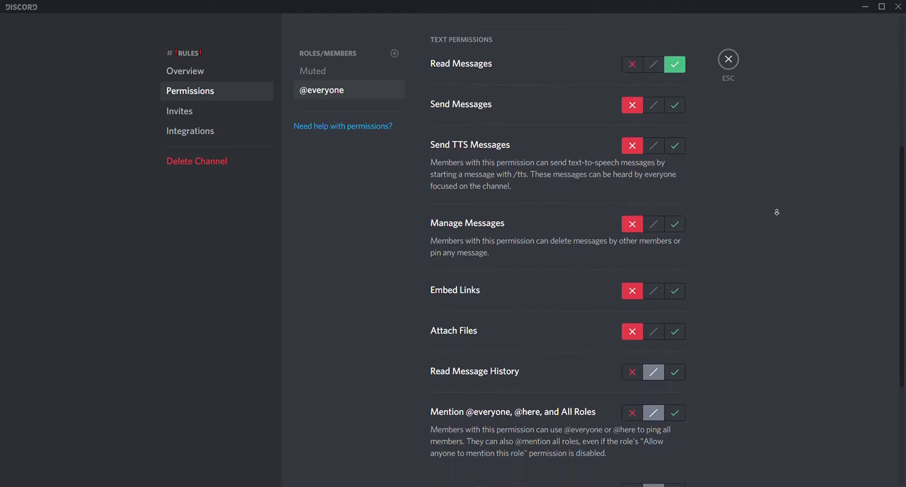
scroll(777, 212, down, 1)
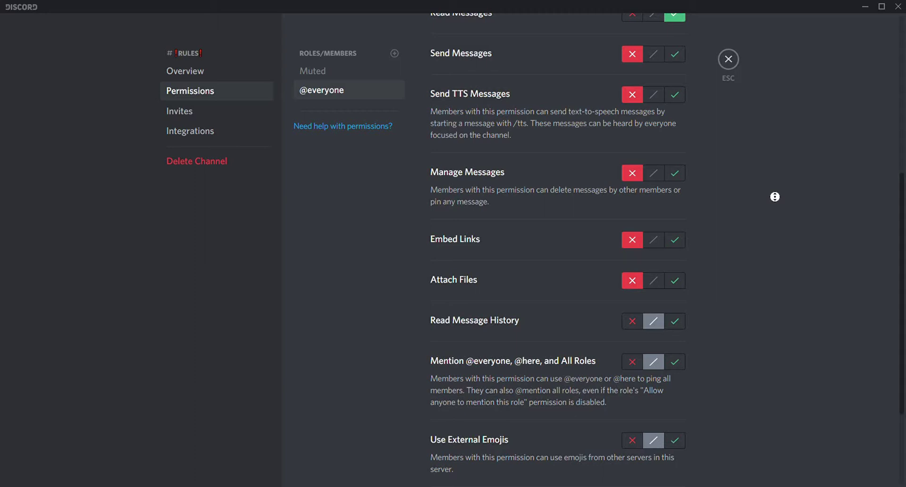
scroll(776, 197, down, 3)
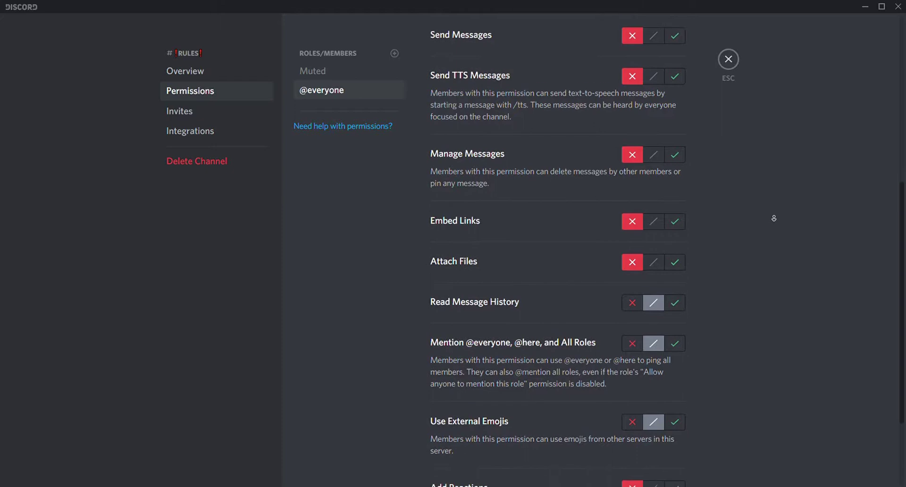
scroll(778, 216, down, 1)
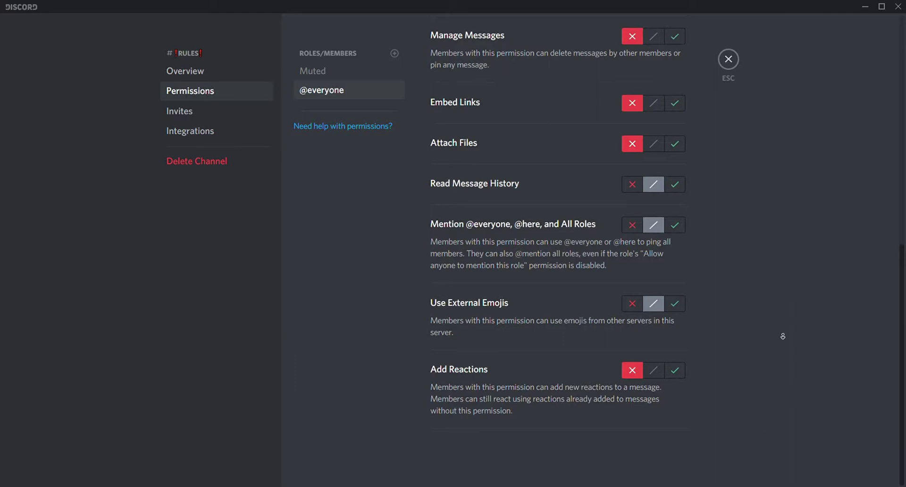
middle_click(750, 276)
middle_click(751, 278)
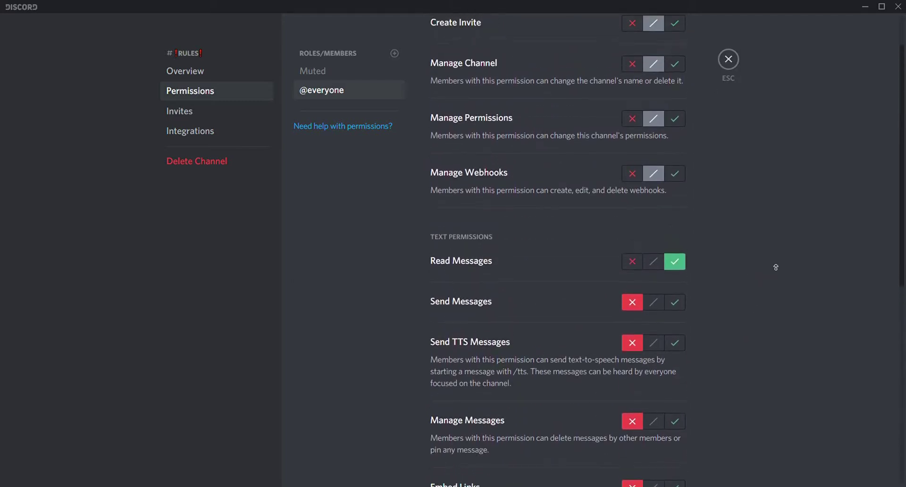
middle_click(769, 214)
scroll(747, 198, down, 1)
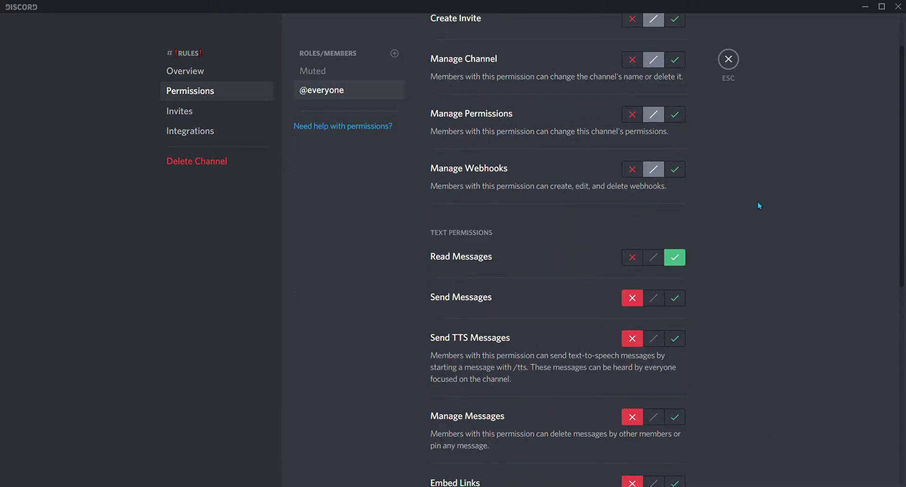
scroll(769, 209, down, 2)
scroll(781, 211, up, 1)
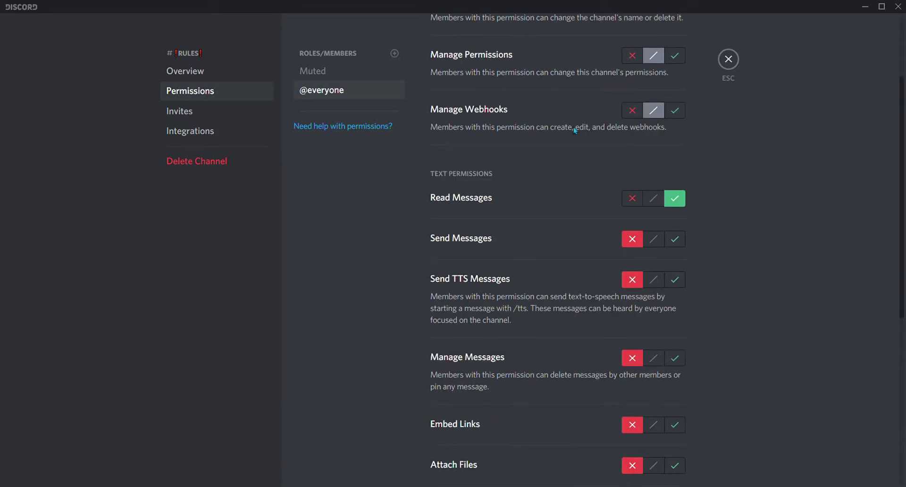
click(729, 60)
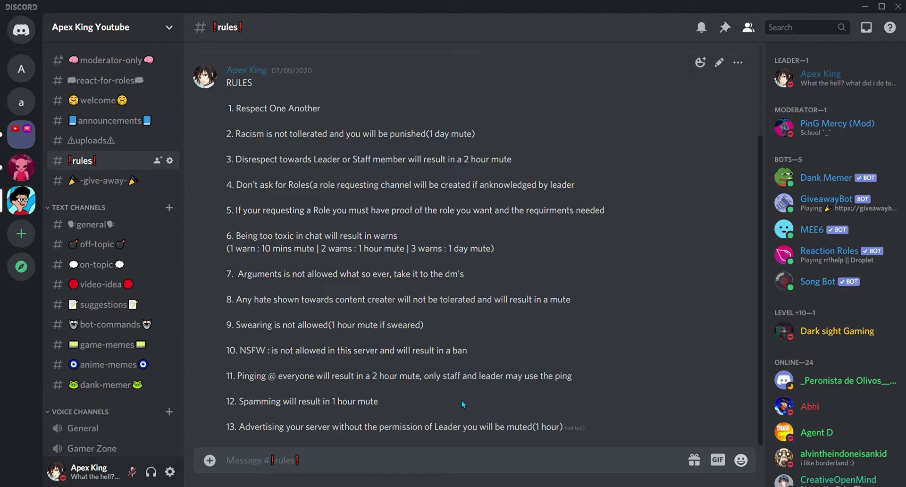
Search the reaction emojis for the rules message with "tic" and "gree", and close the picker without reacting
click(700, 64)
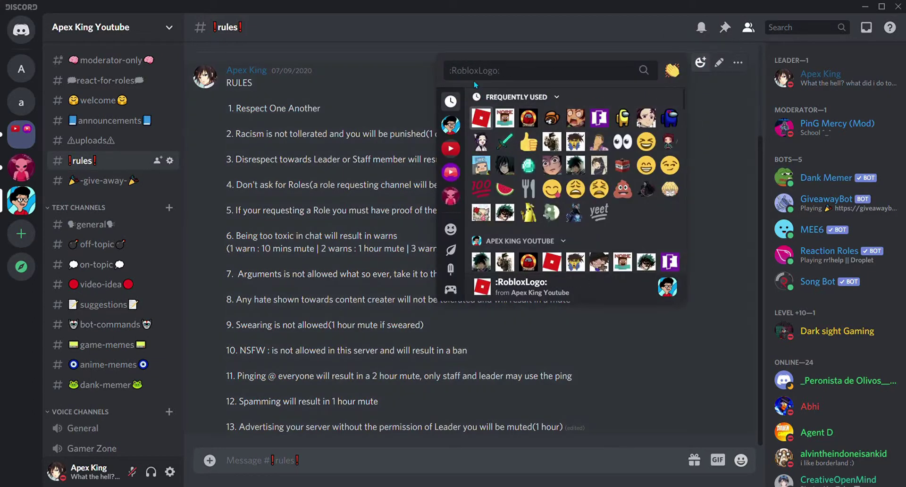
text(tic)
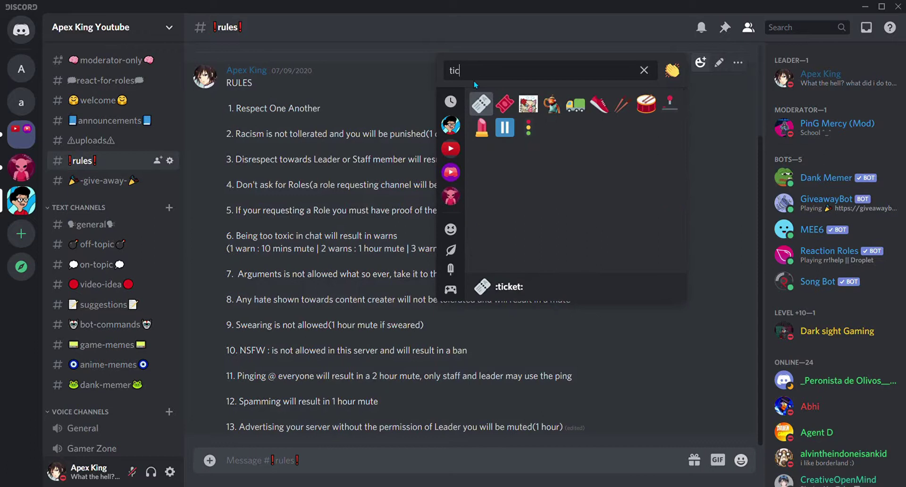
key(BackSpace)
key(BackSpace)
key(BackSpace)
text(gree)
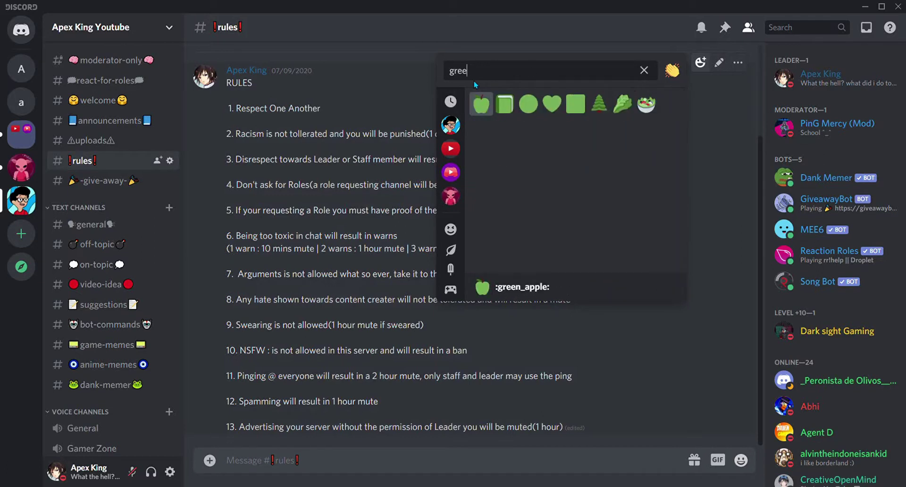
click(636, 356)
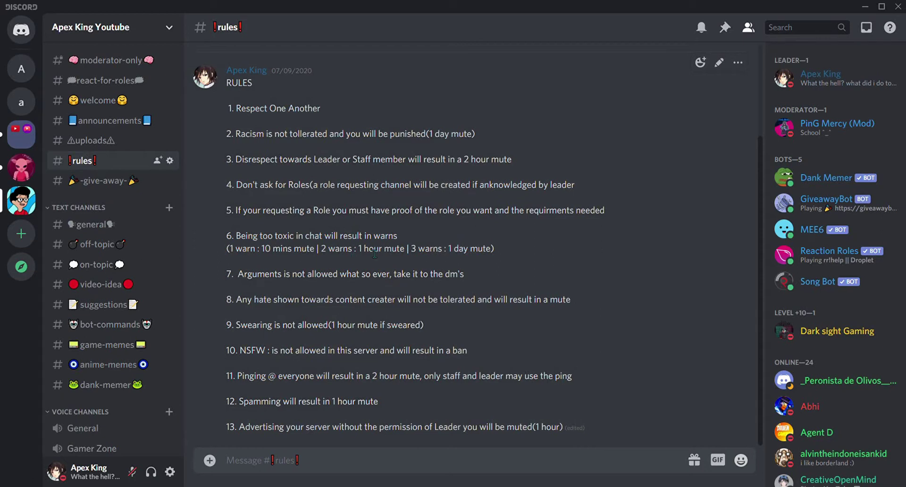
View the moderator-only channel's message history and open that channel's permission settings
click(101, 68)
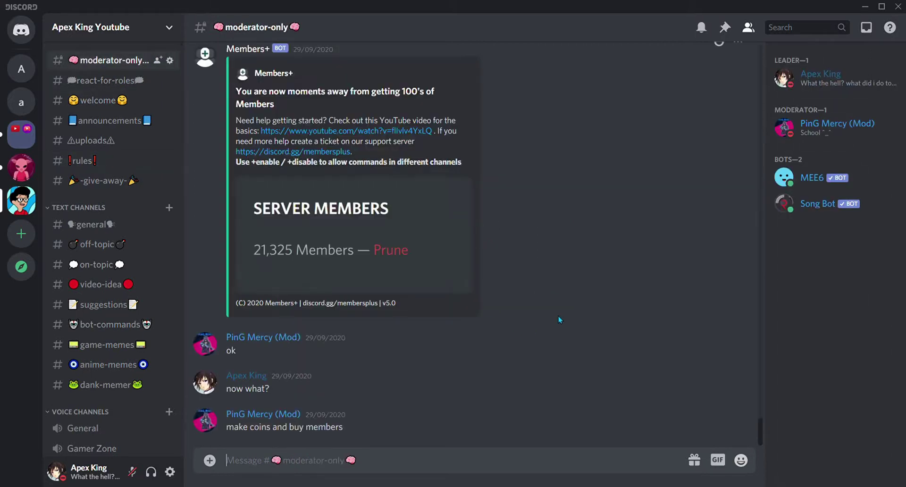
scroll(561, 312, up, 10)
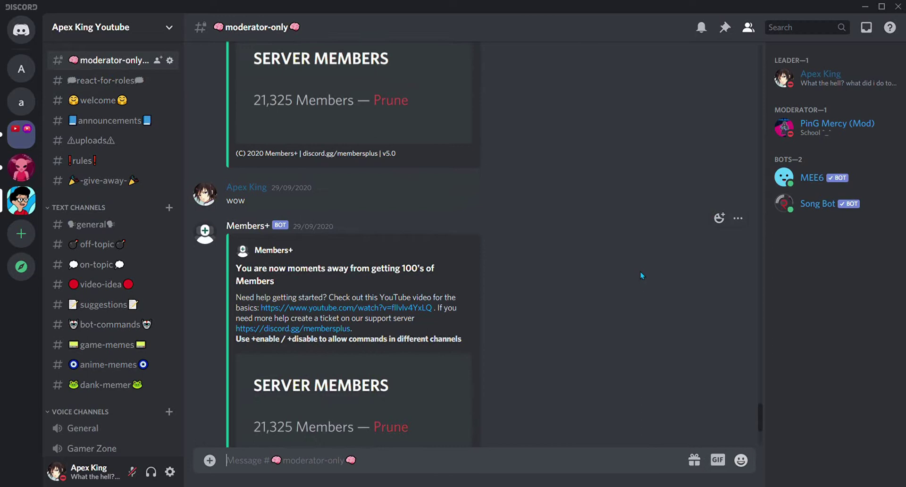
click(91, 81)
click(92, 64)
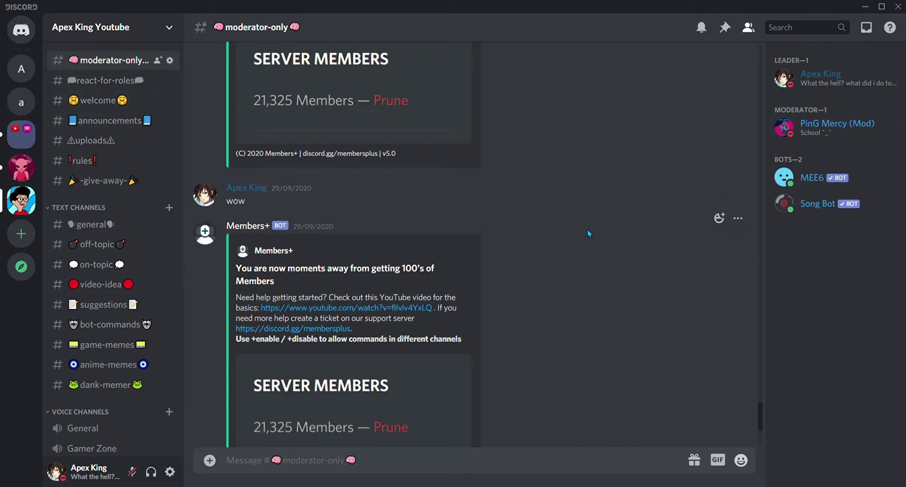
click(171, 61)
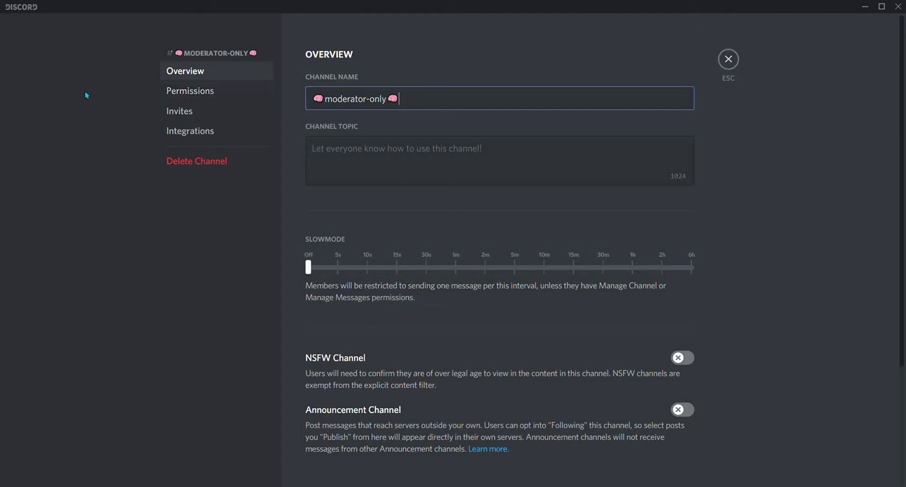
click(180, 91)
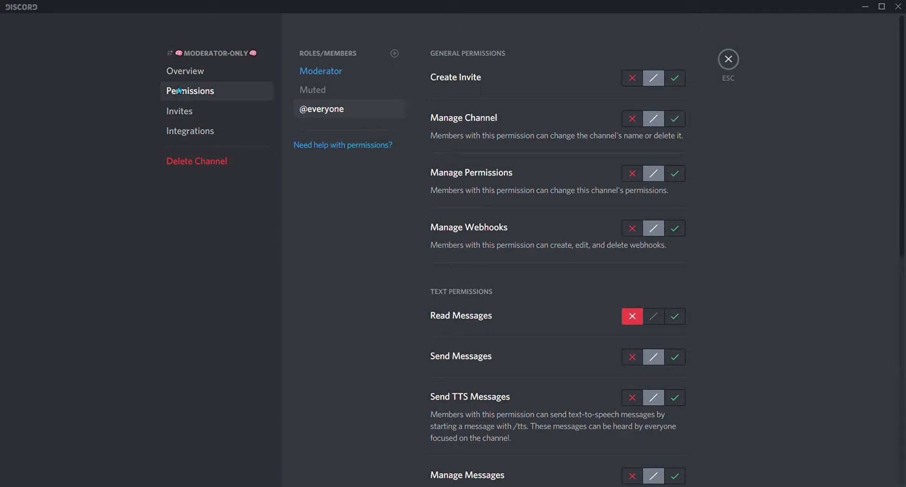
click(332, 70)
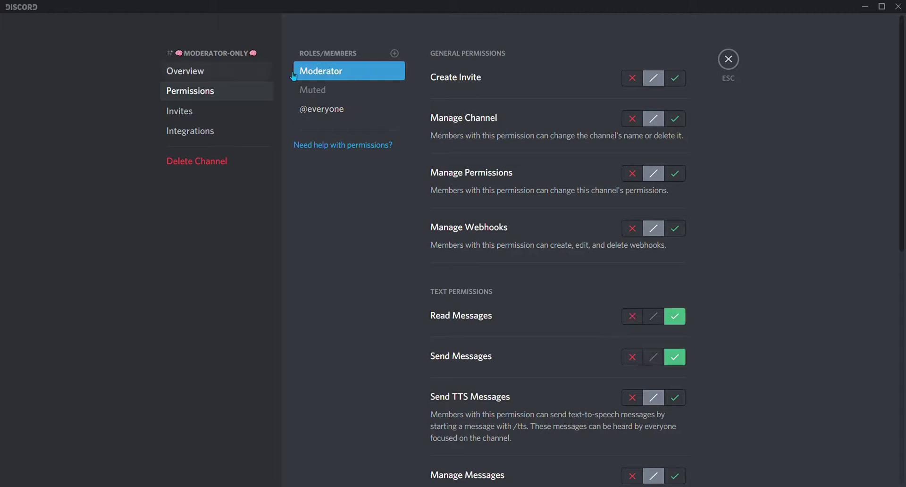
scroll(403, 144, down, 1)
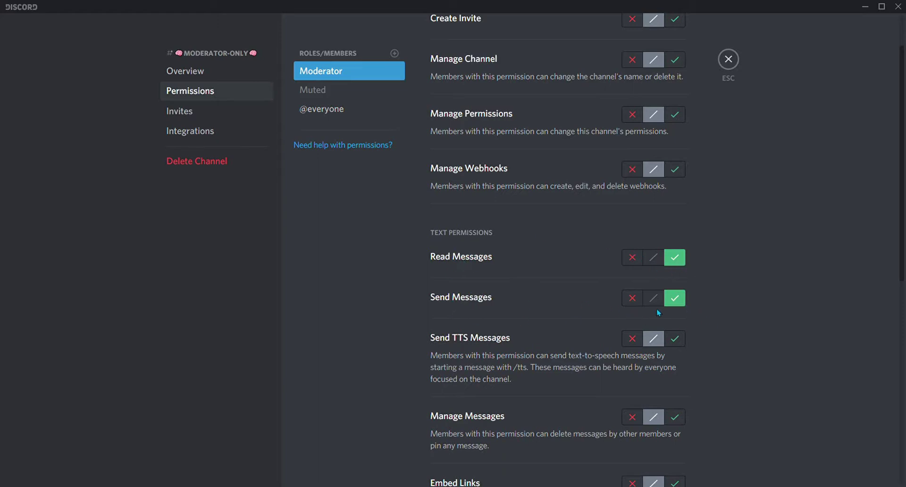
scroll(656, 308, down, 7)
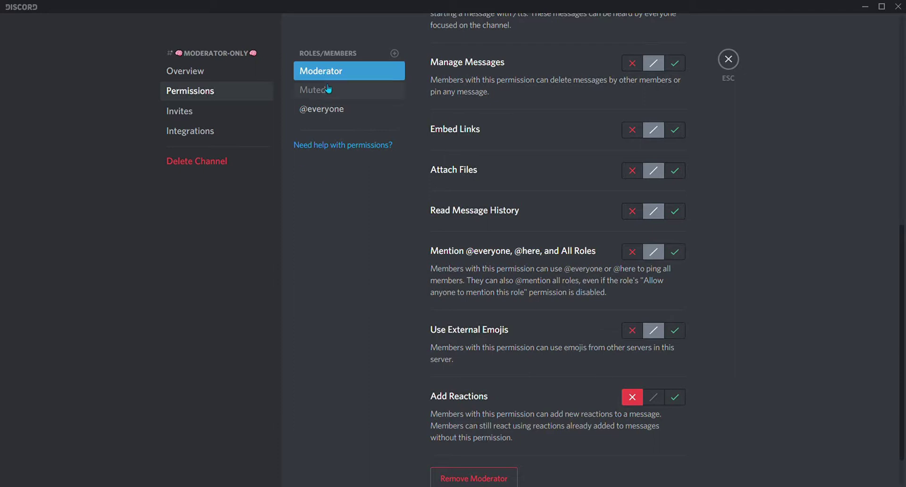
click(332, 118)
scroll(620, 275, up, 7)
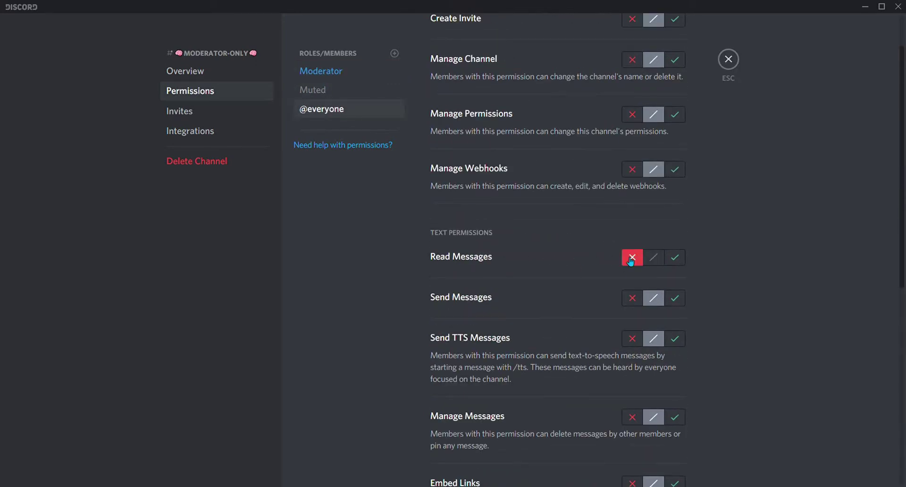
scroll(504, 213, up, 1)
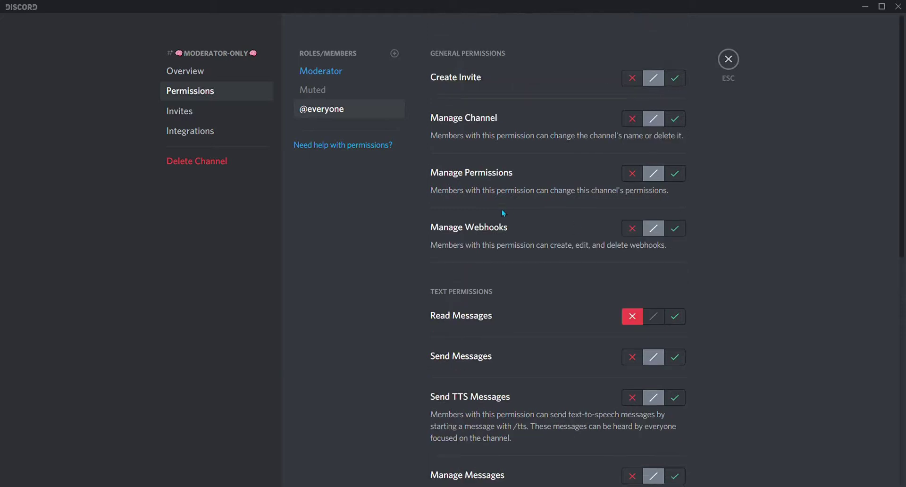
click(729, 59)
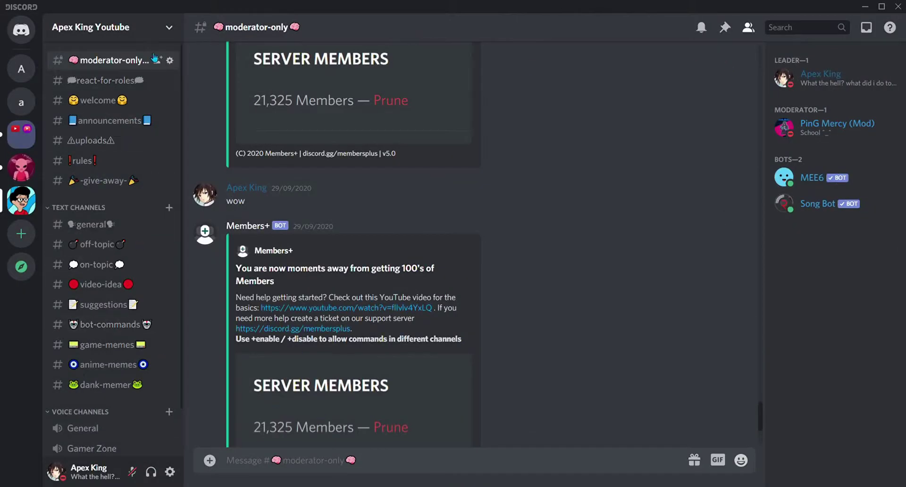
View the server as the Member role from the server's role settings and look at the general channel
click(171, 31)
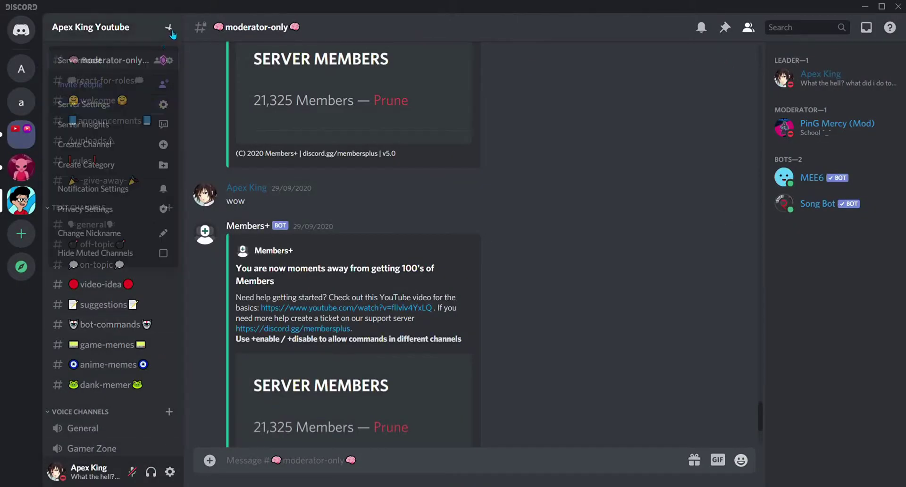
click(120, 114)
click(195, 93)
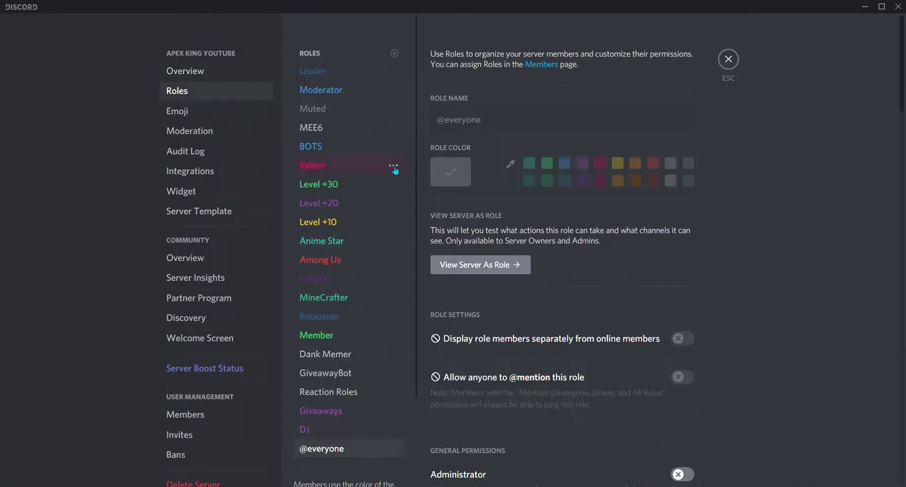
click(351, 335)
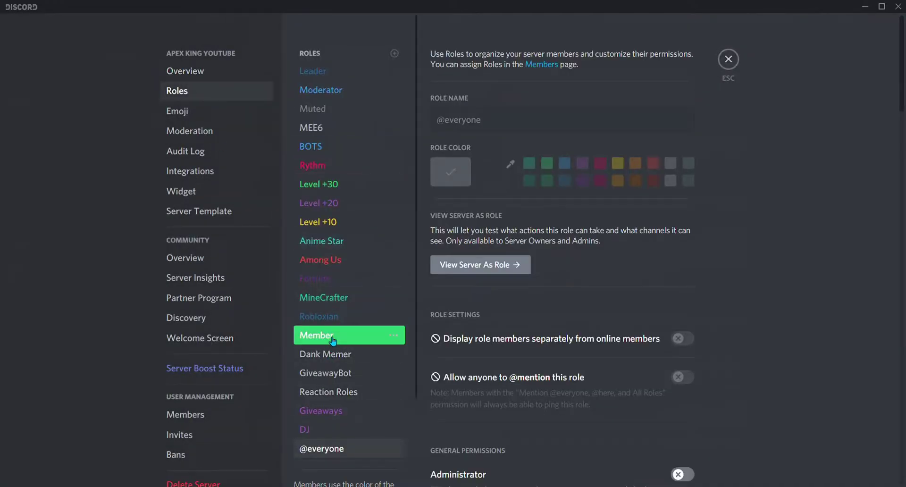
click(489, 265)
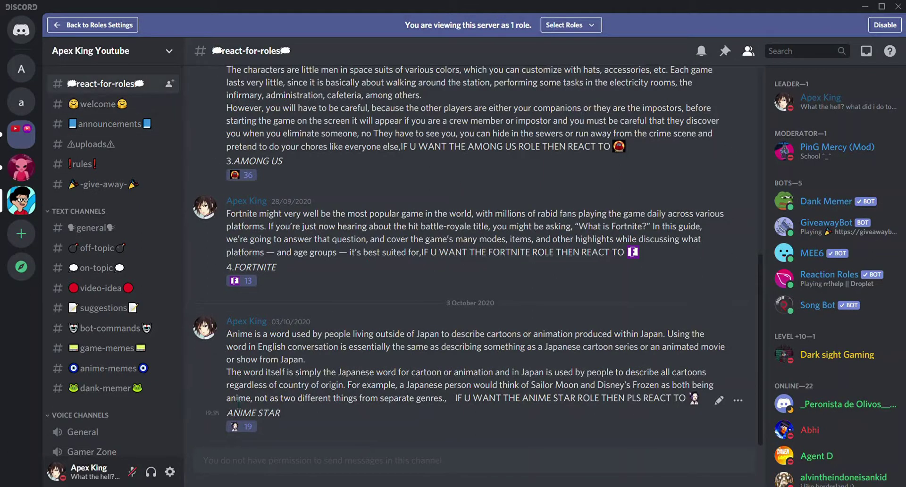
click(96, 235)
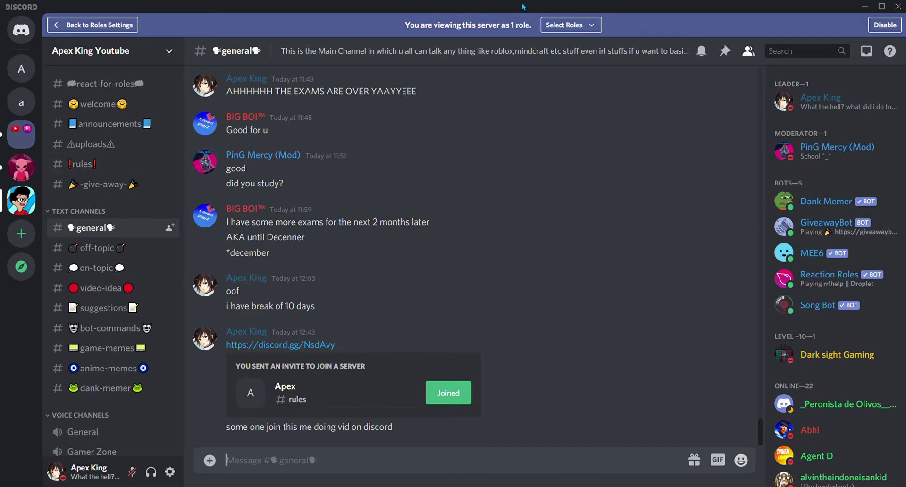
Add the Moderator and Leader roles to the role preview to compare the visible channels, and remove both again
click(566, 26)
scroll(590, 141, down, 3)
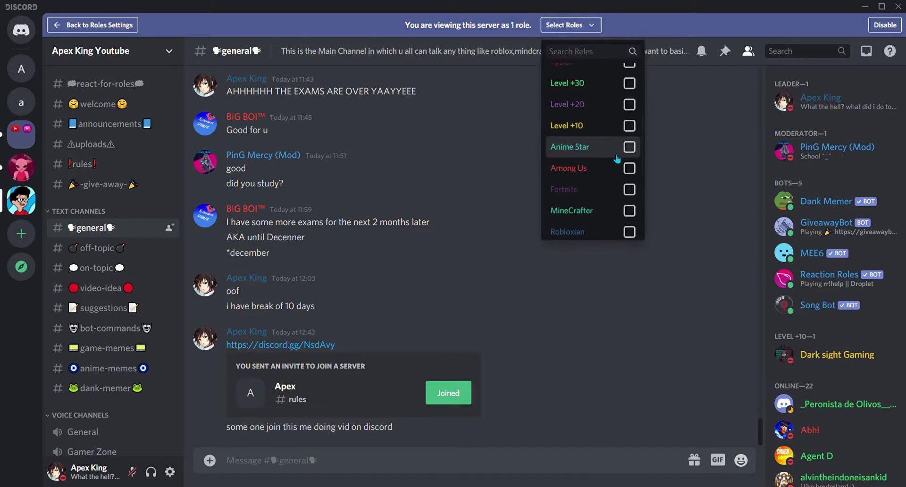
scroll(588, 130, up, 2)
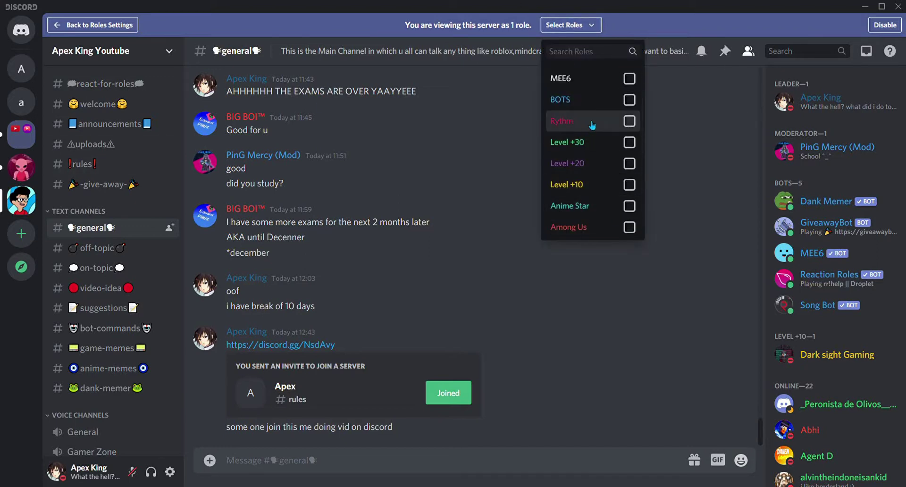
scroll(614, 113, up, 2)
click(629, 95)
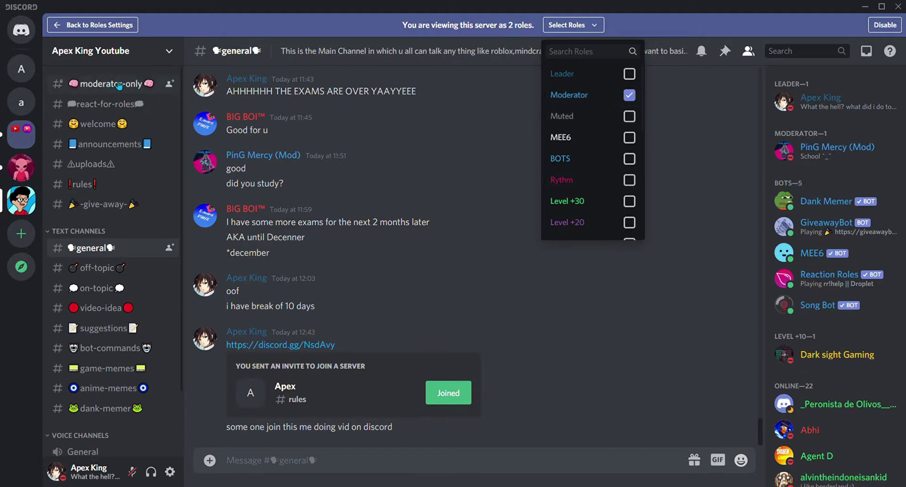
click(630, 73)
click(630, 95)
click(629, 74)
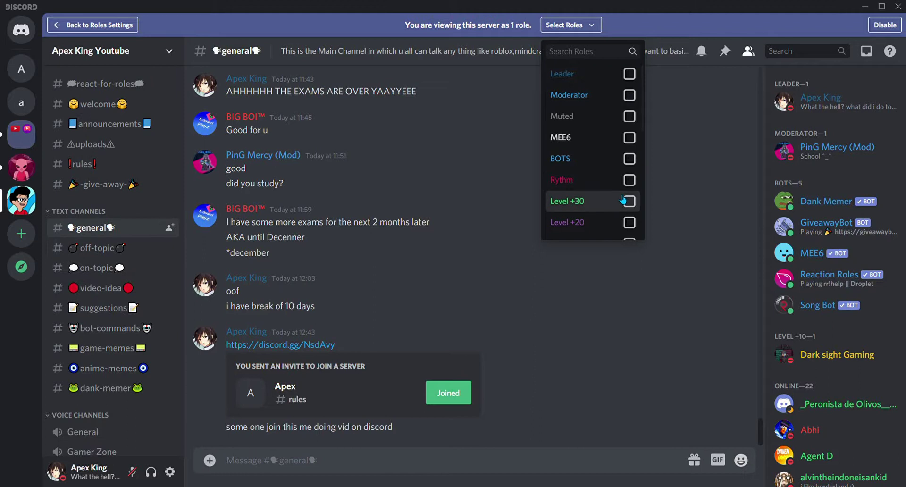
Preview the server with Level +30, Level +20, Level +10, Anime Star and Among Us added, and exit the preview and role settings
click(630, 201)
click(630, 222)
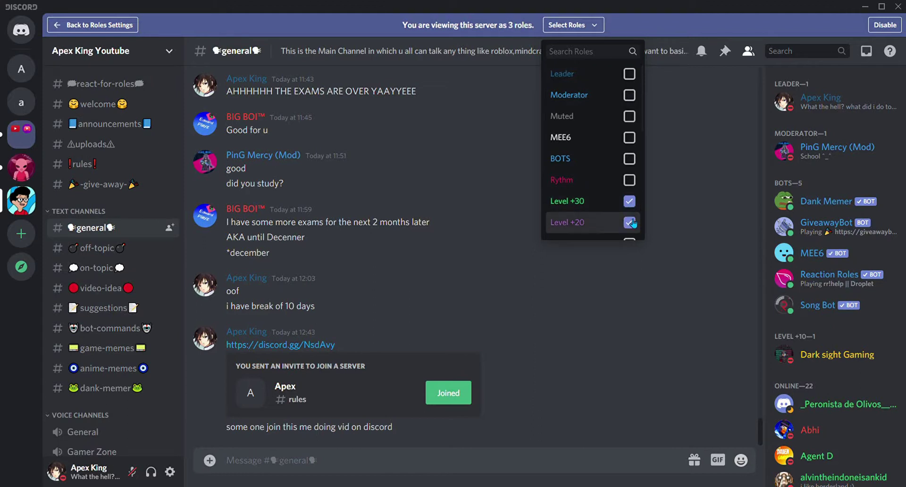
scroll(632, 223, down, 1)
click(630, 184)
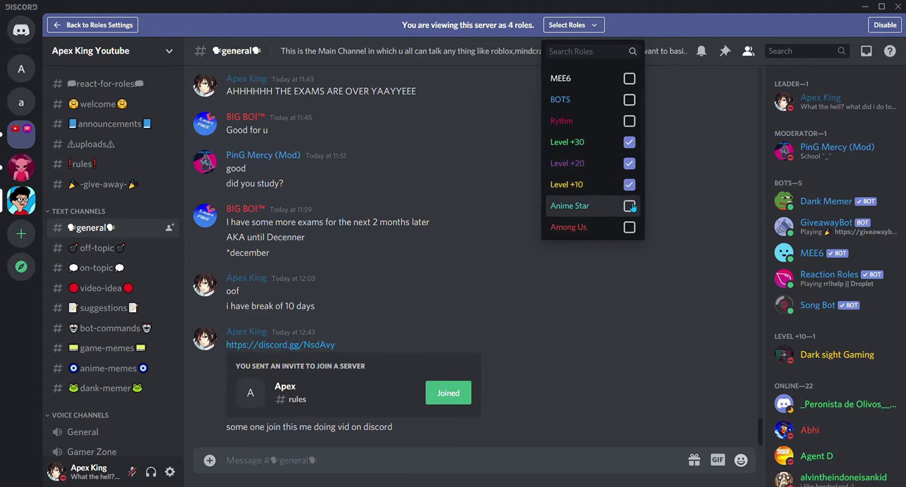
click(630, 206)
click(633, 229)
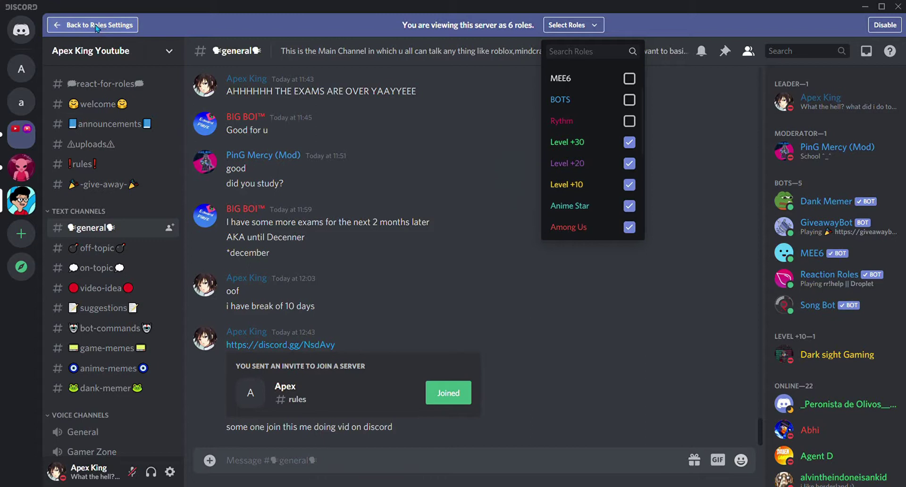
click(101, 27)
click(734, 58)
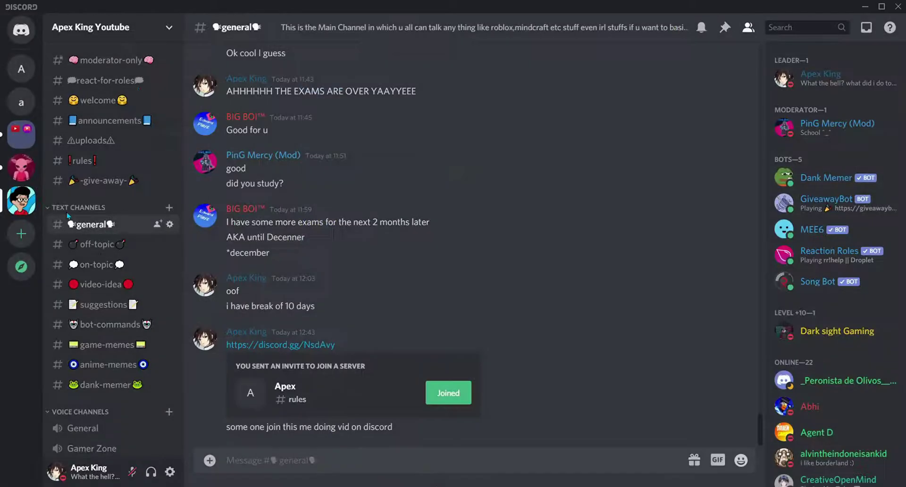
Look through the messages in the moderator-only, general and anime-memes channels
click(109, 60)
scroll(540, 273, down, 4)
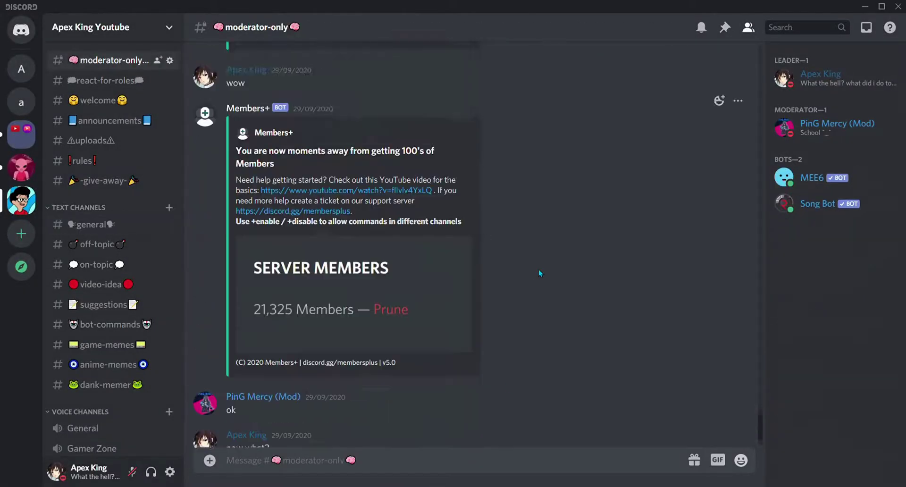
click(105, 225)
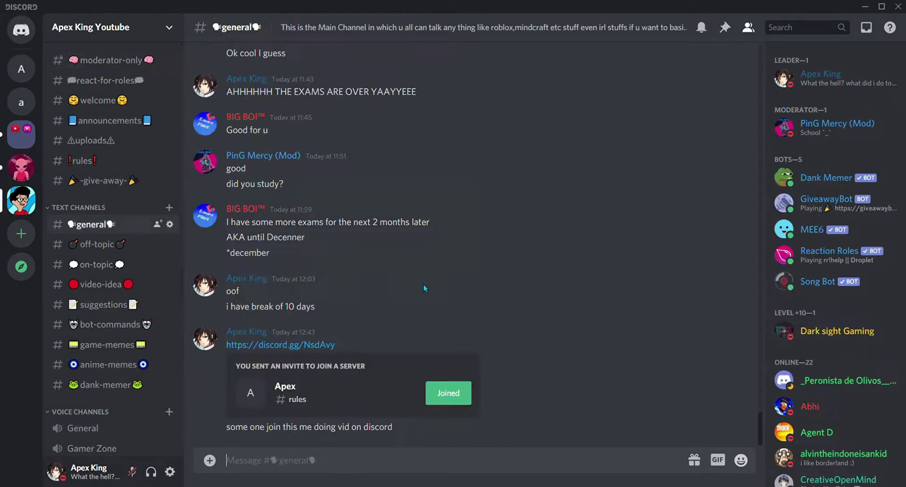
click(107, 363)
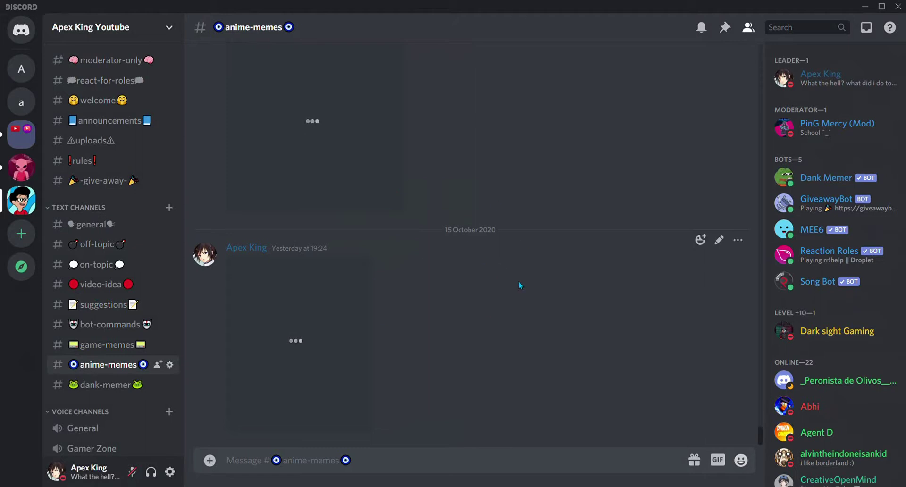
scroll(518, 234, up, 4)
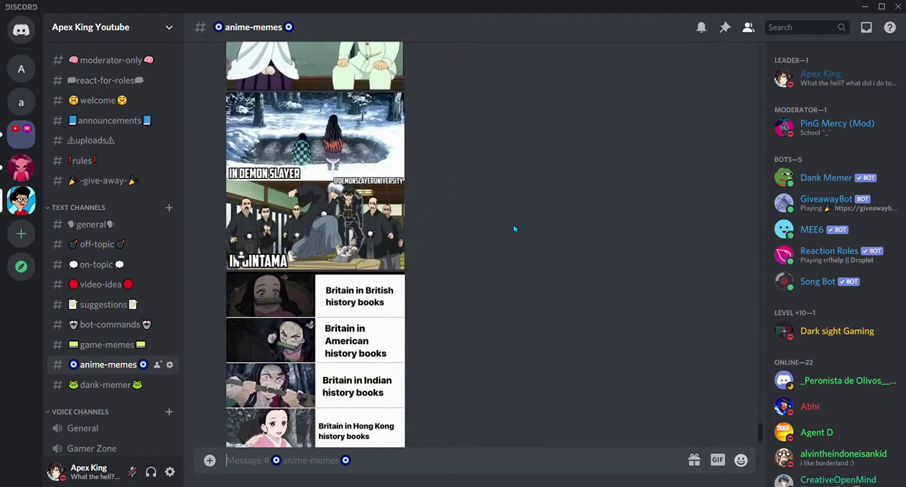
scroll(512, 236, down, 2)
scroll(397, 400, down, 1)
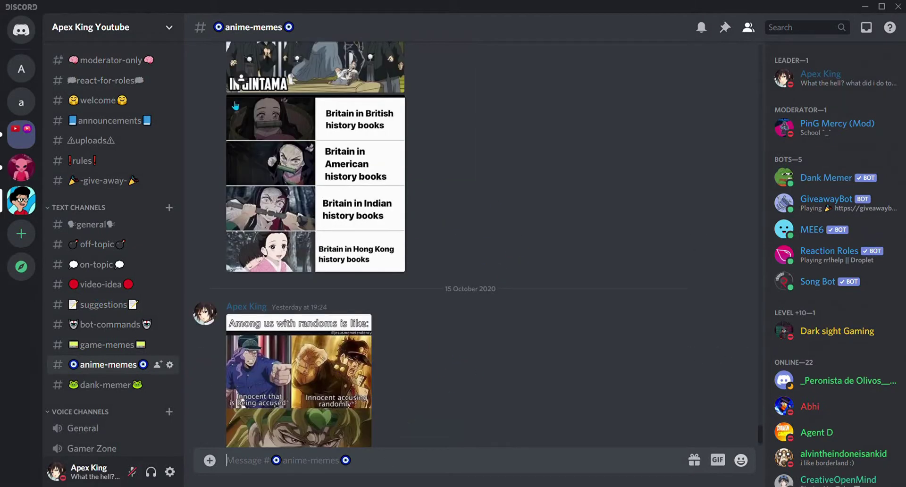
View the server as the Member role again and try to edit the 15 October message in anime-memes
click(108, 27)
click(108, 104)
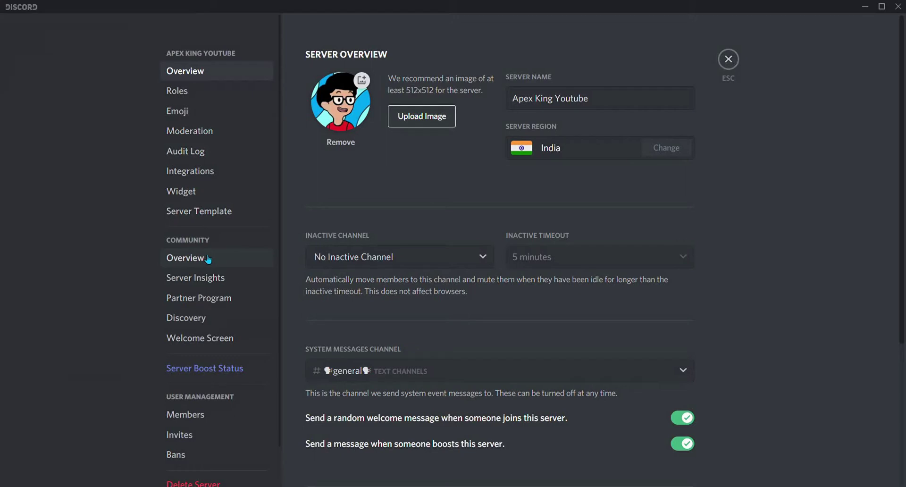
click(201, 89)
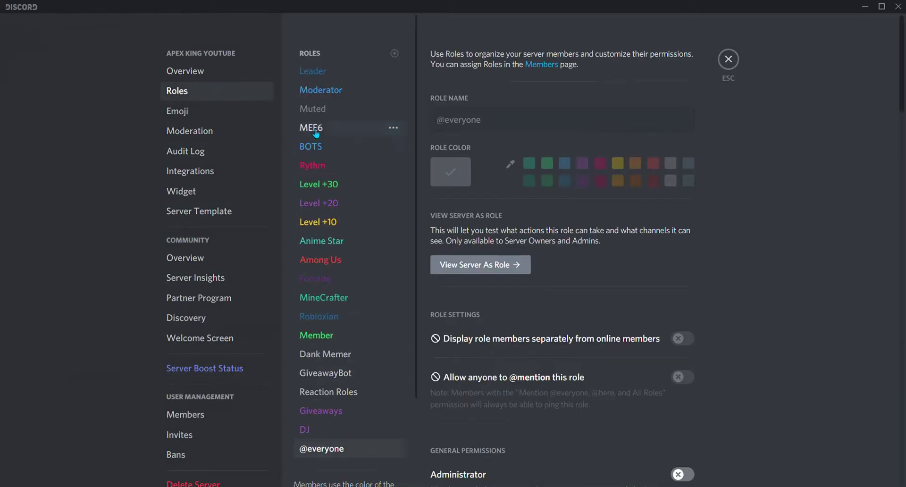
click(349, 93)
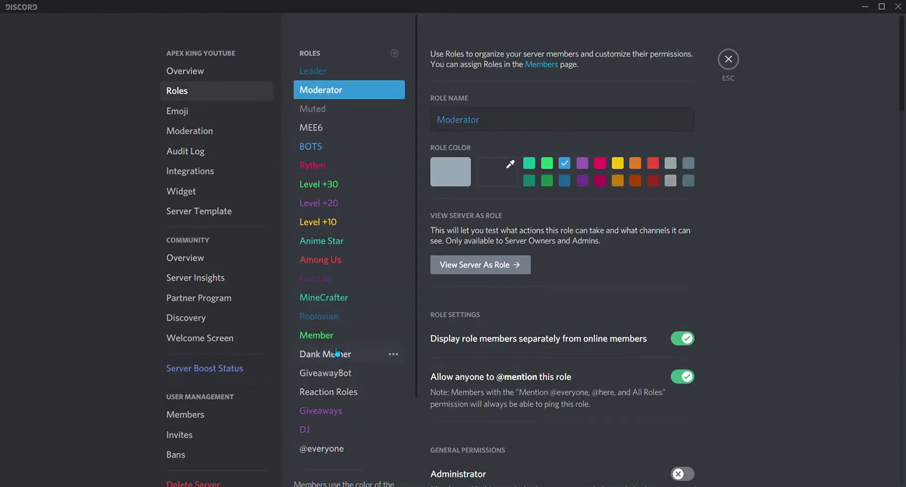
click(342, 330)
click(472, 266)
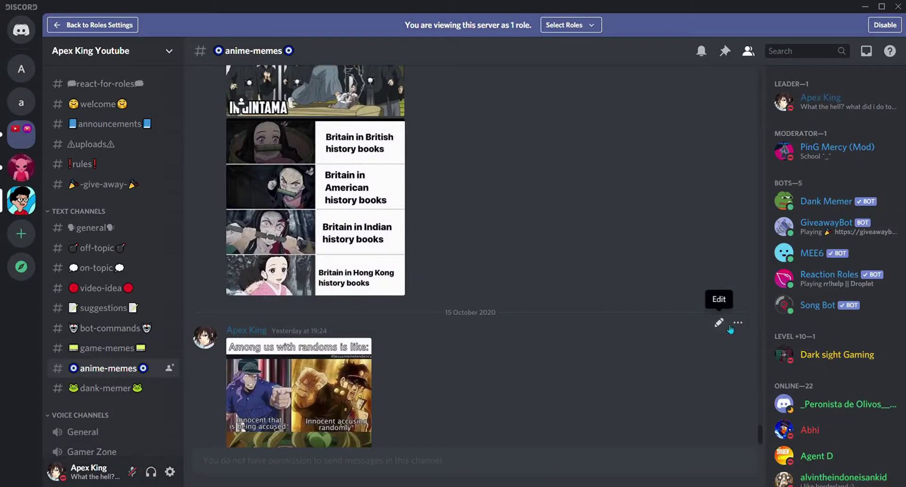
click(719, 324)
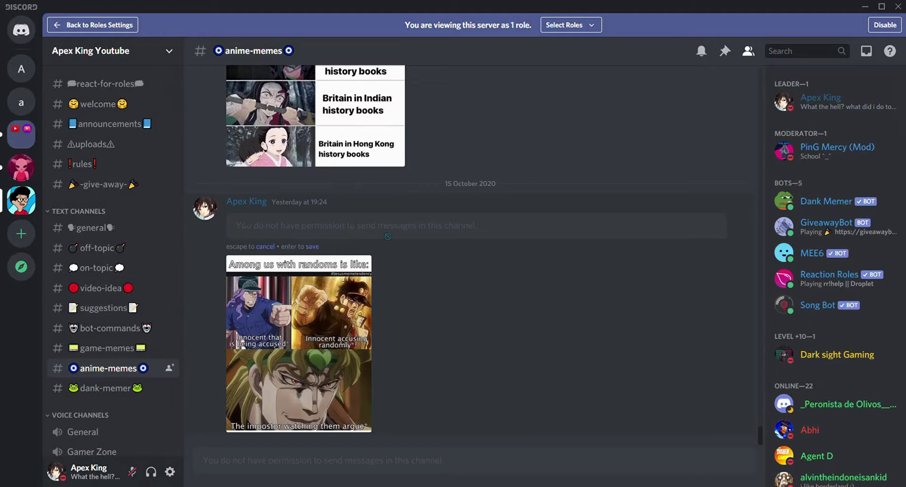
scroll(397, 252, up, 3)
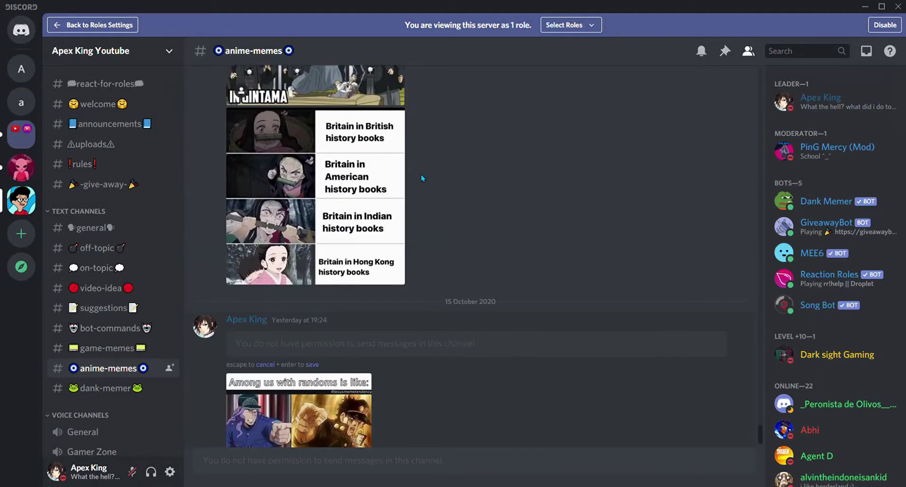
Browse the meme images in the anime-memes channel and enlarge the one about Britain in history books
click(368, 132)
click(677, 168)
scroll(430, 256, up, 5)
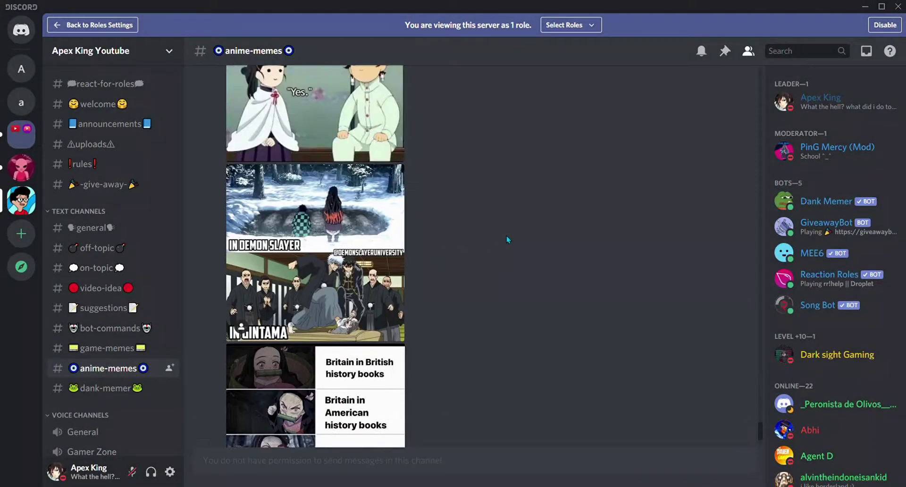
click(297, 375)
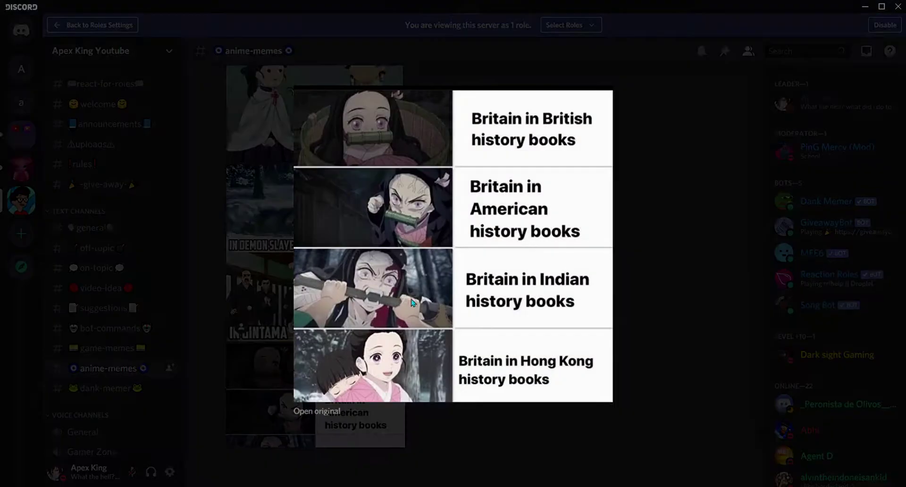
click(665, 257)
scroll(494, 234, down, 8)
scroll(494, 234, up, 3)
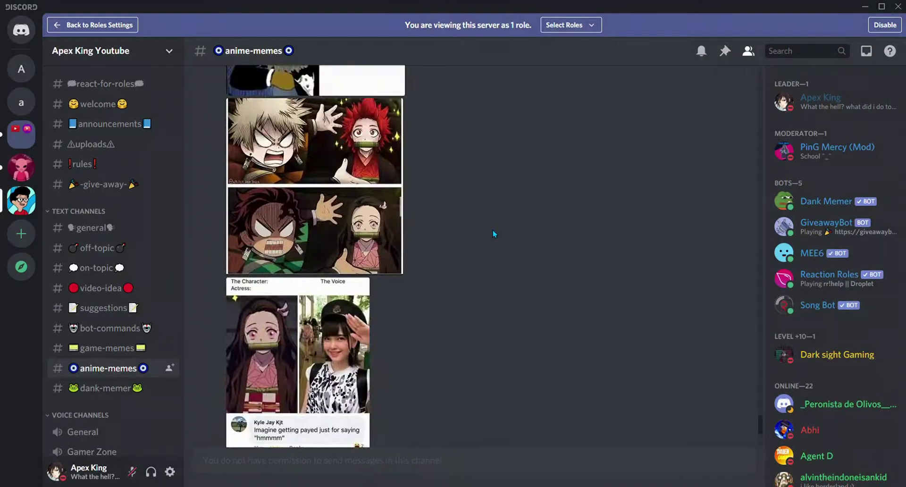
scroll(432, 202, up, 4)
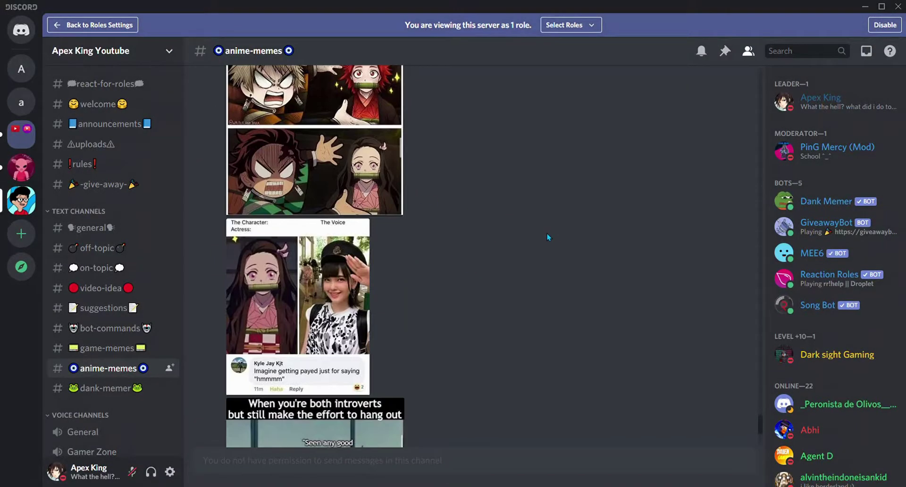
scroll(546, 239, down, 3)
Check the options available for the 15 October message in the game-memes channel
click(110, 352)
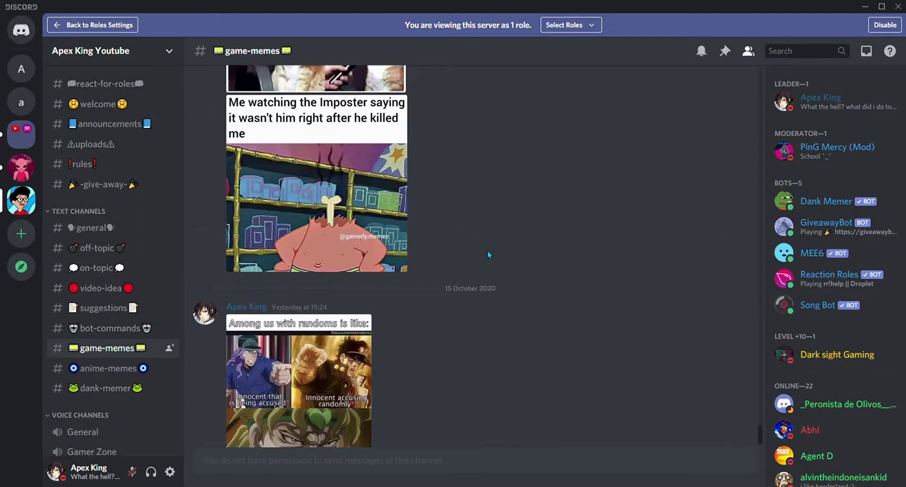
click(737, 302)
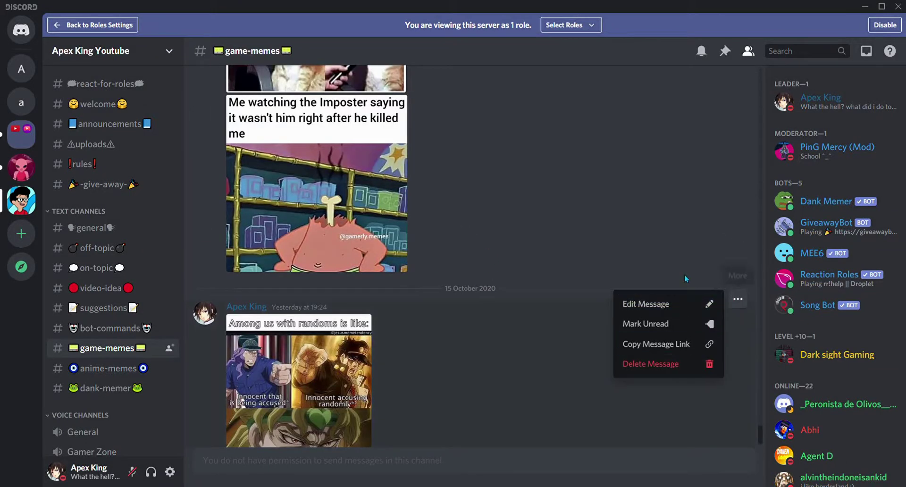
click(563, 179)
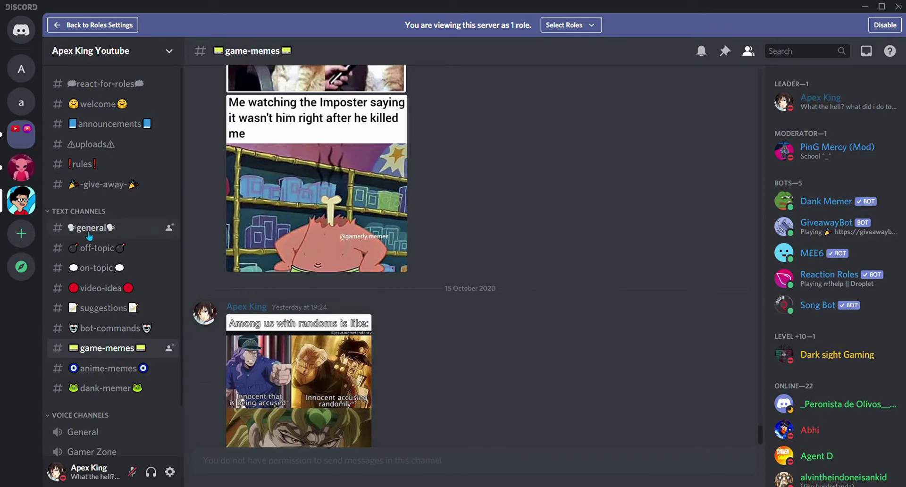
Switch to the general channel, end the role preview and leave the server's role settings
click(89, 228)
click(92, 29)
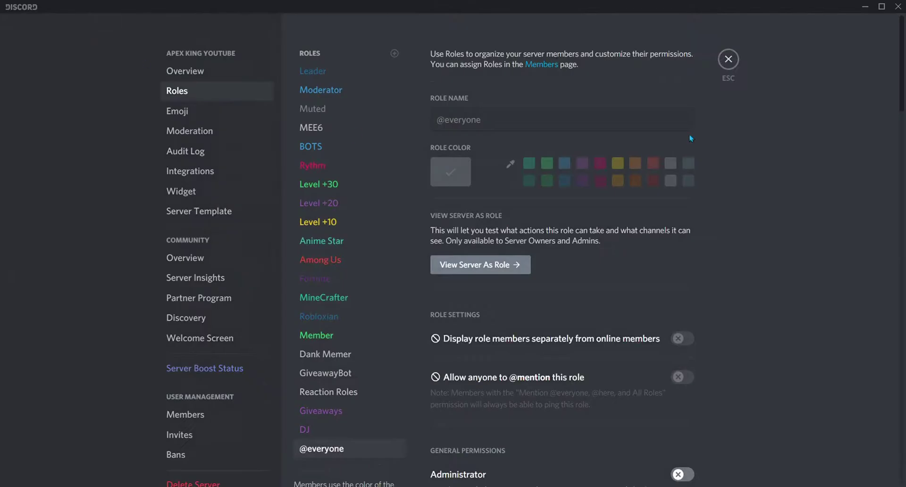
click(728, 59)
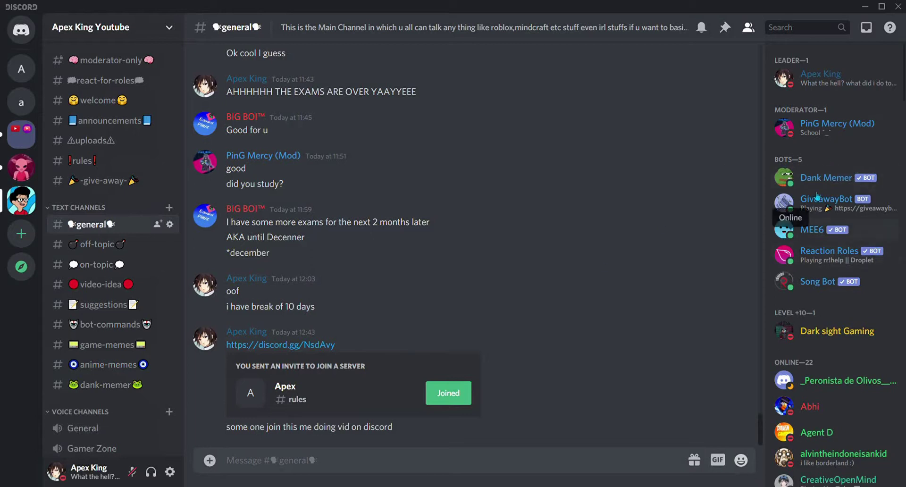
Send "!rank" in the general channel, look at bot-commands, and send "pls work" in general
text(!rank)
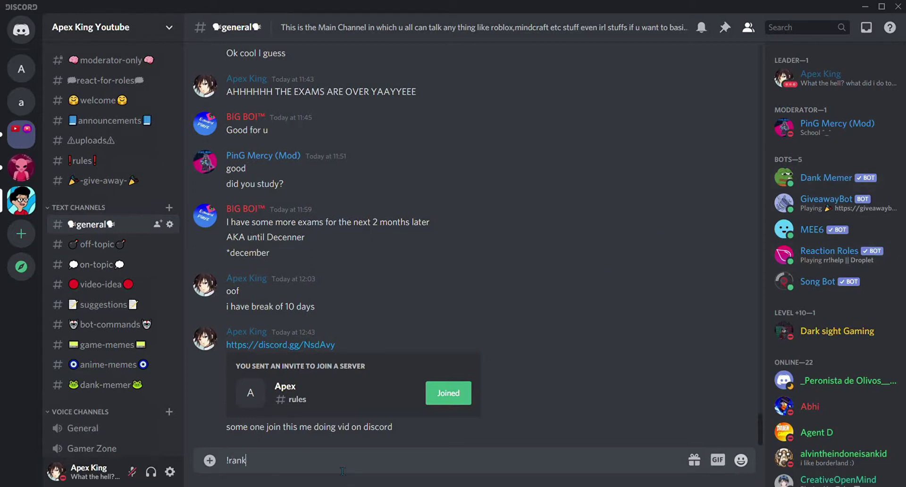
key(Return)
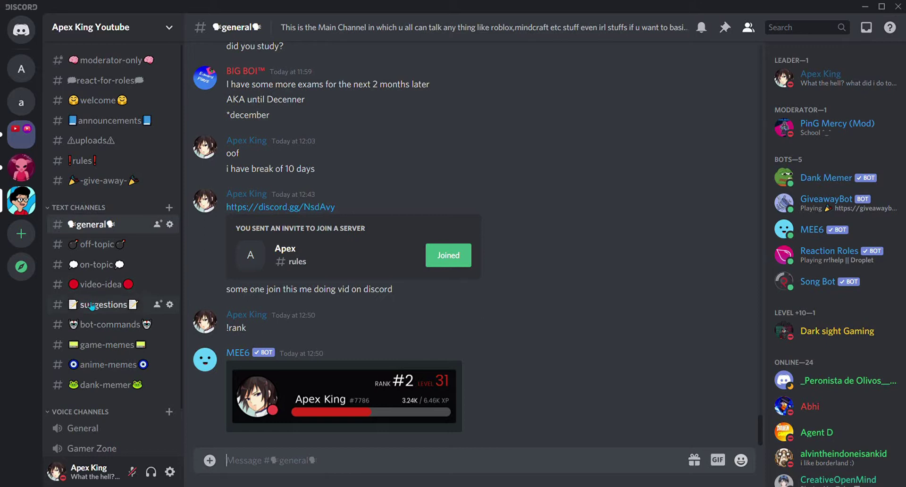
click(114, 323)
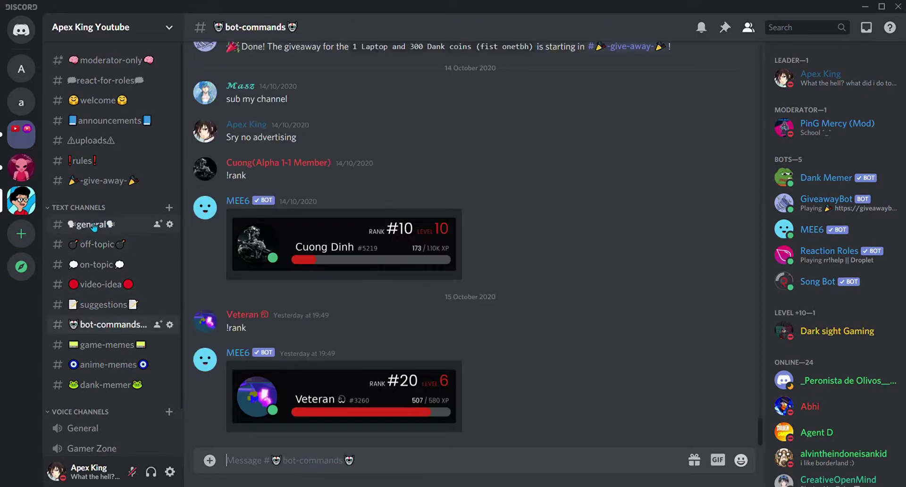
click(93, 226)
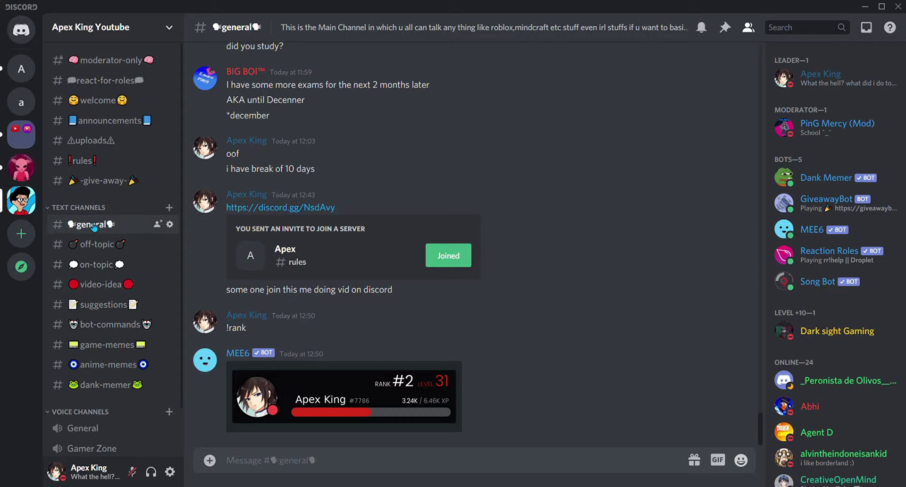
text(pls work)
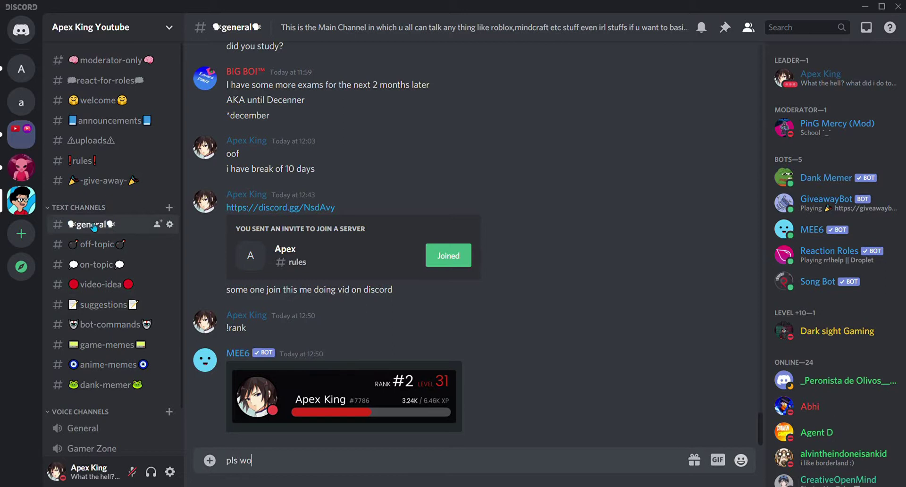
key(Return)
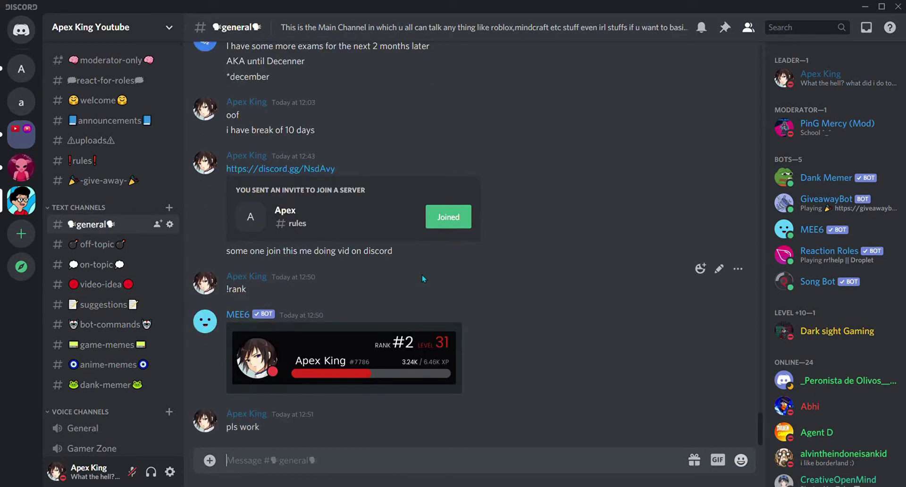
Send the bot commands "pls work" and "pls dep all" in the dank-memer channel
click(100, 386)
text(pls work)
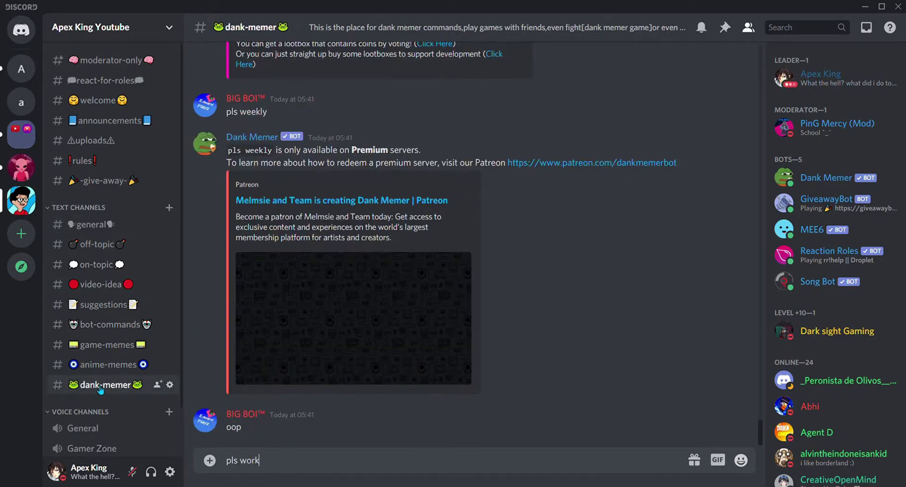
key(Return)
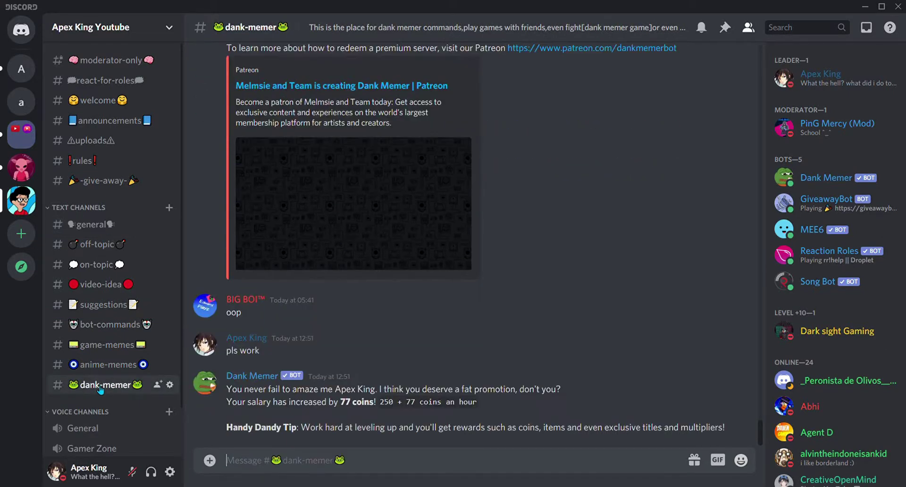
text(pls dep all)
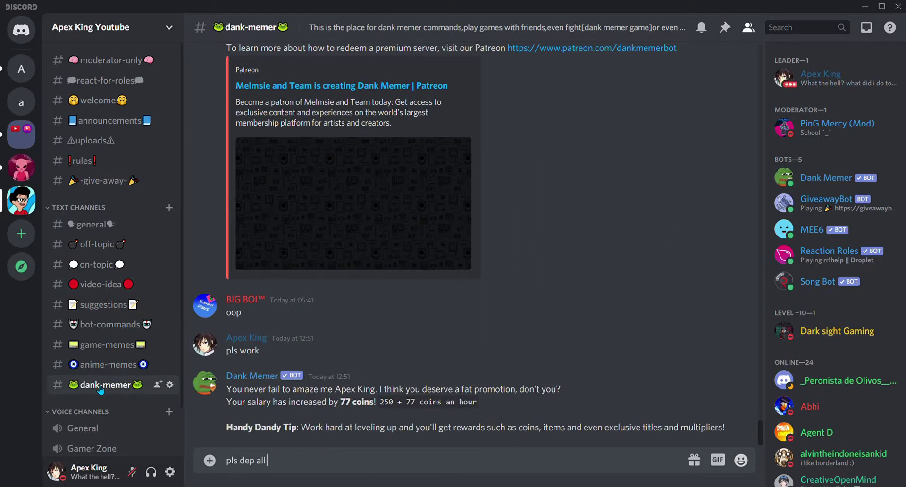
key(Return)
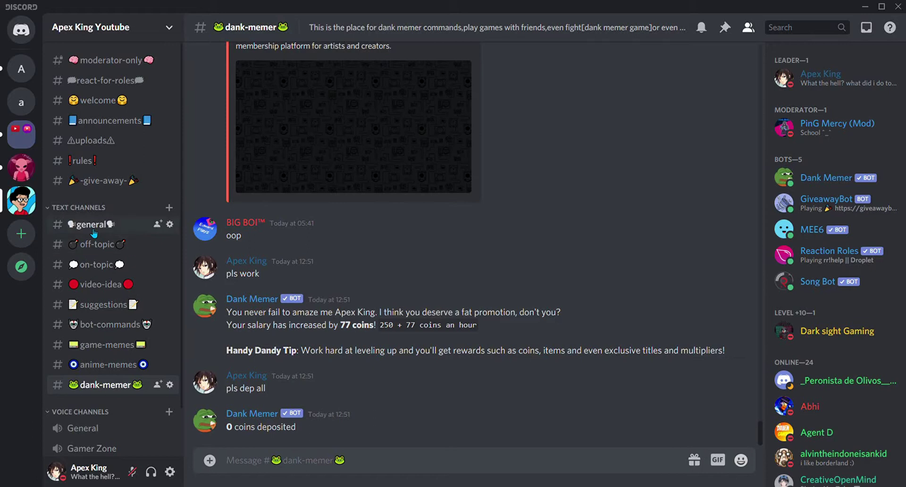
Check the roles on the profiles of the Dank Memer, GiveawayBot, MEE6, Reaction Roles and Song Bot bots
click(171, 225)
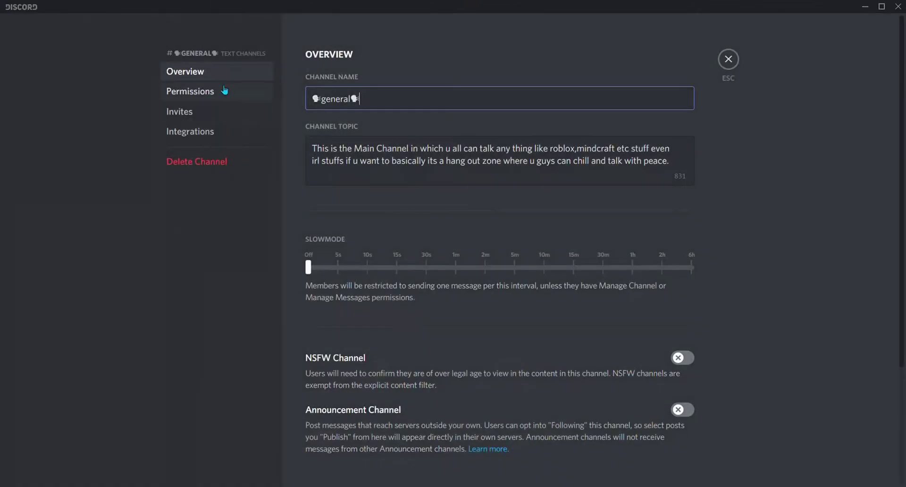
click(729, 59)
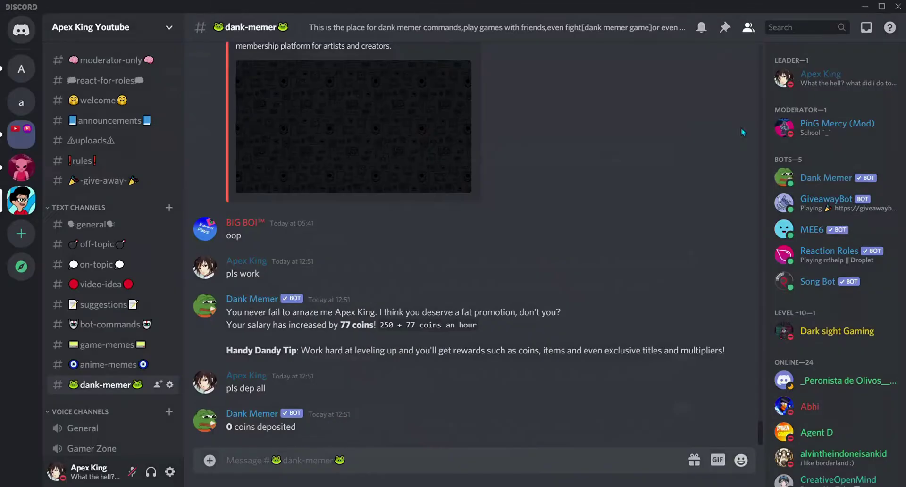
click(826, 178)
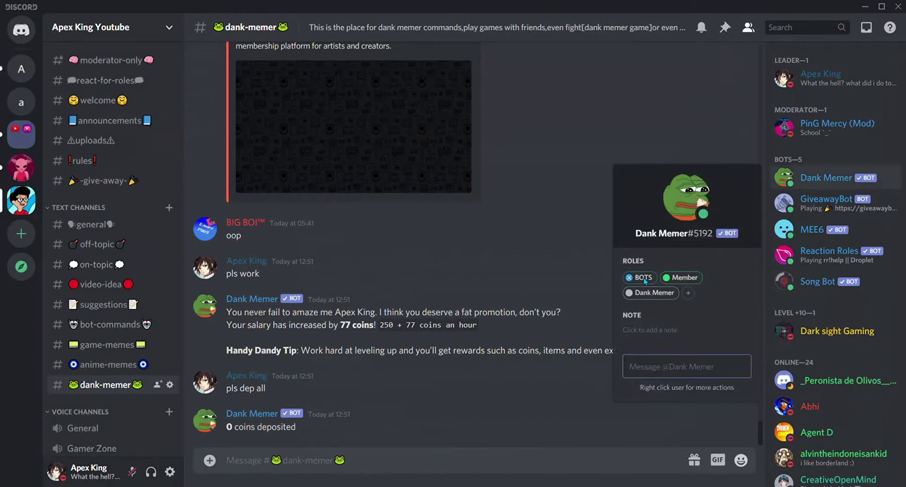
click(826, 199)
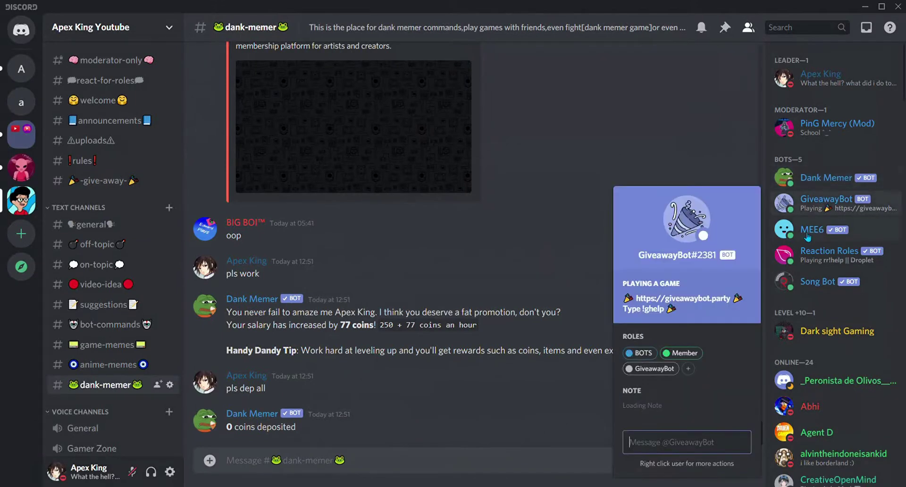
click(812, 230)
click(814, 257)
click(815, 283)
click(818, 177)
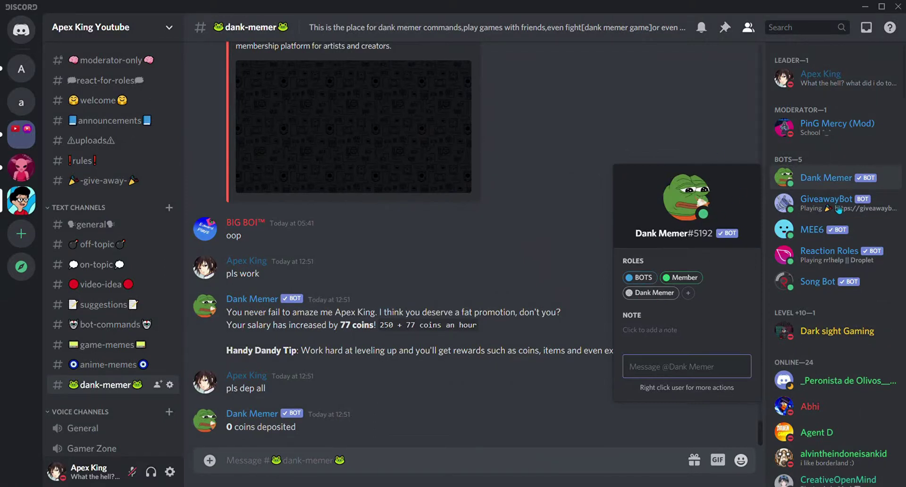
Review the BOTS role's permissions in the general channel's settings and close the settings
click(85, 228)
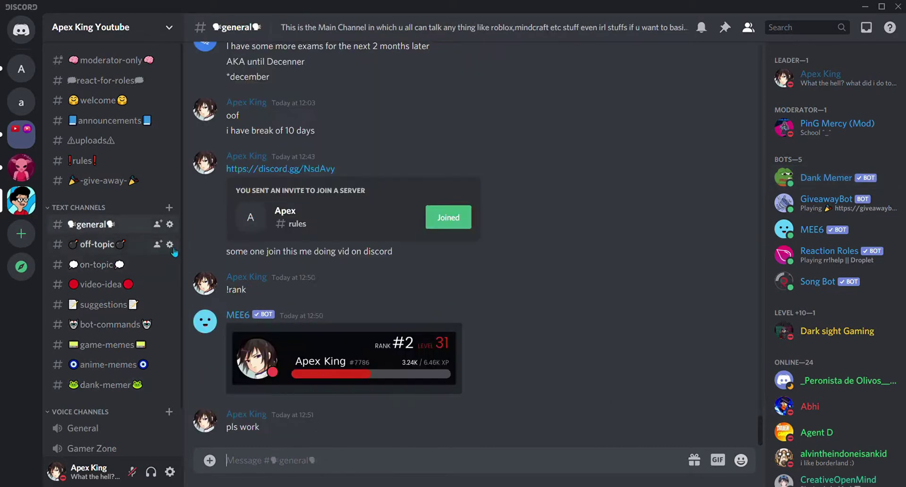
click(85, 245)
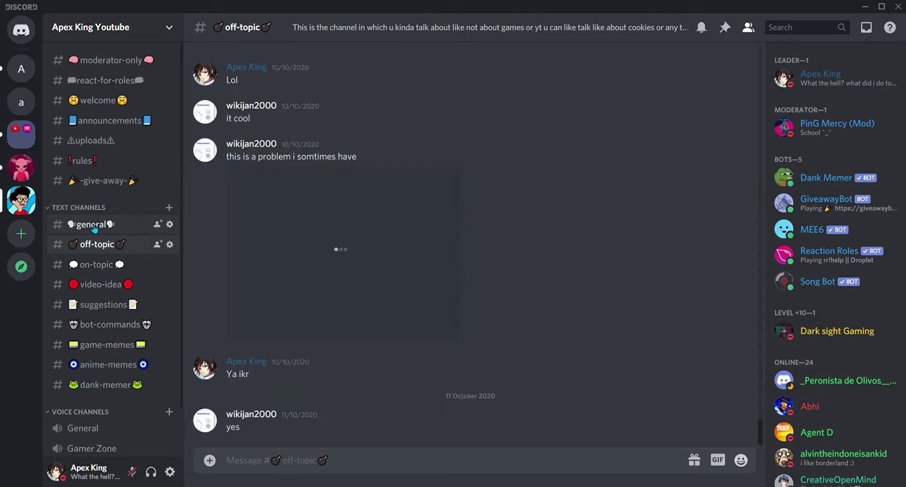
click(93, 228)
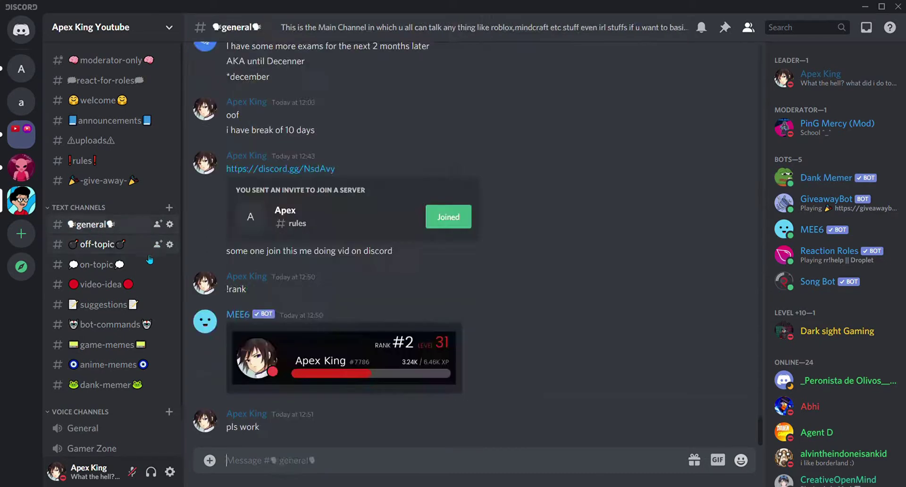
click(170, 225)
click(212, 92)
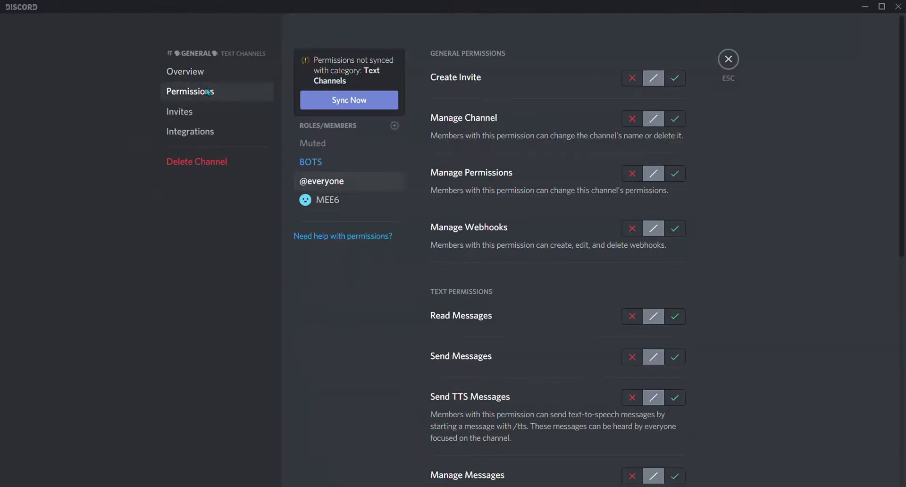
click(312, 167)
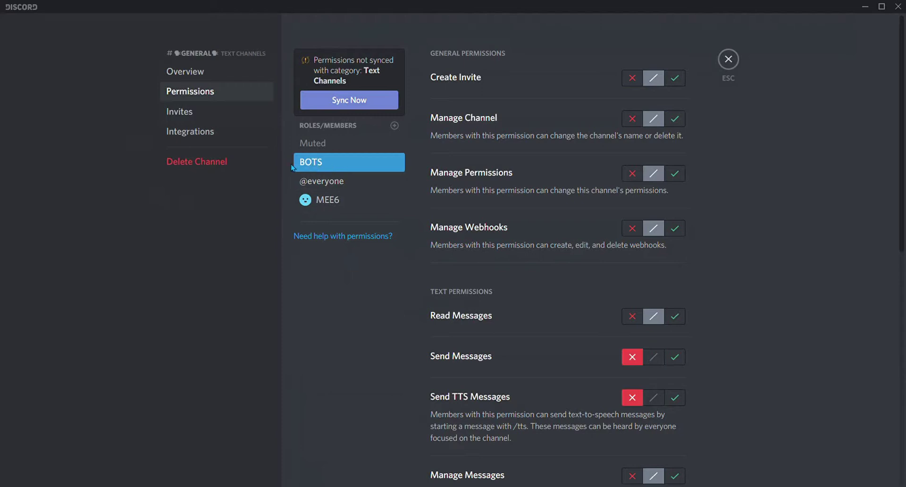
scroll(517, 360, down, 2)
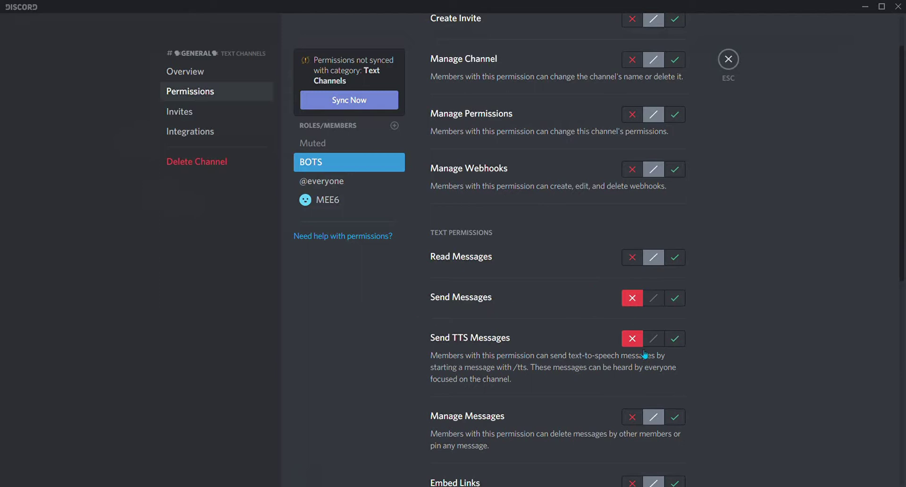
scroll(580, 352, down, 3)
scroll(596, 357, down, 1)
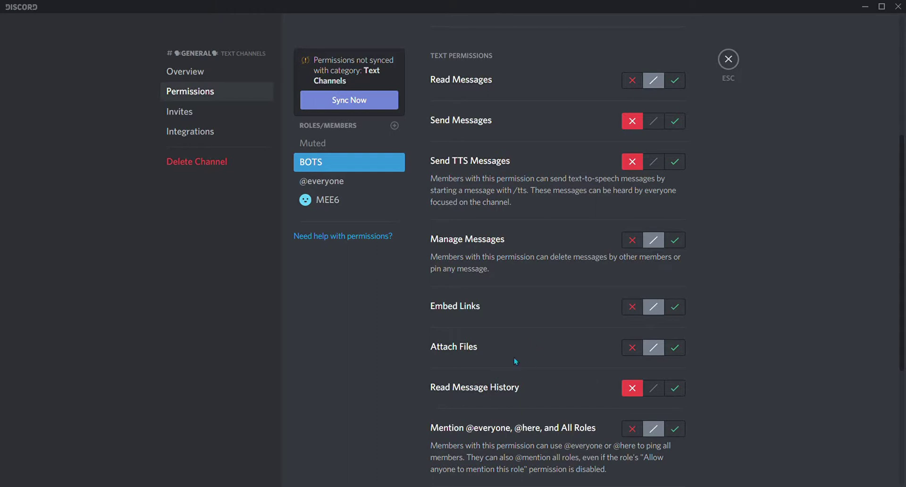
scroll(514, 359, down, 3)
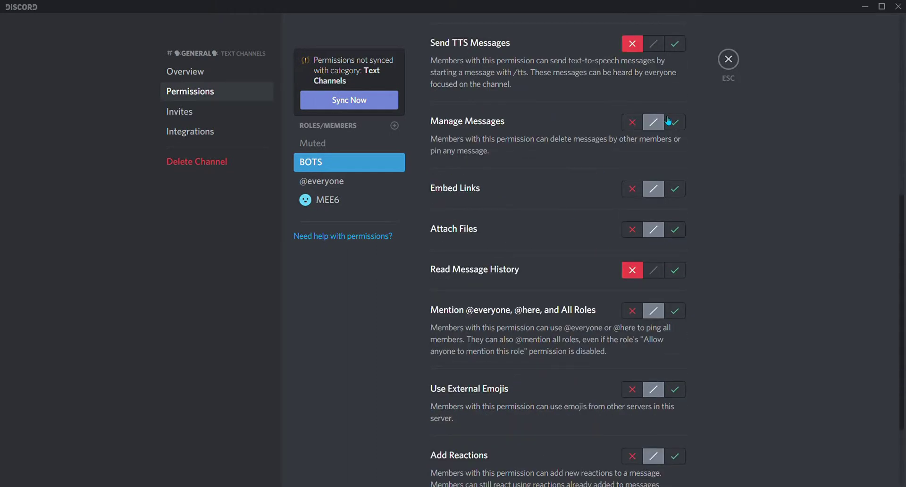
click(729, 59)
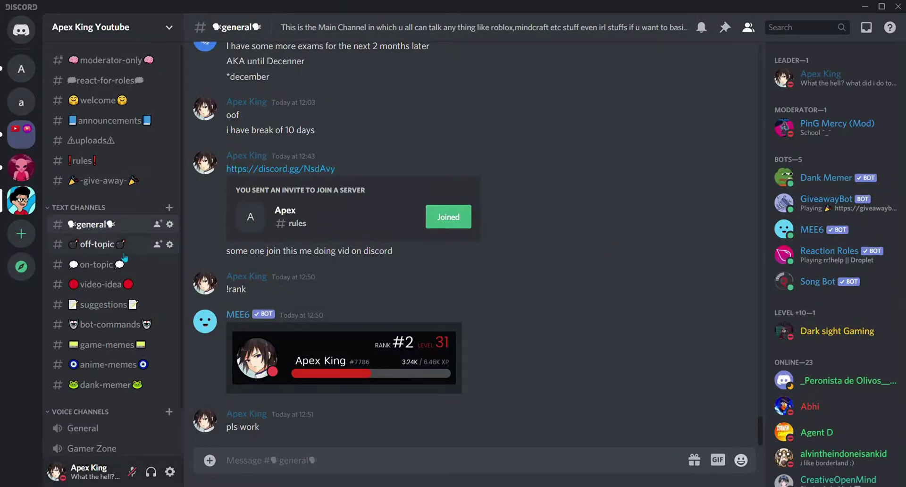
Look through the on-topic, video-idea, suggestions and bot-commands channels
click(105, 266)
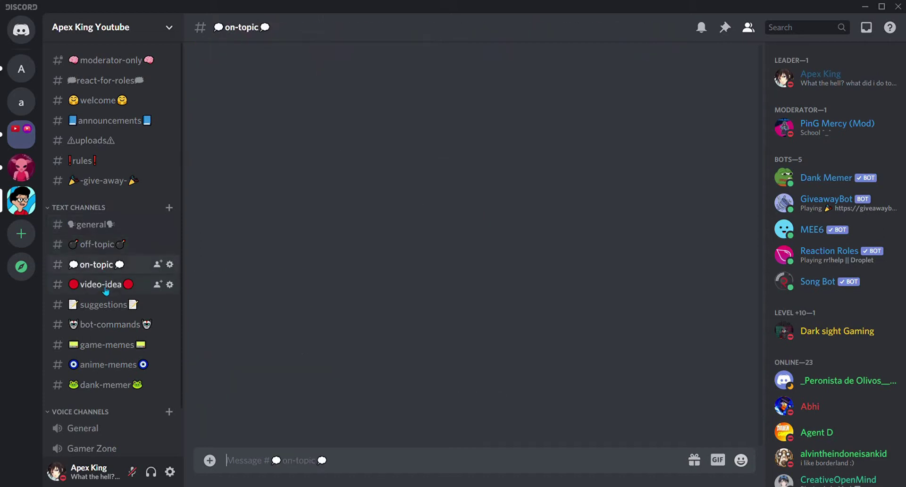
click(103, 285)
click(103, 306)
click(107, 325)
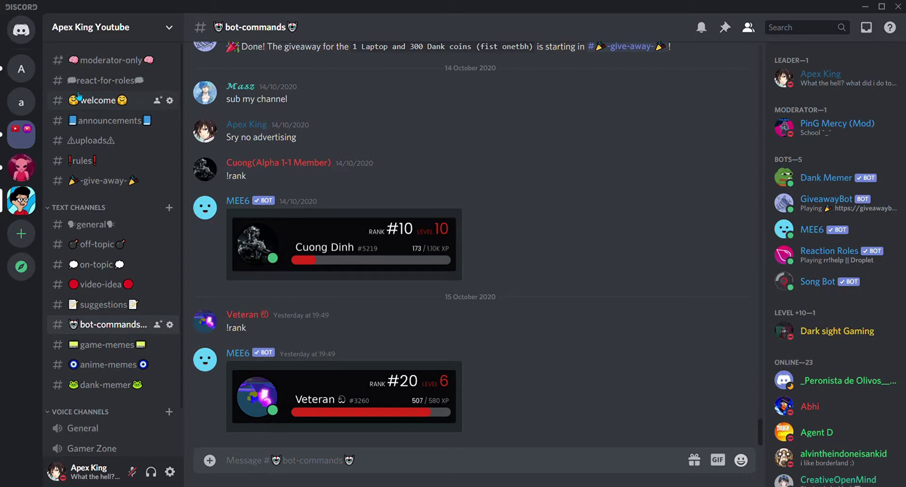
click(104, 61)
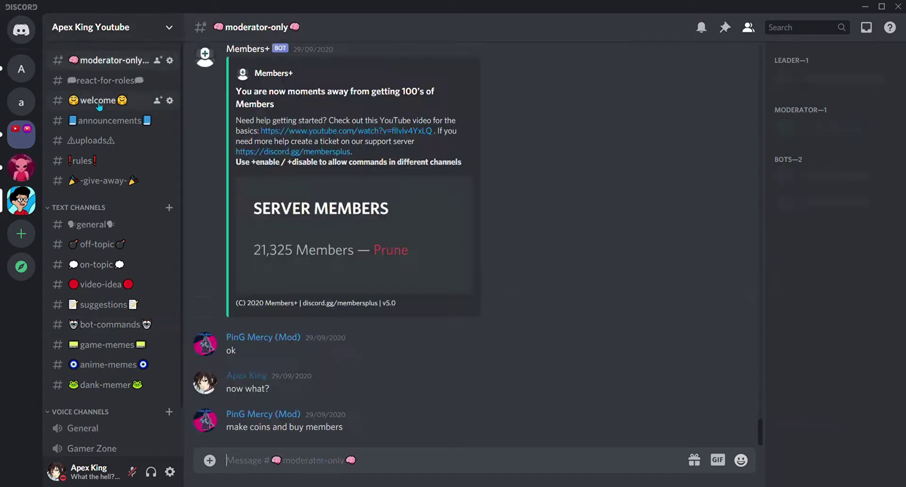
click(96, 101)
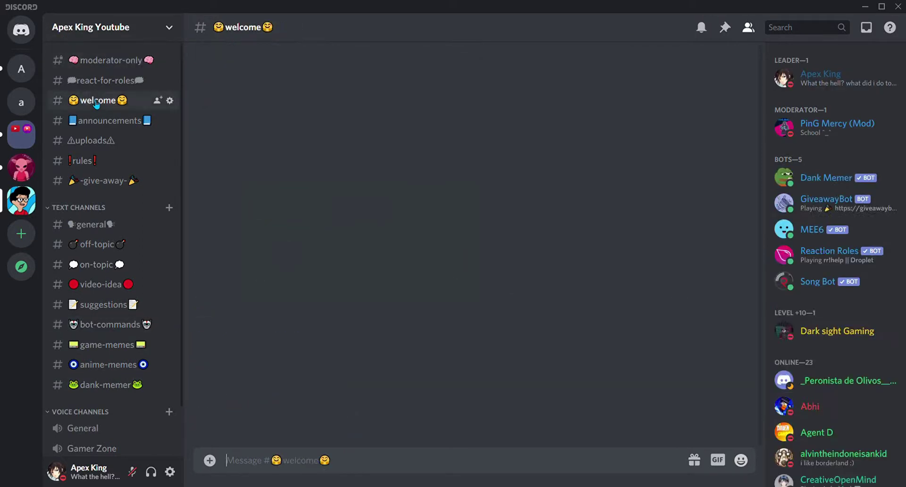
click(170, 101)
click(199, 93)
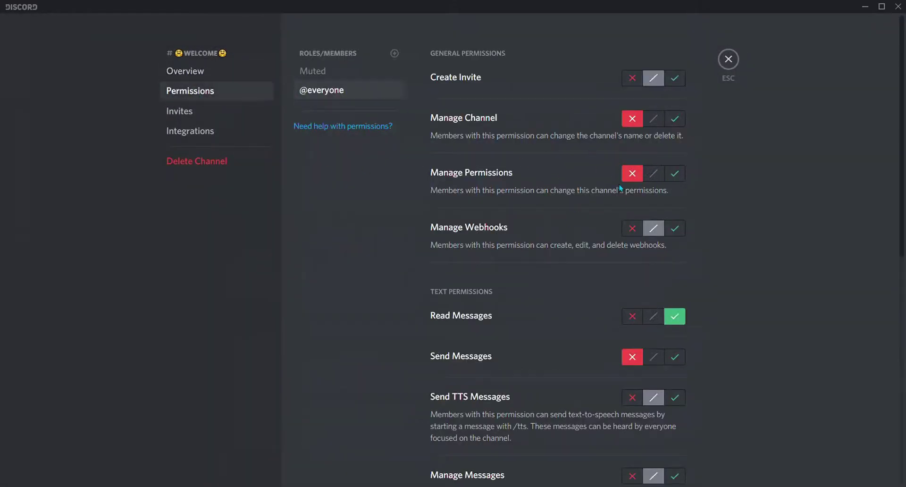
scroll(632, 368, down, 1)
scroll(559, 386, up, 1)
scroll(613, 369, down, 1)
scroll(496, 366, up, 1)
click(728, 59)
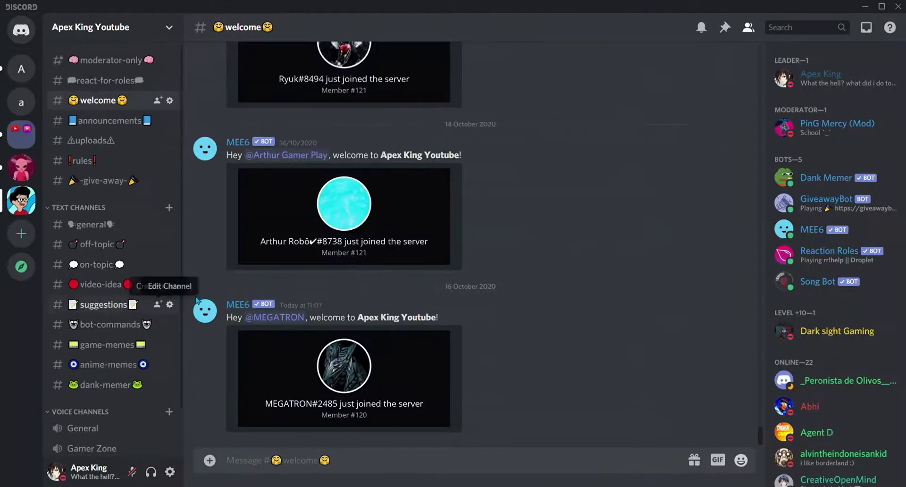
Check the roles on the Reaction Roles bot's profile from the general channel
click(94, 226)
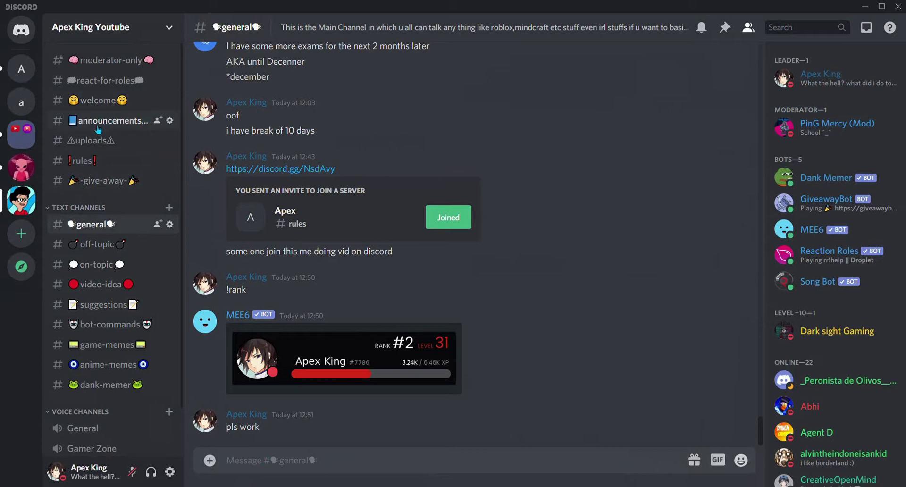
click(824, 255)
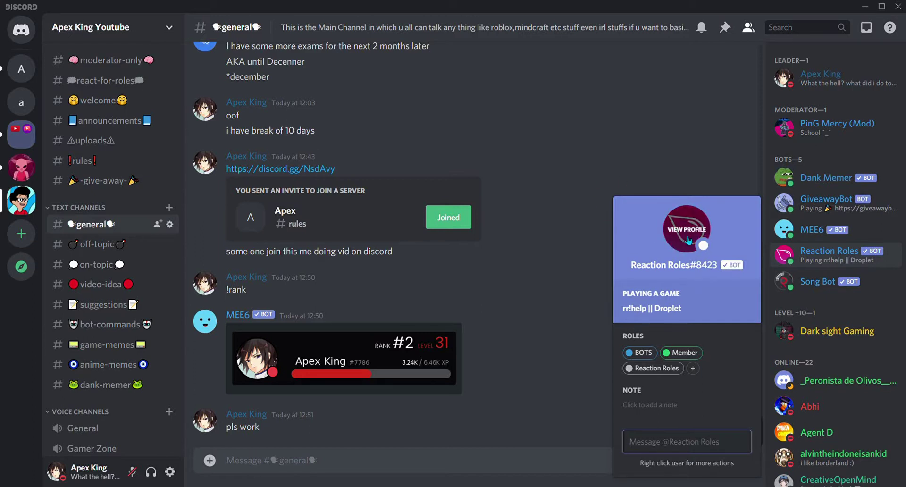
click(633, 140)
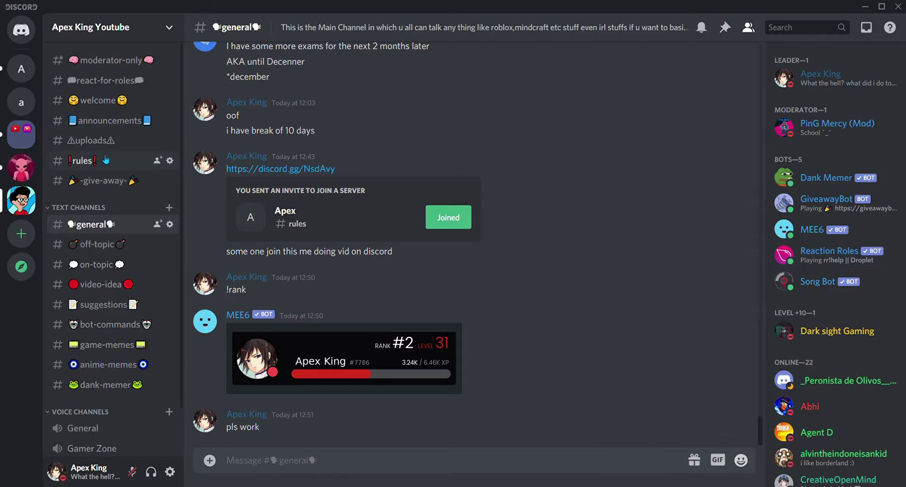
Remove the Robloxian reaction in the react-for-roles channel, and check the bot's direct message and the roles on the server leader's profile
click(102, 88)
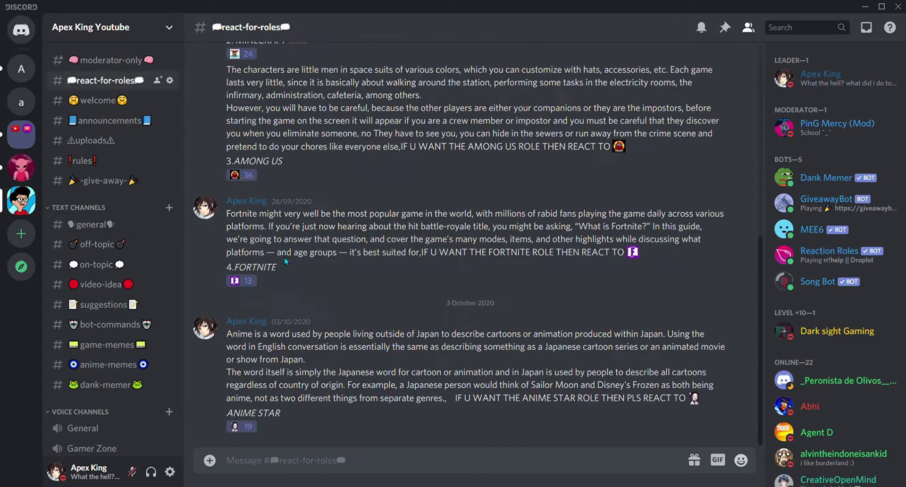
scroll(519, 213, up, 2)
scroll(484, 266, up, 10)
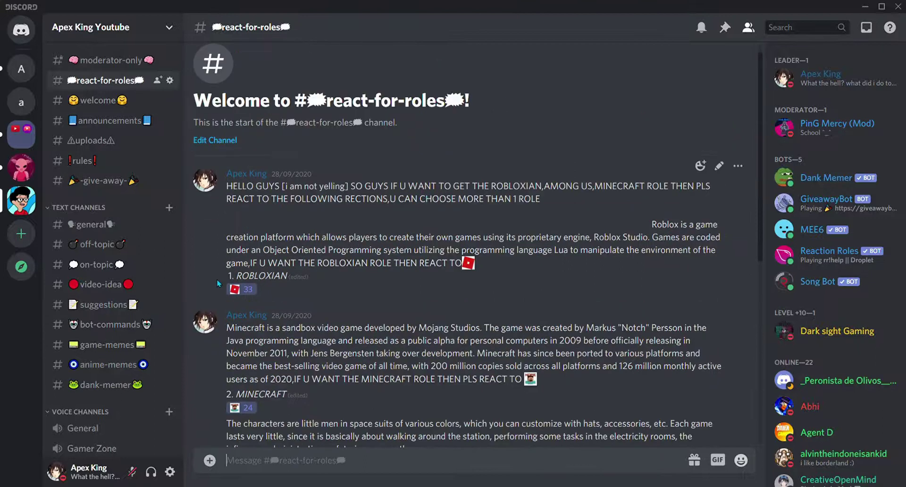
click(243, 288)
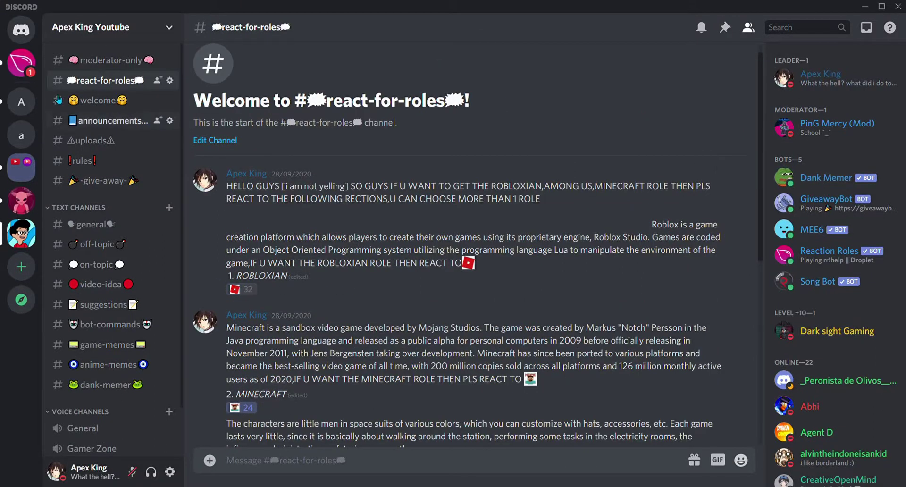
click(21, 61)
click(22, 233)
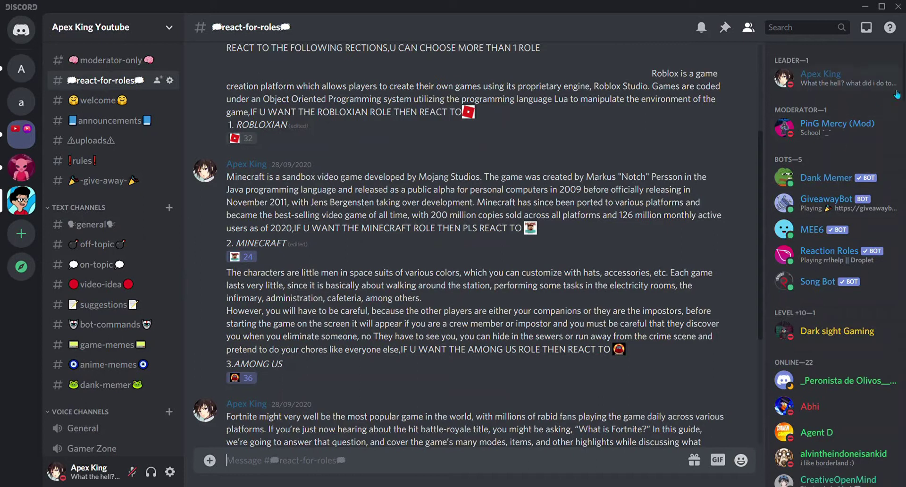
click(803, 78)
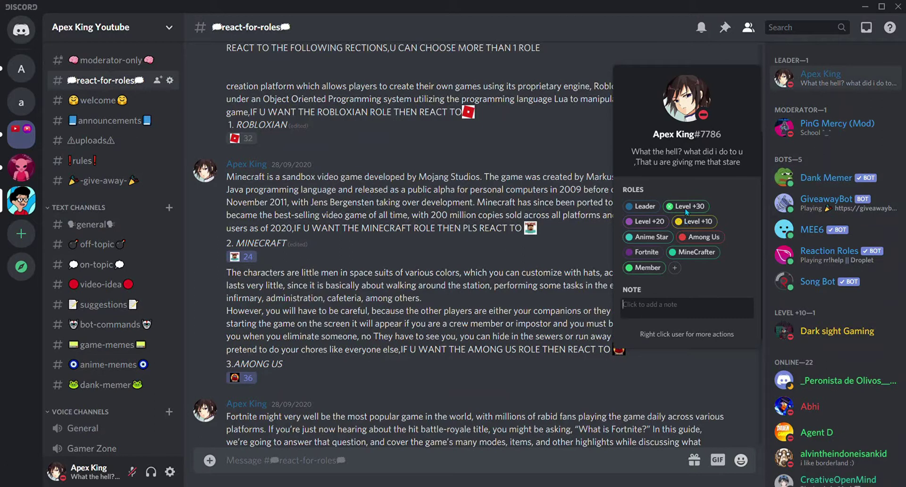
click(507, 154)
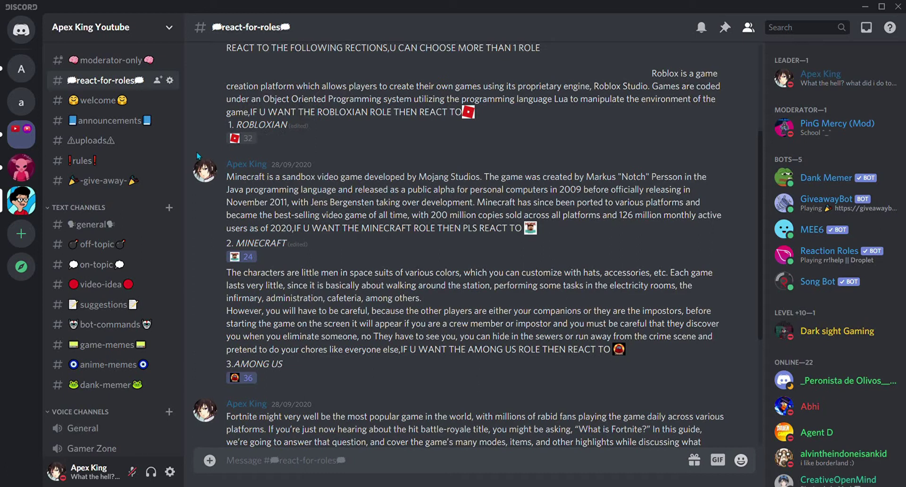
Add the Robloxian reaction again, and check the Reaction Roles bot's direct message and the roles on the server leader's profile
click(242, 142)
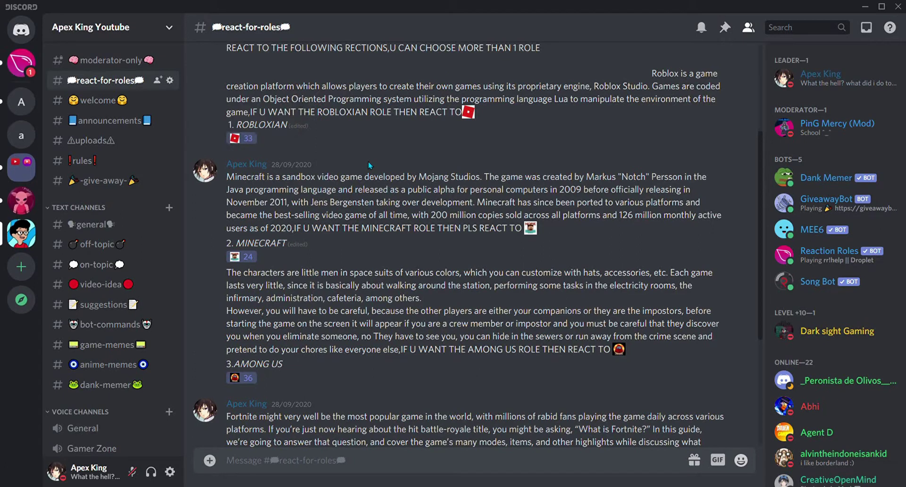
click(27, 69)
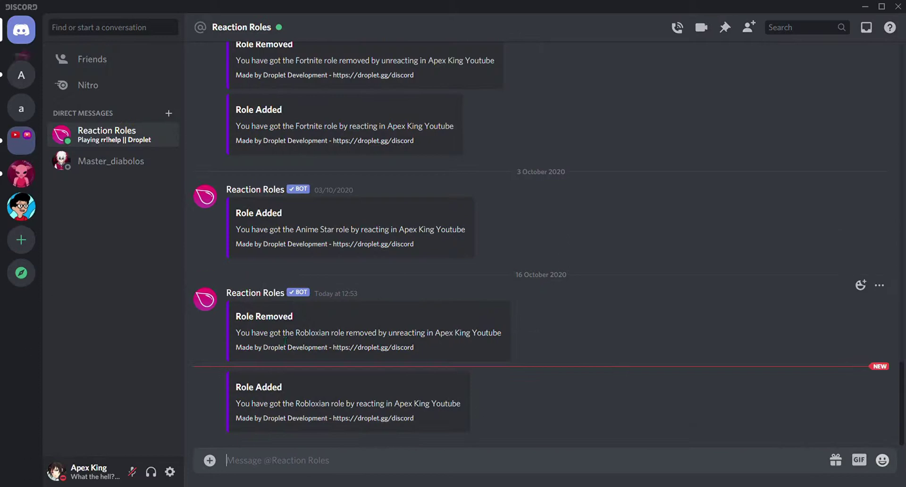
drag(245, 385, 415, 421)
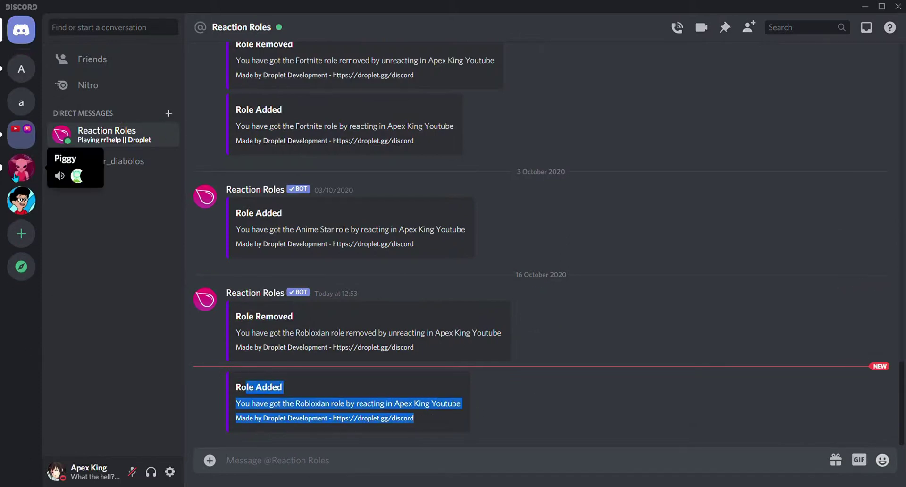
click(22, 200)
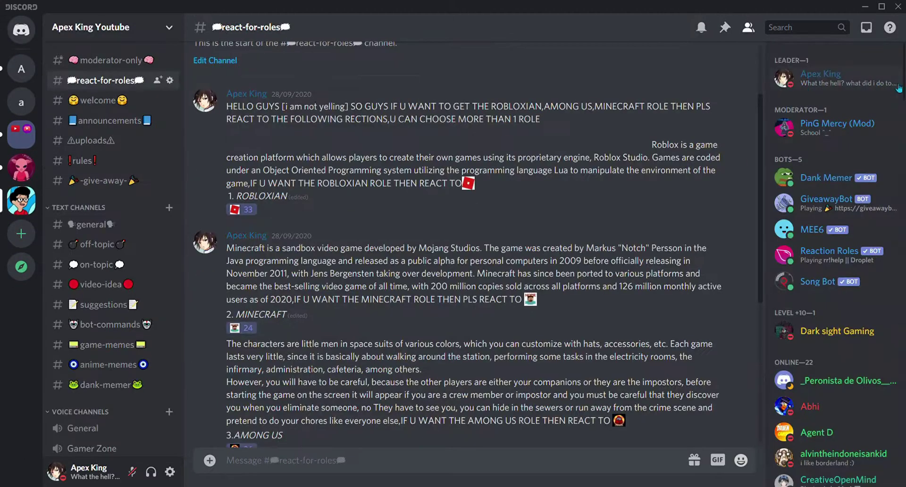
click(822, 75)
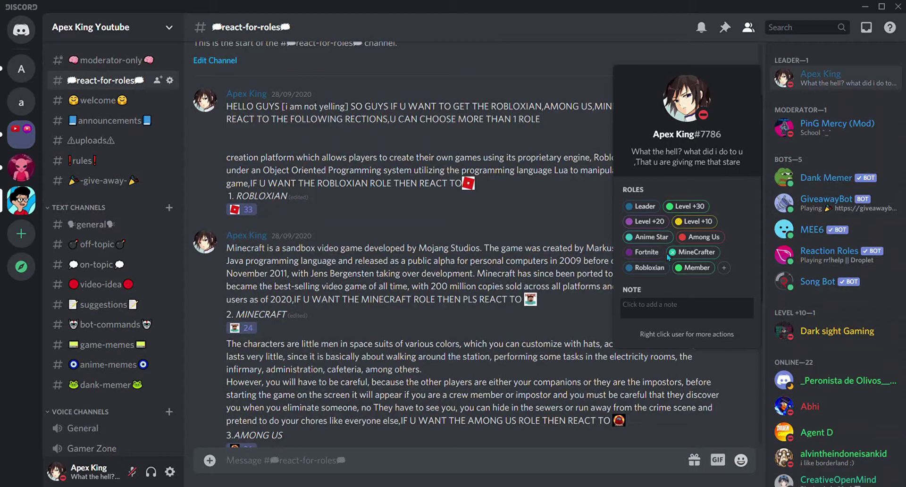
mouse_move(662, 270)
click(569, 216)
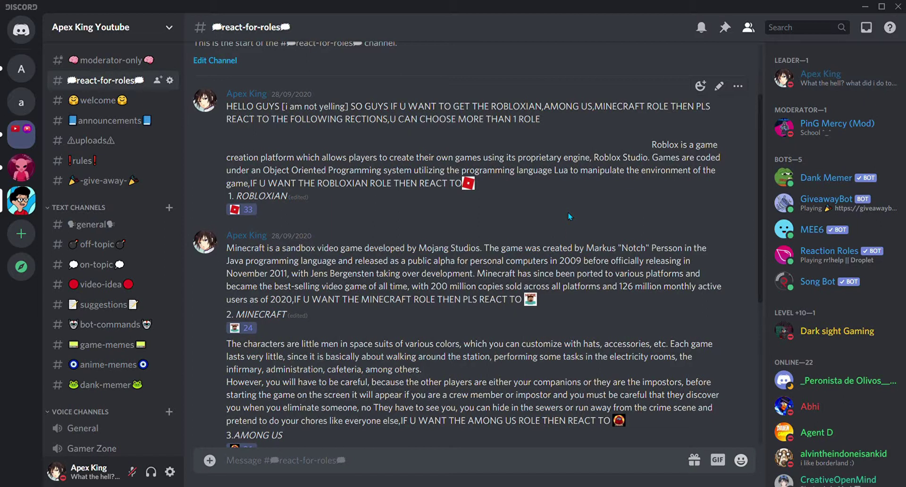
Read the rules channel and check the roles on the Level +10 member's profile
click(82, 160)
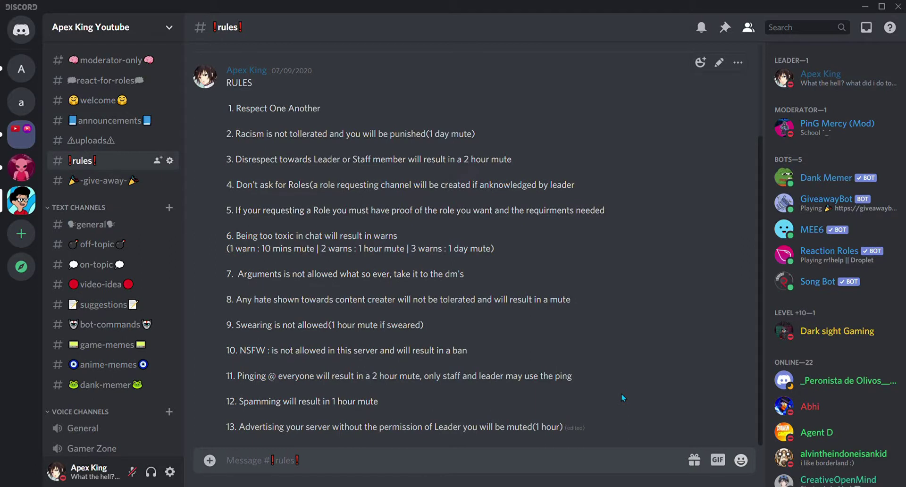
click(814, 332)
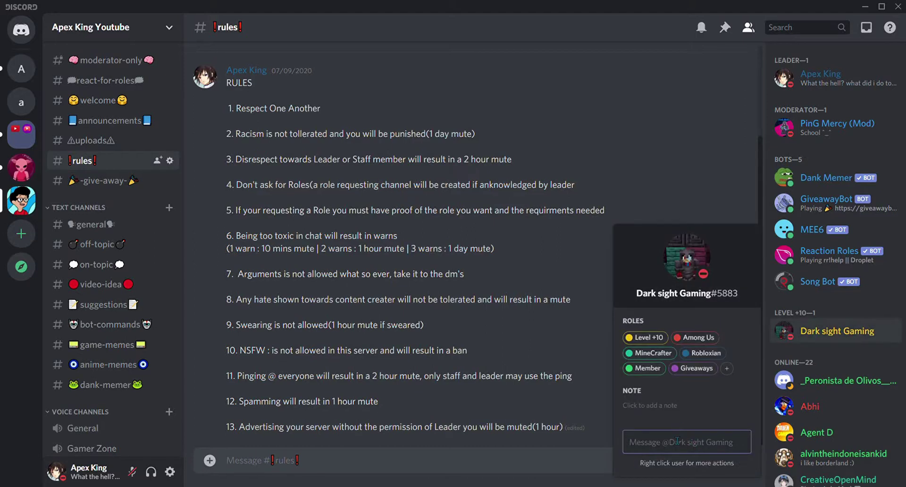
click(546, 253)
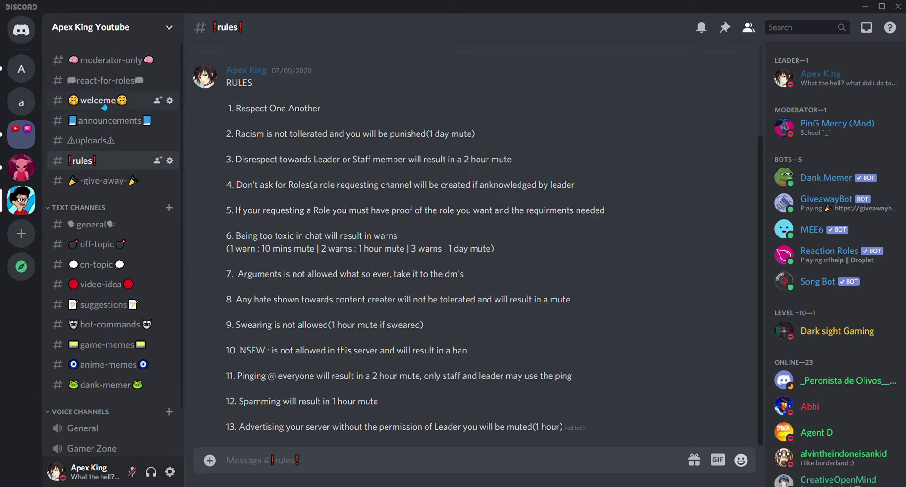
Look through the role posts in the react-for-roles channel and check the roles on the moderator's profile
click(140, 86)
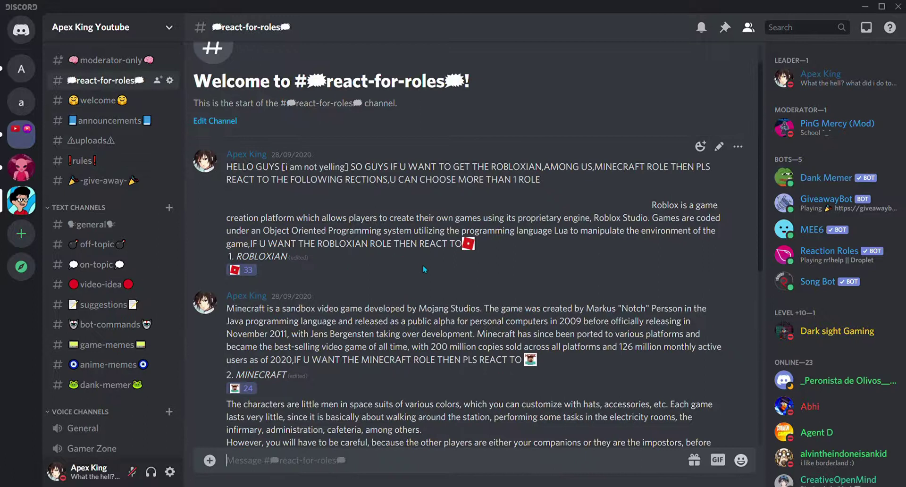
scroll(253, 372, up, 1)
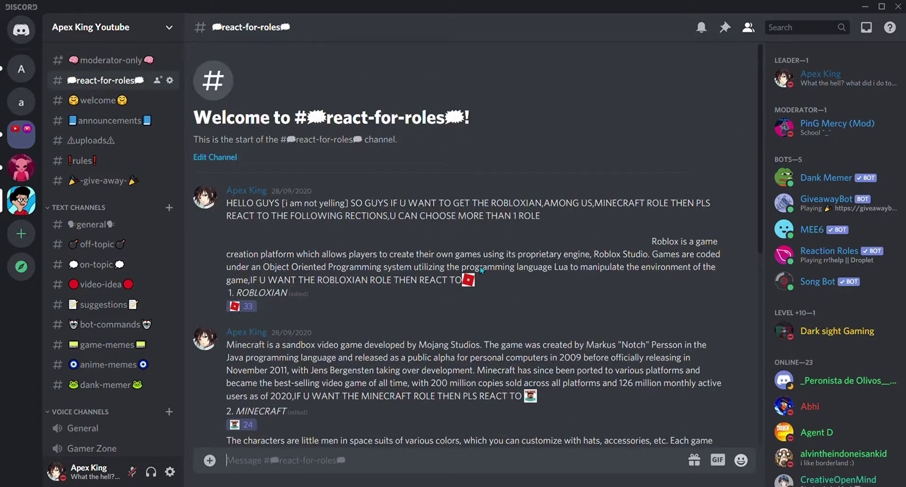
scroll(312, 326, down, 5)
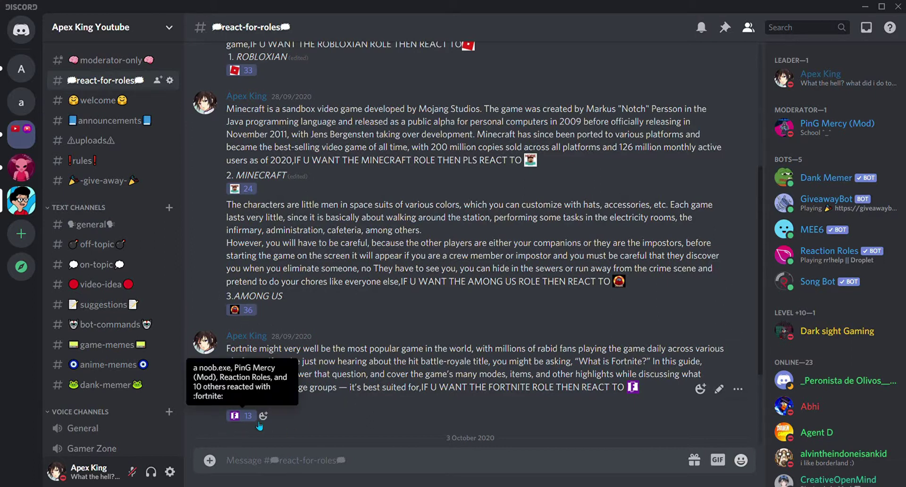
click(827, 131)
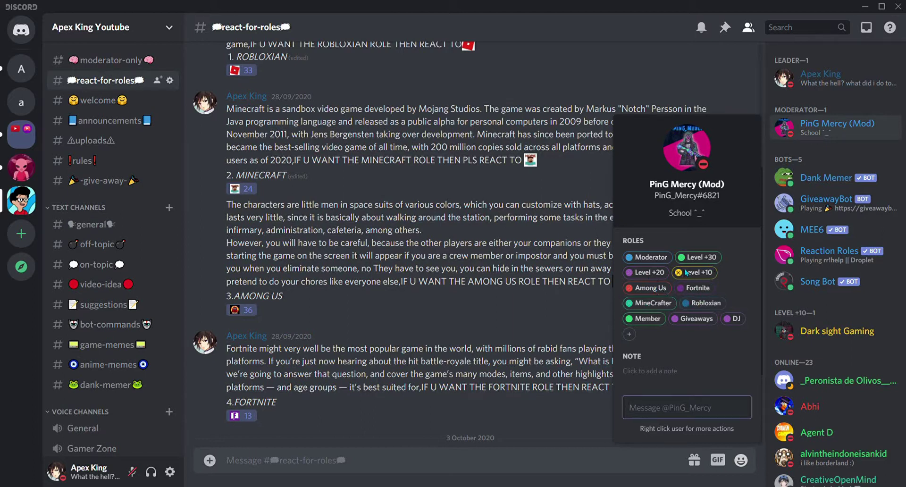
click(504, 315)
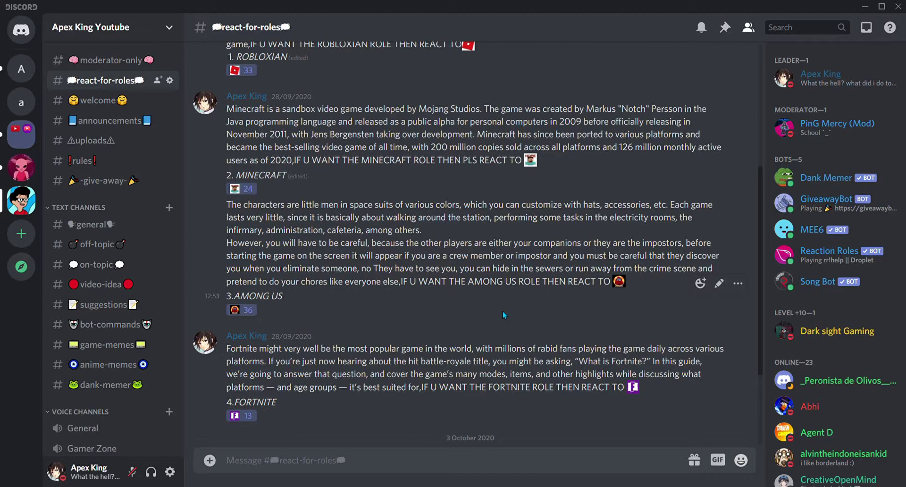
Switch to the Piggy server and check the roles on the profiles of a server moderator and two server boosters
click(21, 168)
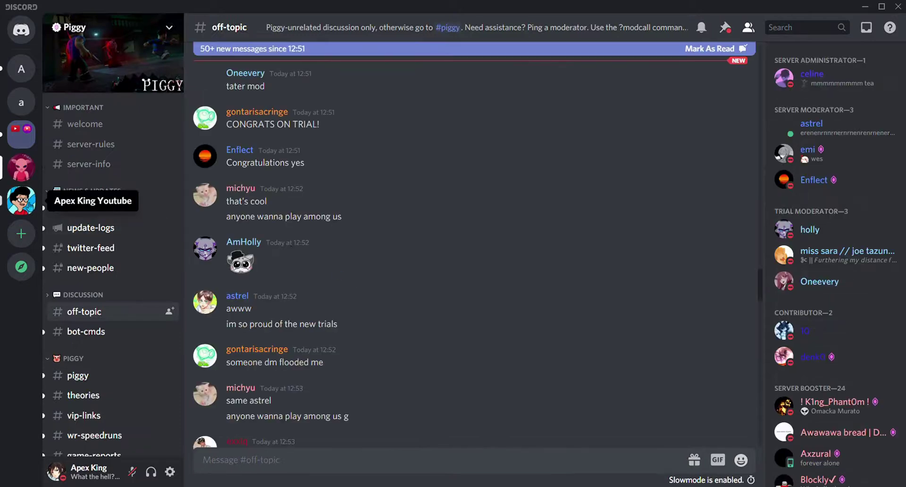
click(819, 132)
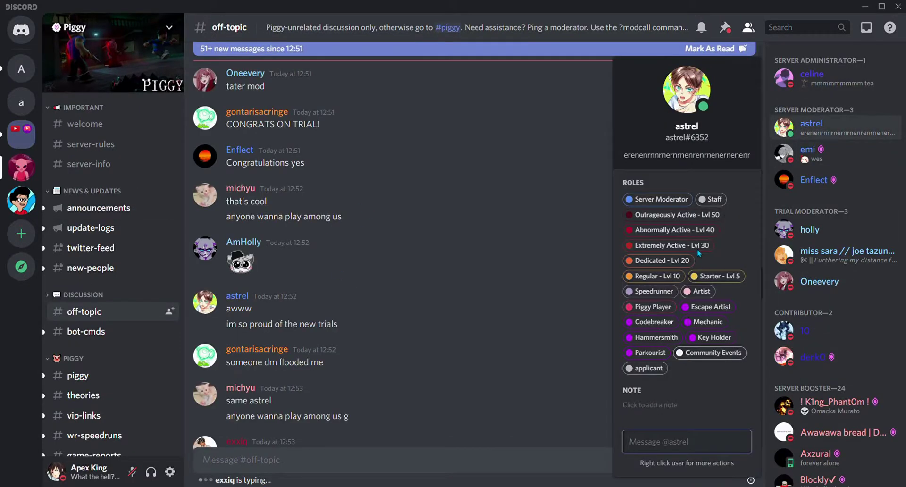
click(849, 410)
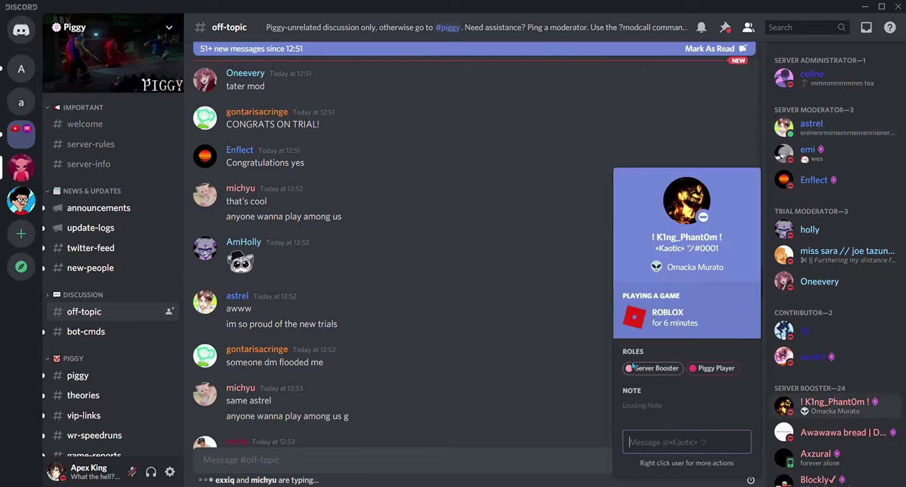
click(833, 433)
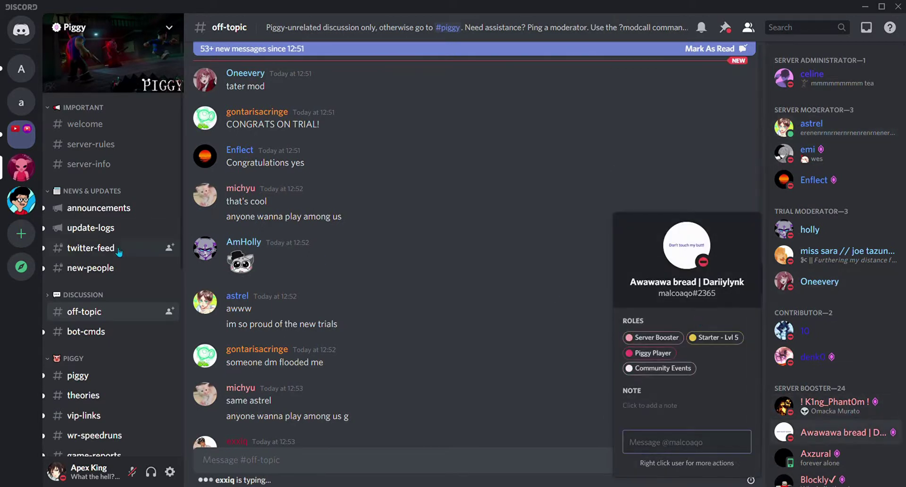
Return to the Apex King Youtube server and open its general channel
click(10, 196)
click(21, 201)
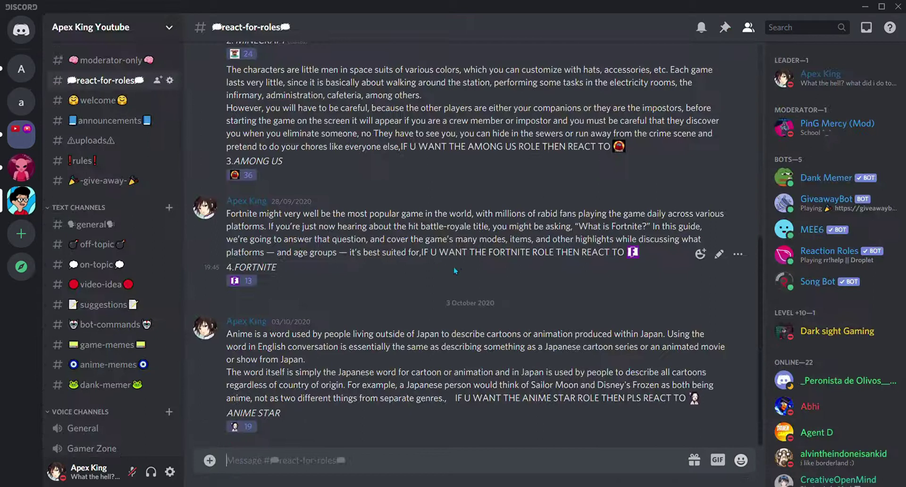
click(93, 244)
click(96, 225)
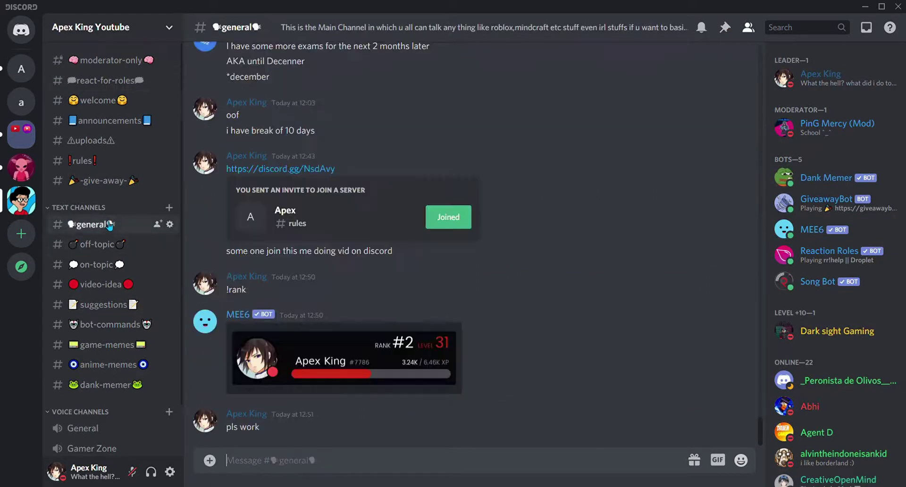